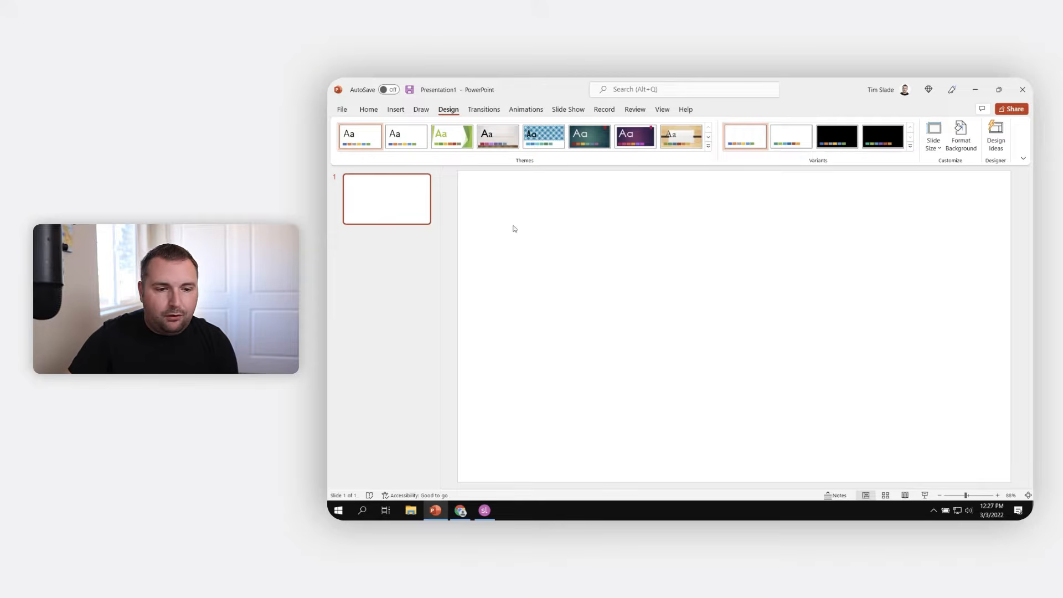
Step: Open the stock image library for inserting pictures on the slide and search it for "team meeting"
{"action": "left_click", "coordinate": [404, 109]}
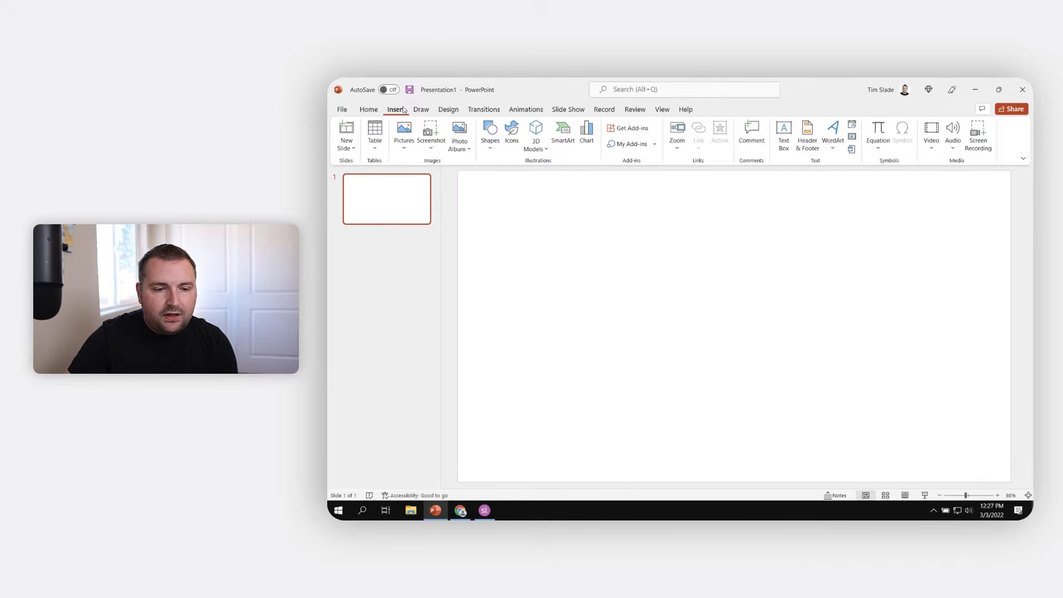
{"action": "left_click", "coordinate": [404, 148]}
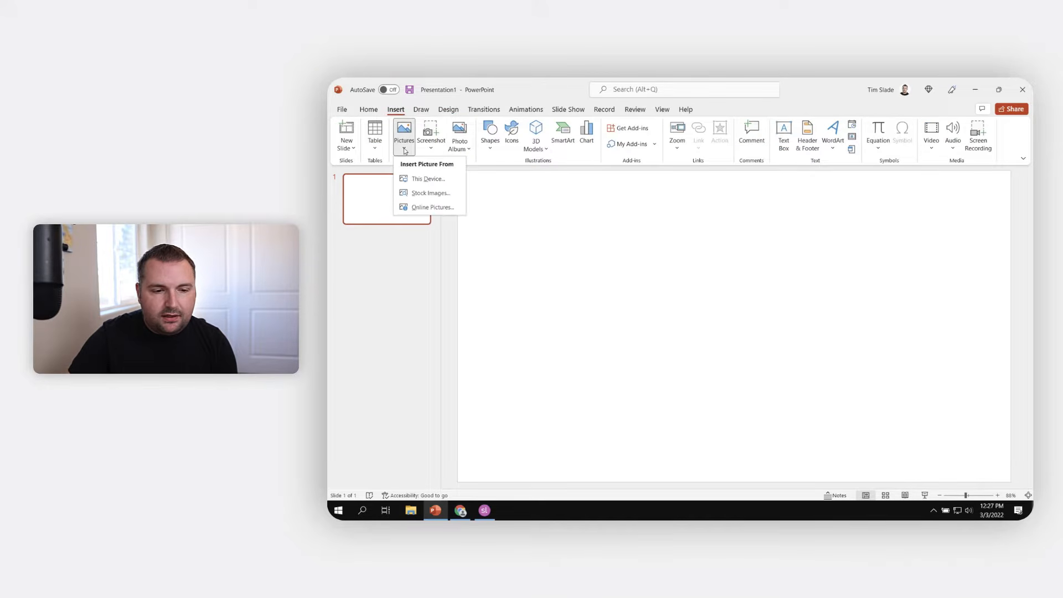
{"action": "left_click", "coordinate": [451, 194]}
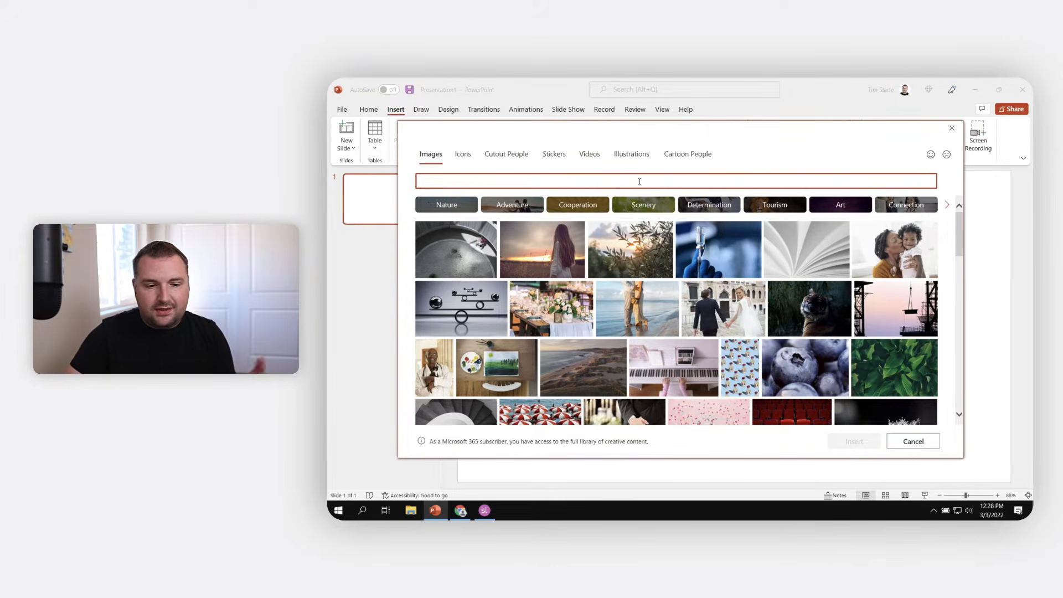
{"action": "type", "text": "m"}
{"action": "key", "text": "BackSpace"}
{"action": "type", "text": "team meeting"}
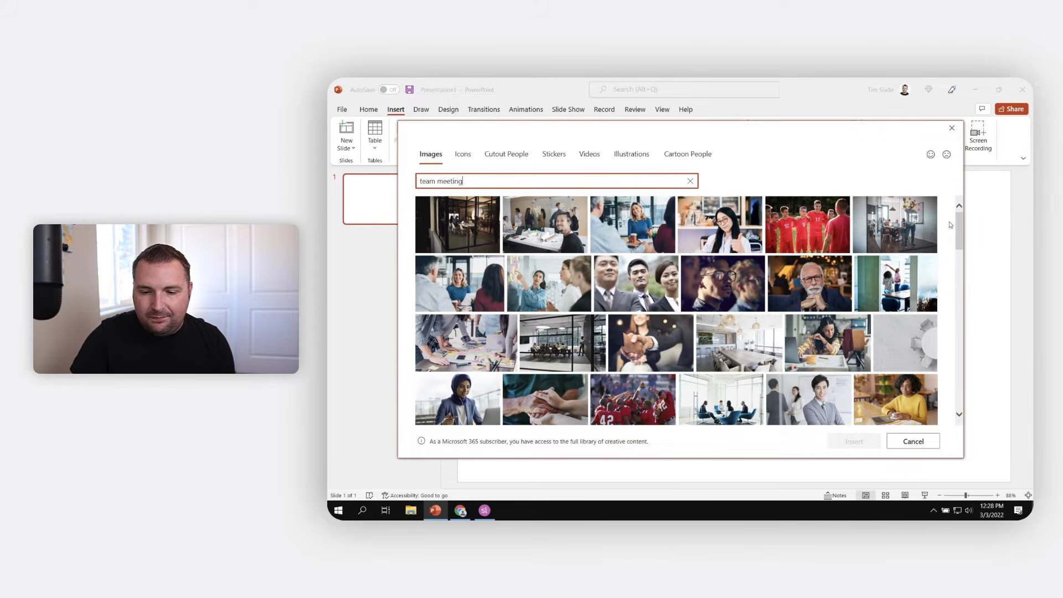
Step: Insert three stock photos: the woman reaching for sticky notes, the woman in blue at a table, and the suited man with folded arms
{"action": "left_click_drag", "start_coordinate": [959, 225], "coordinate": [941, 264]}
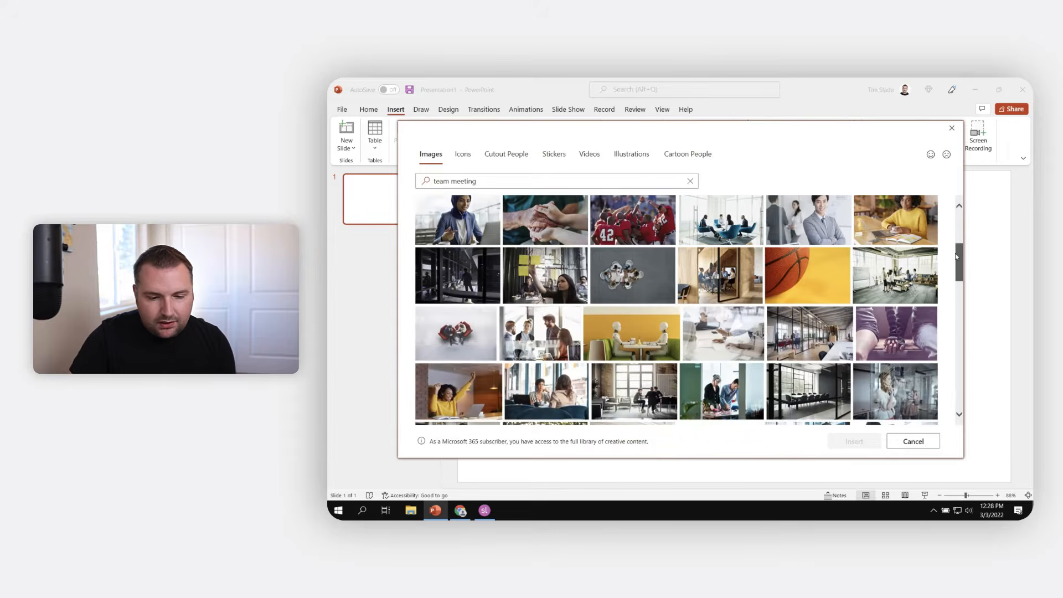
{"action": "left_click", "coordinate": [580, 243]}
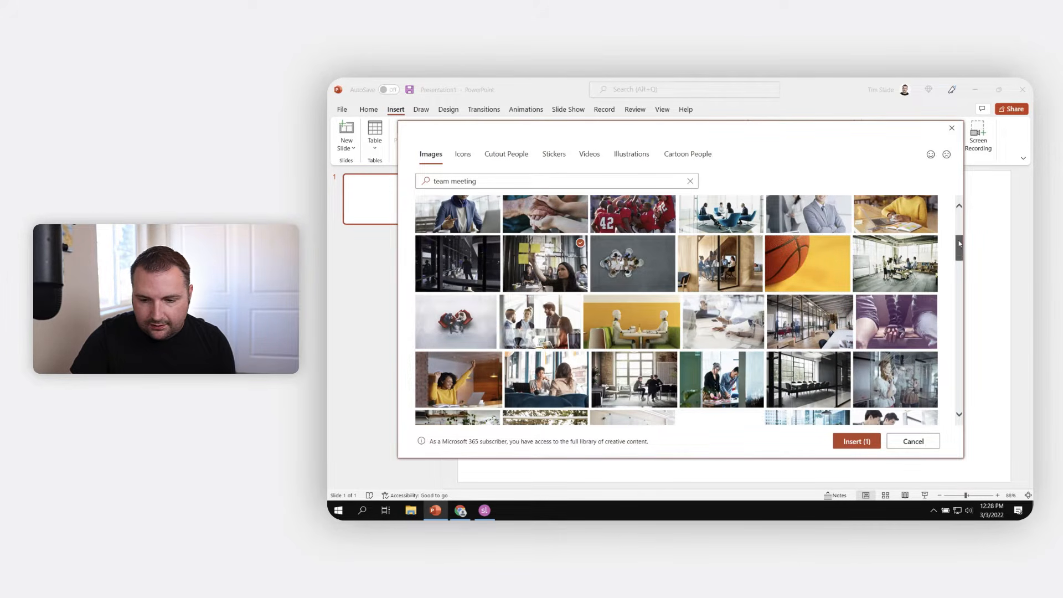
{"action": "left_click_drag", "start_coordinate": [959, 237], "coordinate": [959, 204]}
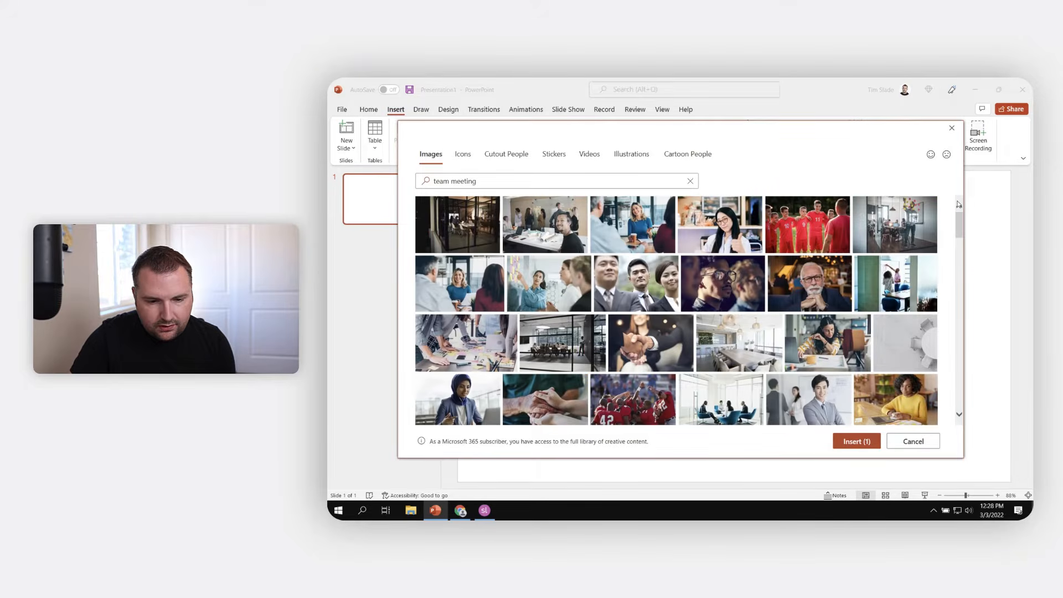
{"action": "left_click", "coordinate": [616, 224]}
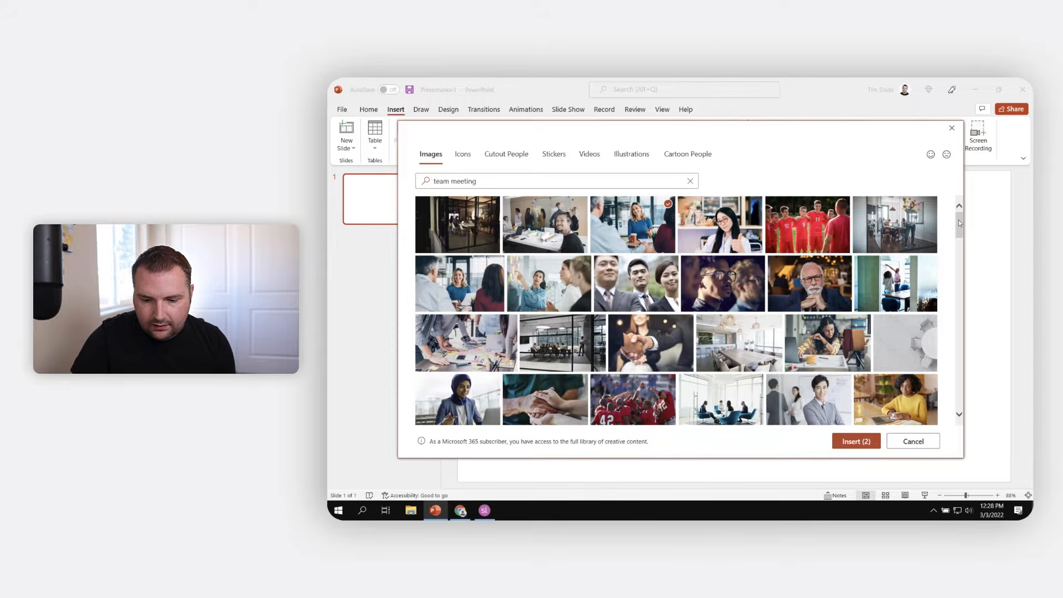
{"action": "mouse_move", "coordinate": [959, 220]}
{"action": "left_mouse_down"}
{"action": "mouse_move", "coordinate": [959, 299]}
{"action": "mouse_move", "coordinate": [959, 225]}
{"action": "mouse_move", "coordinate": [957, 235]}
{"action": "left_mouse_up"}
{"action": "left_click", "coordinate": [819, 291]}
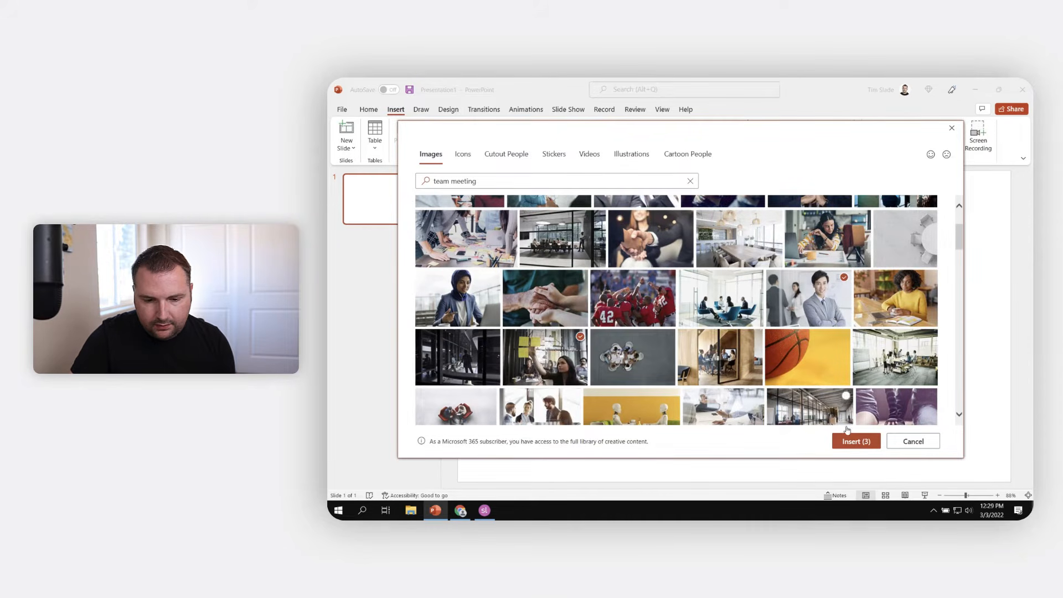
{"action": "left_click", "coordinate": [856, 441]}
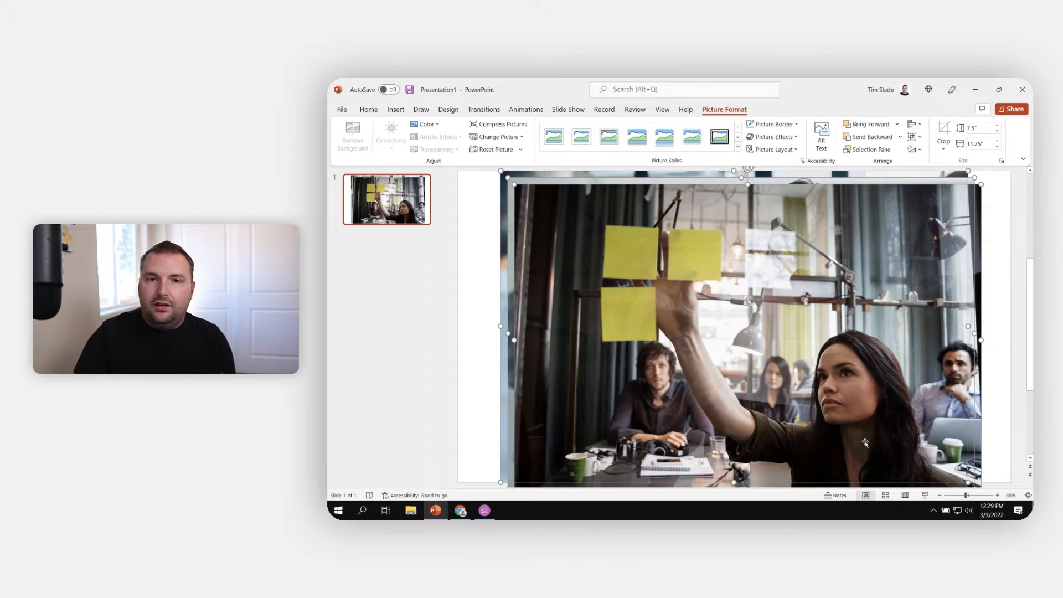
{"action": "left_click", "coordinate": [469, 366]}
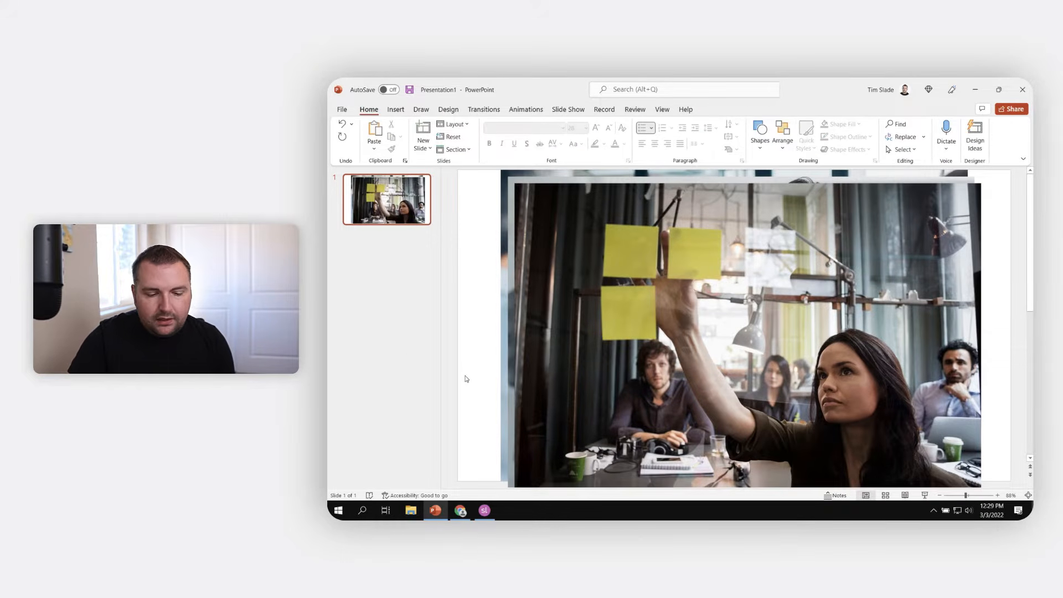
Step: Switch to the Pexels page in Chrome, search for "computer" and browse the photos
{"action": "left_click", "coordinate": [460, 510]}
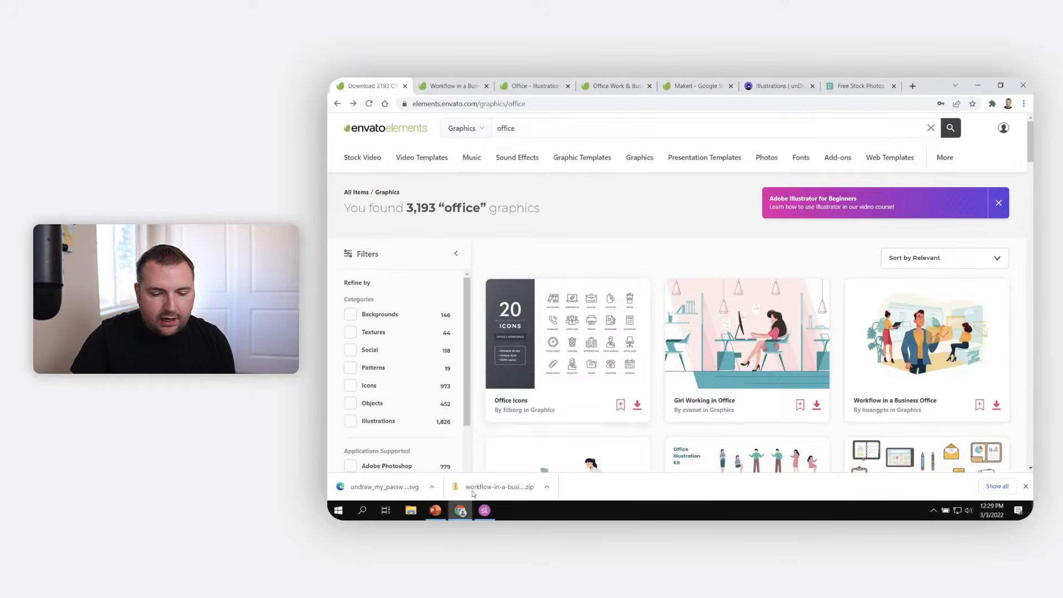
{"action": "left_click", "coordinate": [853, 87]}
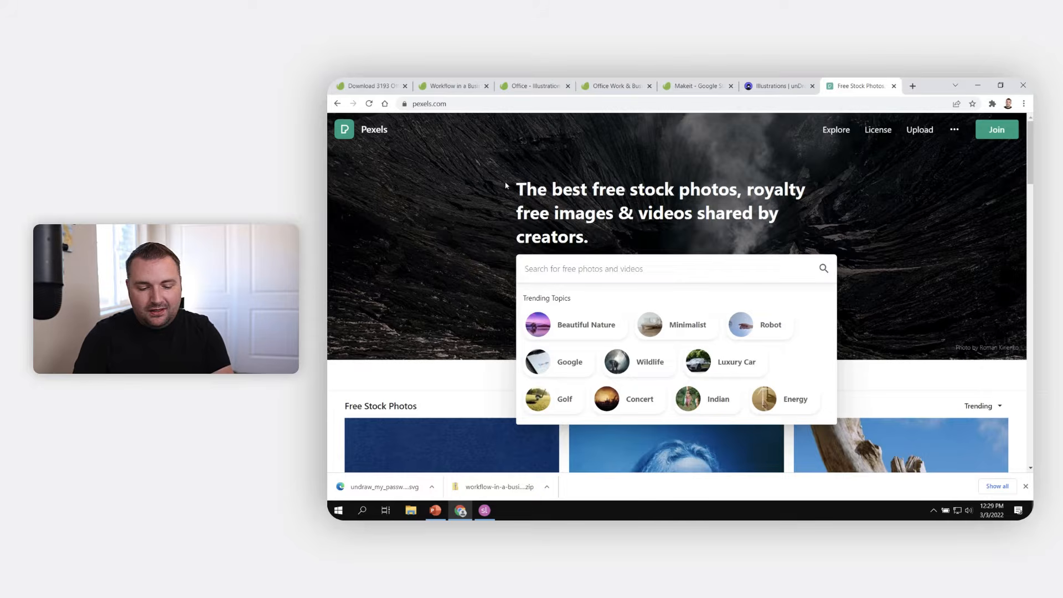
{"action": "type", "text": "computer"}
{"action": "key", "text": "Return"}
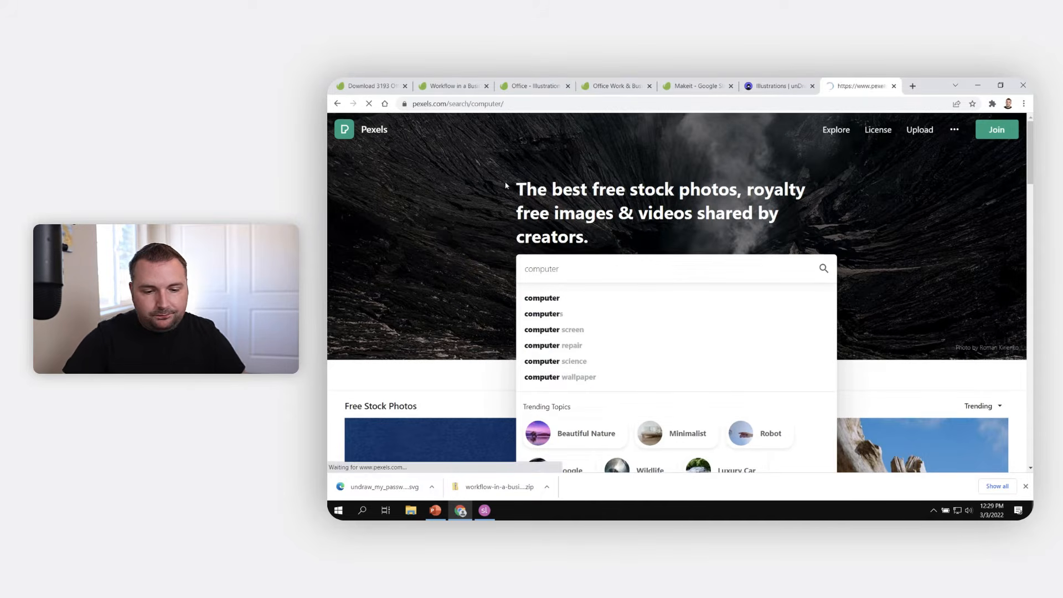
{"action": "scroll", "coordinate": [538, 347], "scroll_direction": "down", "scroll_amount": 7}
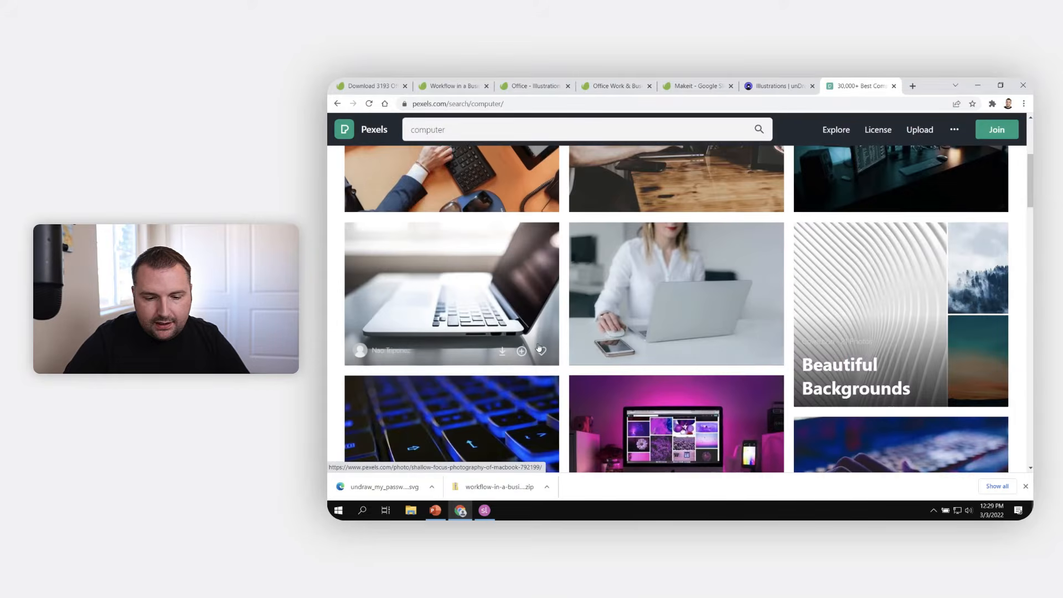
{"action": "scroll", "coordinate": [538, 348], "scroll_direction": "down", "scroll_amount": 10}
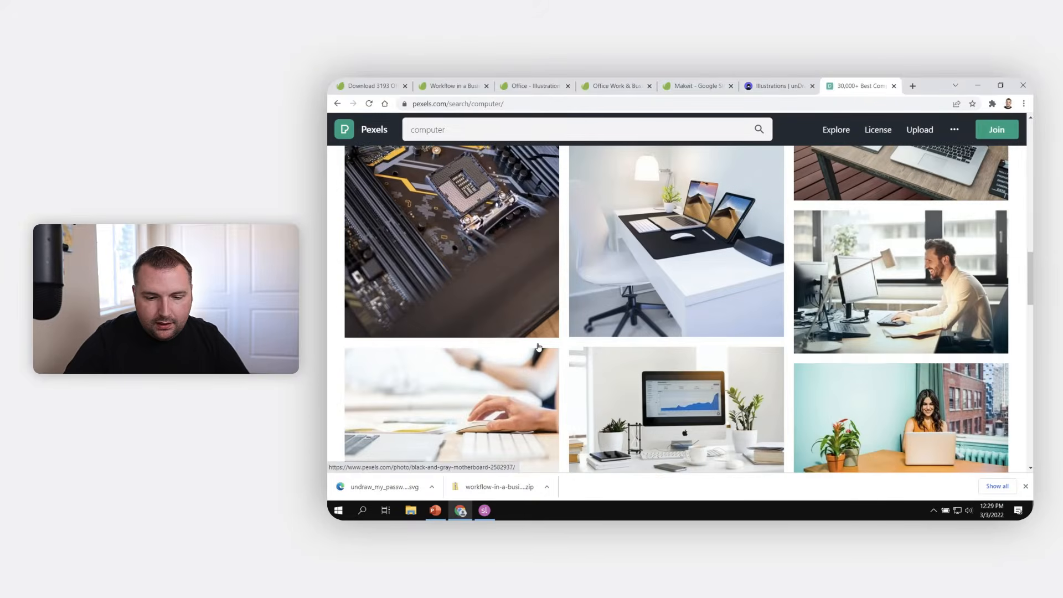
{"action": "scroll", "coordinate": [538, 348], "scroll_direction": "up", "scroll_amount": 3}
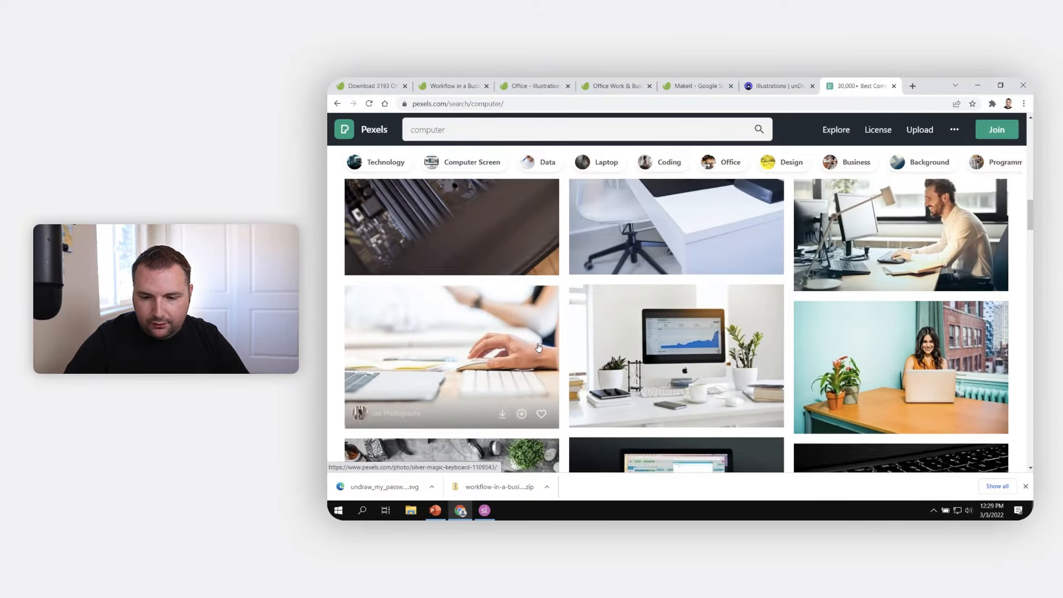
{"action": "scroll", "coordinate": [538, 347], "scroll_direction": "down", "scroll_amount": 3}
{"action": "scroll", "coordinate": [498, 249], "scroll_direction": "up", "scroll_amount": 5}
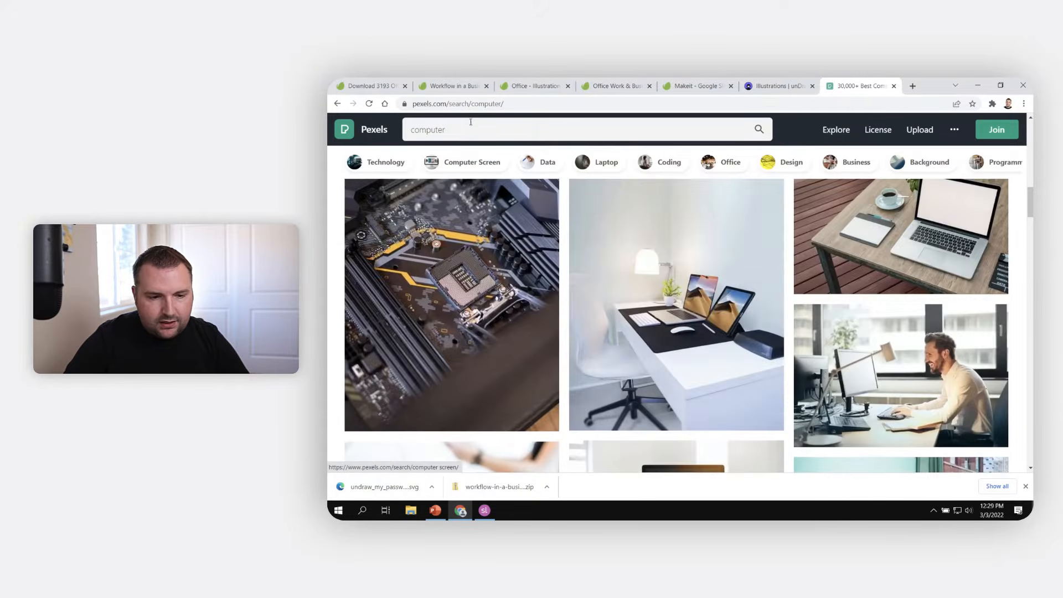
Step: Search Pexels for "office" and browse the photos for a suitable office interior
{"action": "left_click", "coordinate": [472, 126]}
{"action": "type", "text": "office"}
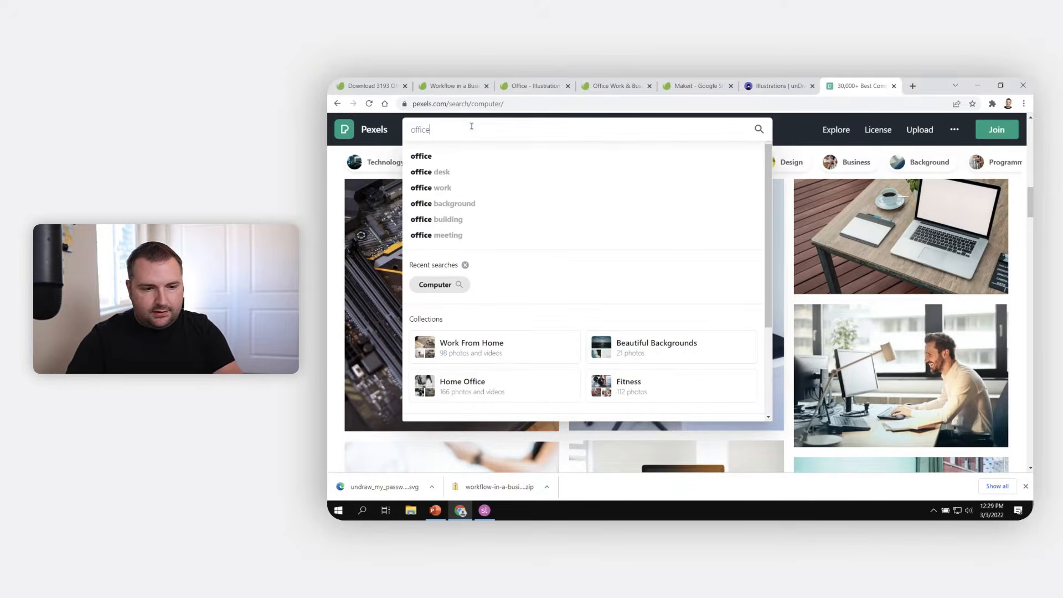
{"action": "key", "text": "Return"}
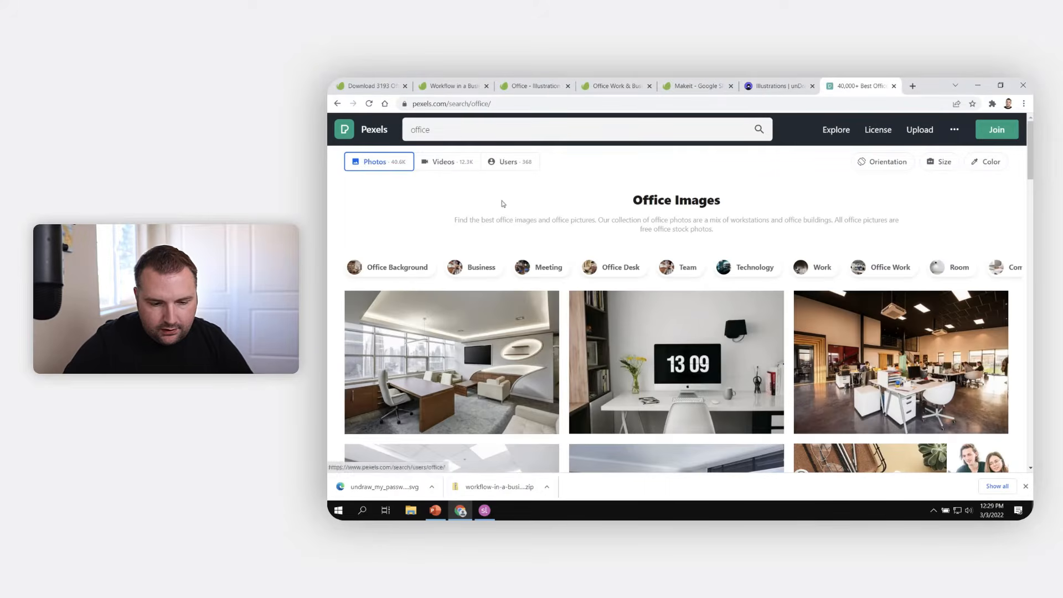
{"action": "scroll", "coordinate": [511, 234], "scroll_direction": "down", "scroll_amount": 4}
{"action": "scroll", "coordinate": [510, 234], "scroll_direction": "down", "scroll_amount": 8}
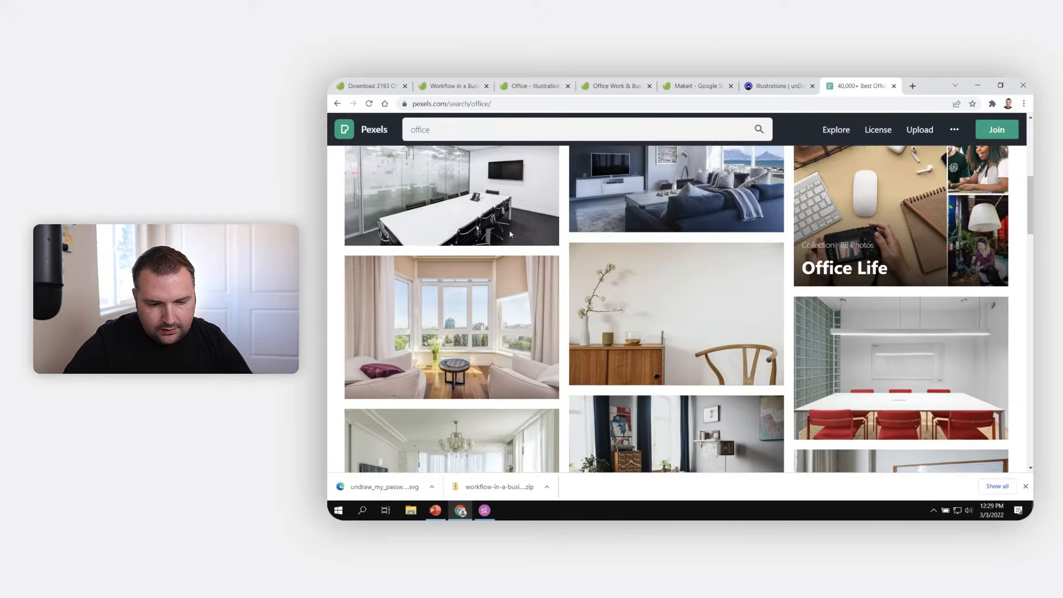
{"action": "scroll", "coordinate": [511, 234], "scroll_direction": "down", "scroll_amount": 10}
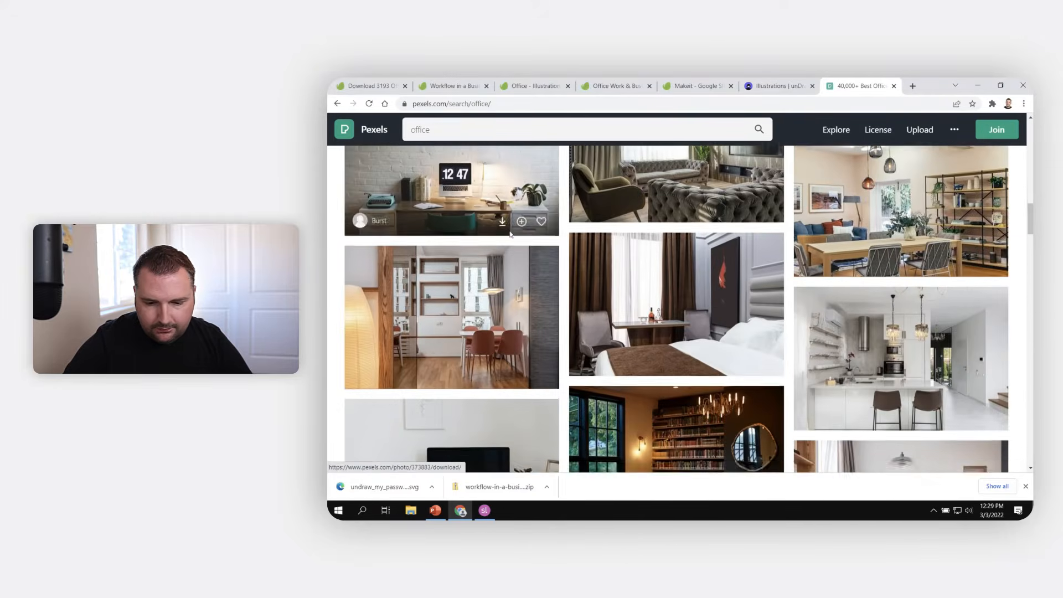
{"action": "scroll", "coordinate": [510, 234], "scroll_direction": "down", "scroll_amount": 10}
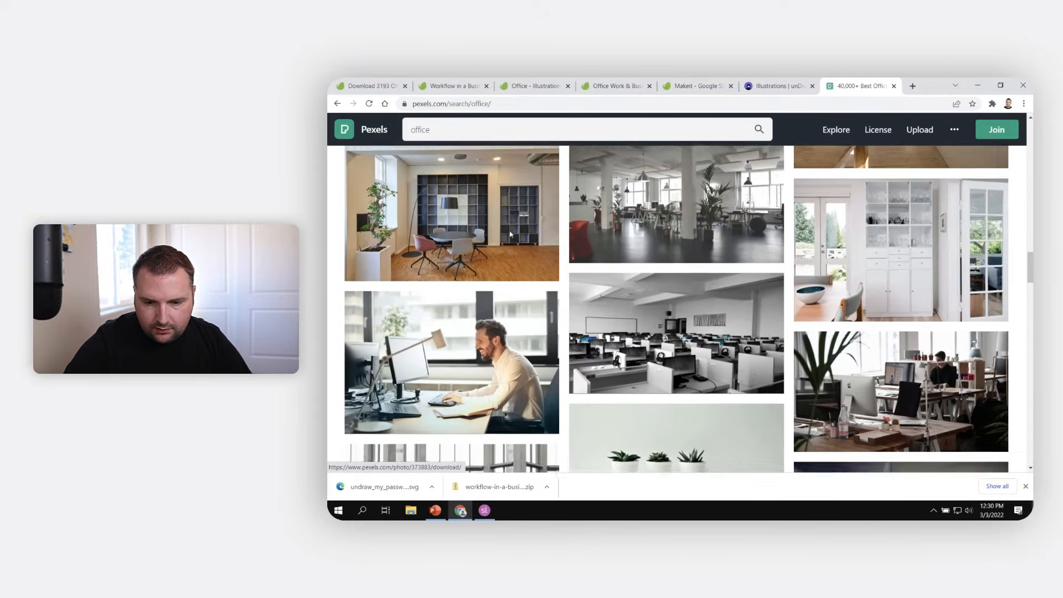
{"action": "scroll", "coordinate": [510, 234], "scroll_direction": "up", "scroll_amount": 3}
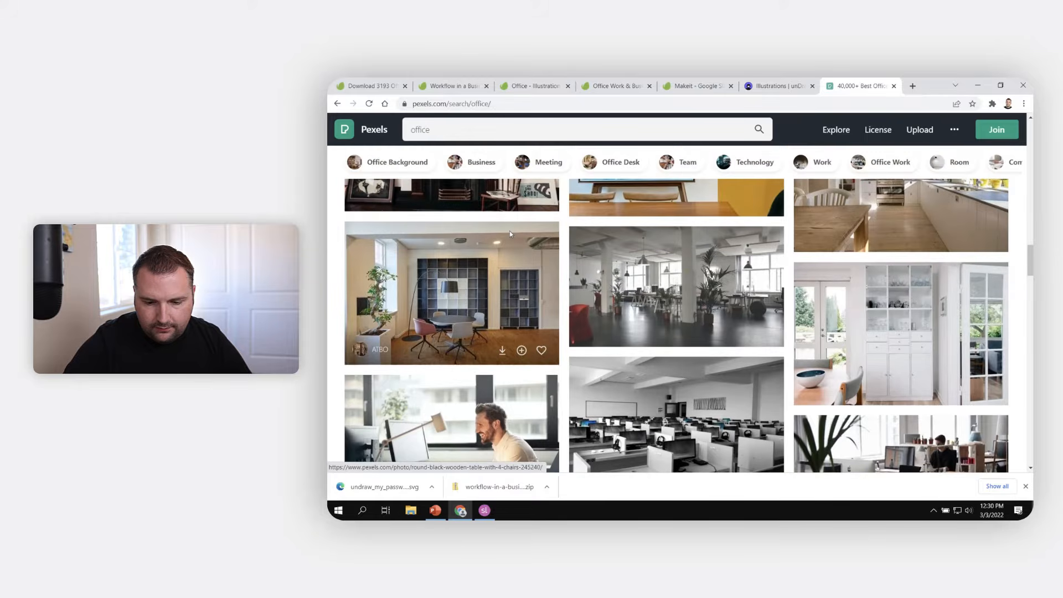
Step: Copy the open-plan office photo with potted plants from Pexels and paste it onto the PowerPoint slide using the destination theme
{"action": "left_click", "coordinate": [638, 262]}
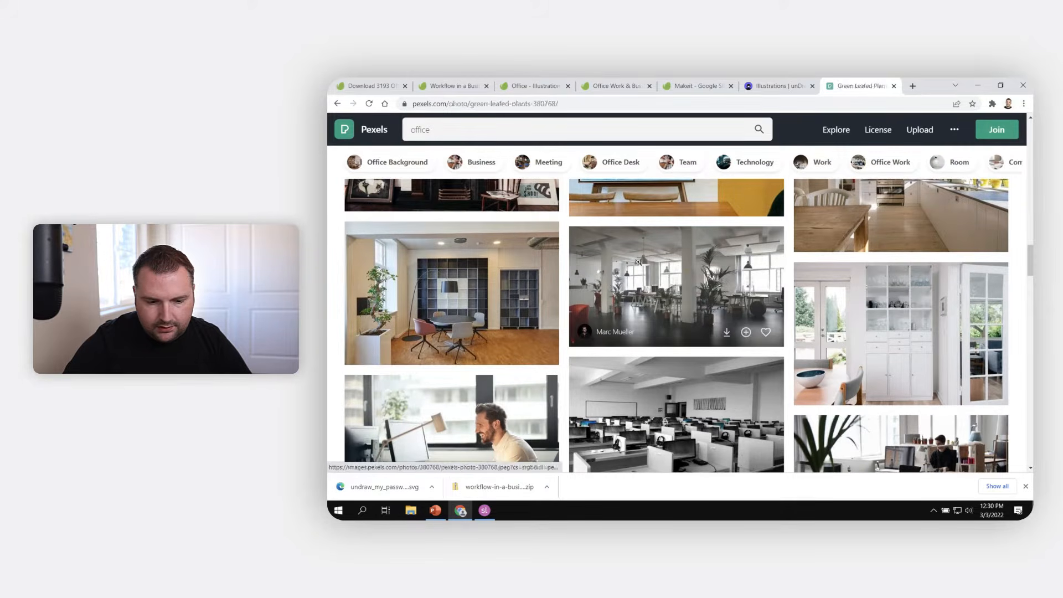
{"action": "right_click", "coordinate": [658, 262]}
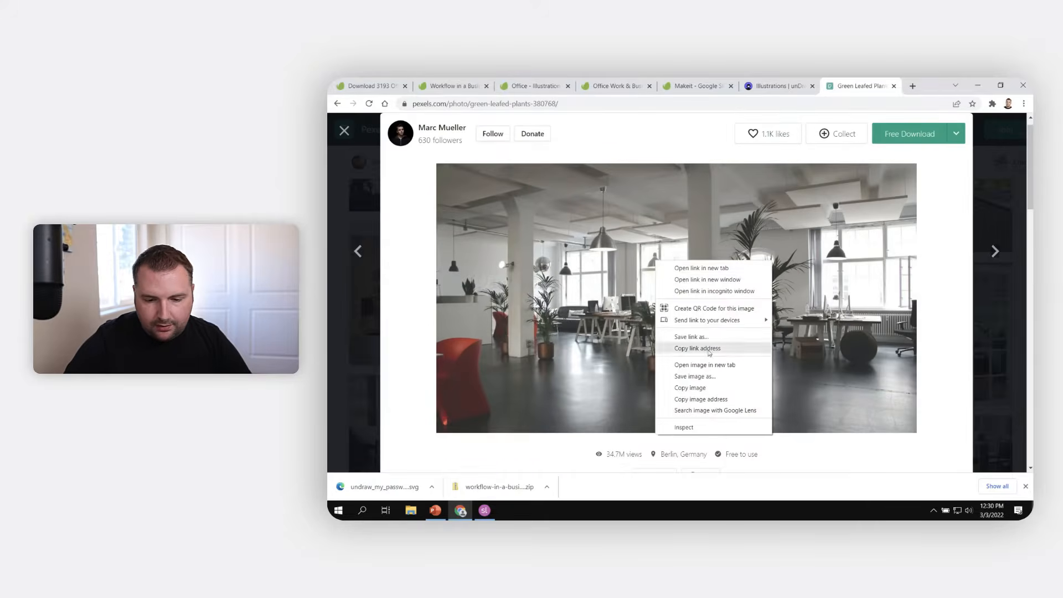
{"action": "left_click", "coordinate": [706, 387]}
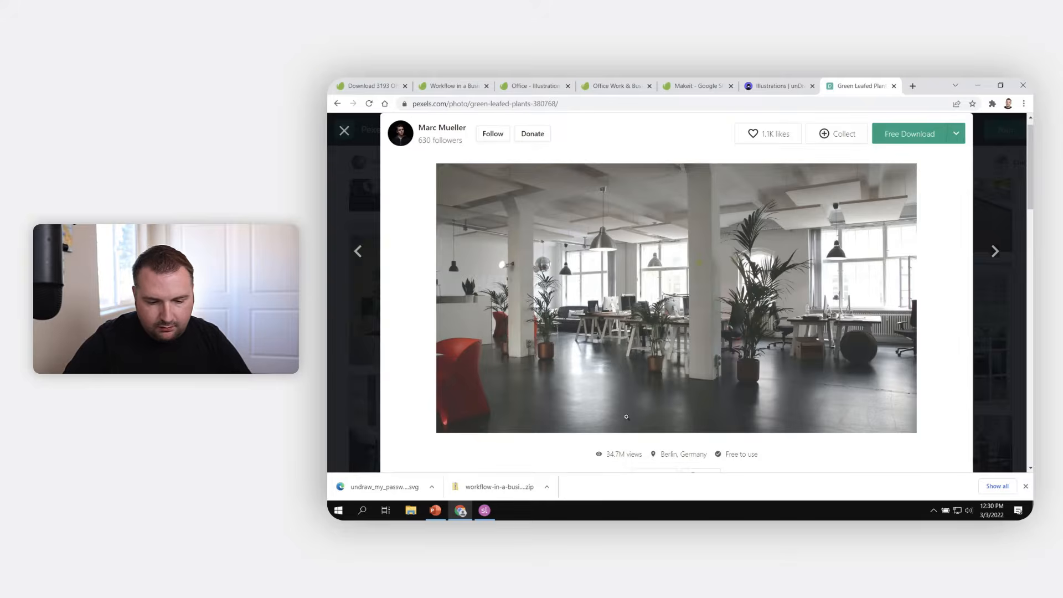
{"action": "left_click", "coordinate": [435, 510]}
{"action": "right_click", "coordinate": [472, 293]}
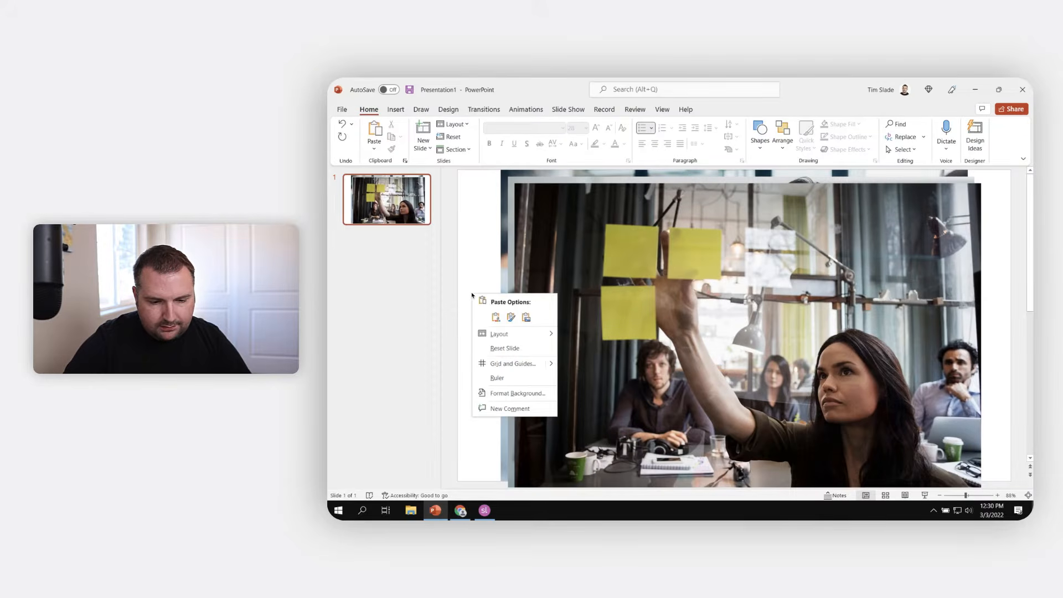
{"action": "left_click", "coordinate": [494, 320]}
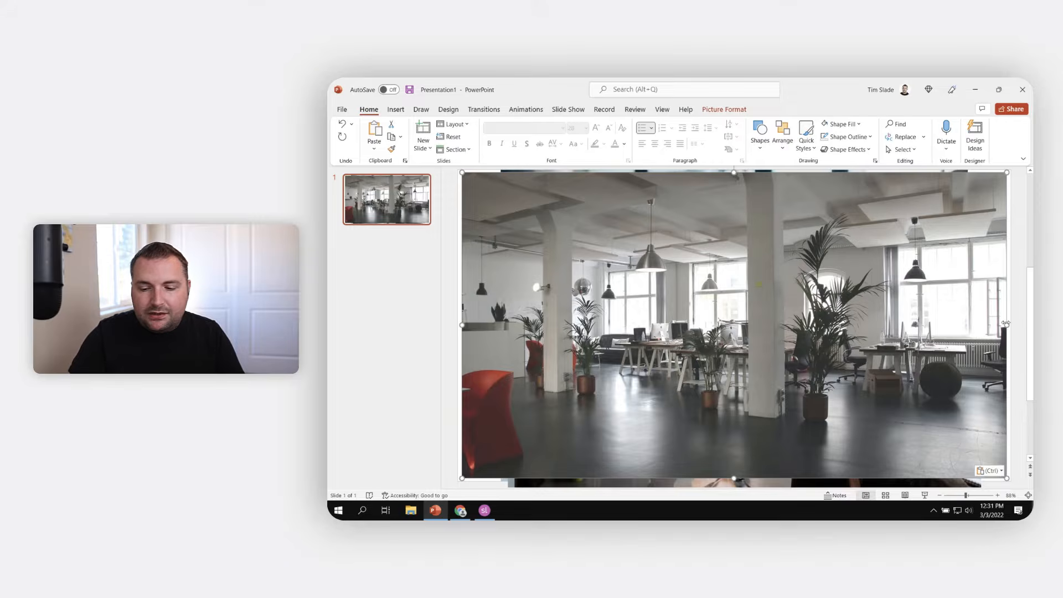
Step: Squeeze the pasted office photo horizontally to about a quarter of its width, keeping its height and left edge in place
{"action": "left_click_drag", "start_coordinate": [1006, 324], "coordinate": [605, 325]}
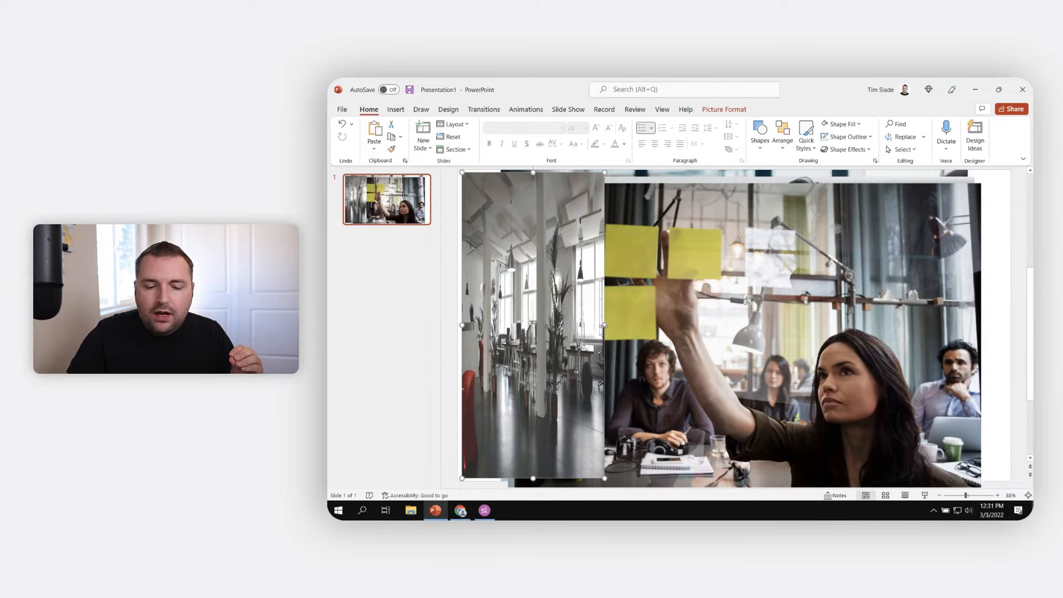
{"action": "left_click_drag", "start_coordinate": [604, 326], "coordinate": [596, 325]}
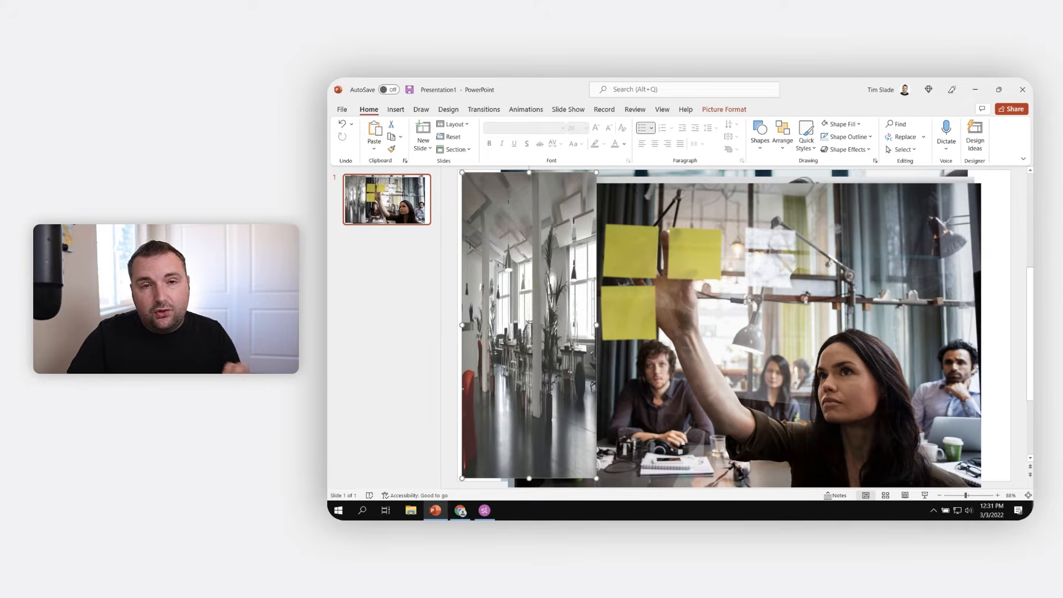
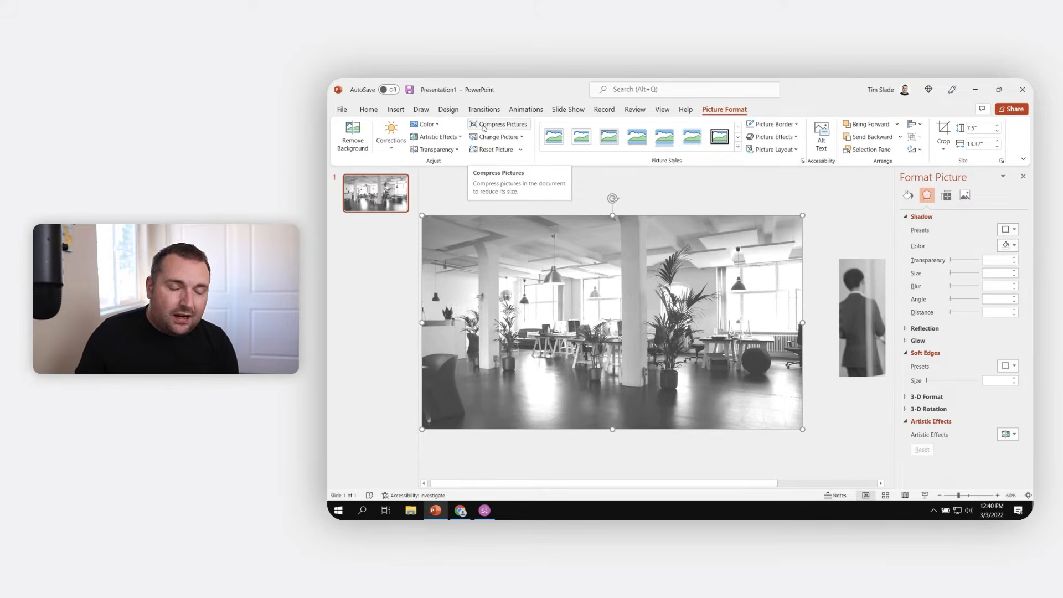
Step: Compress only the selected office photo at the default resolution, with deletion of cropped picture areas turned off
{"action": "left_click", "coordinate": [483, 129]}
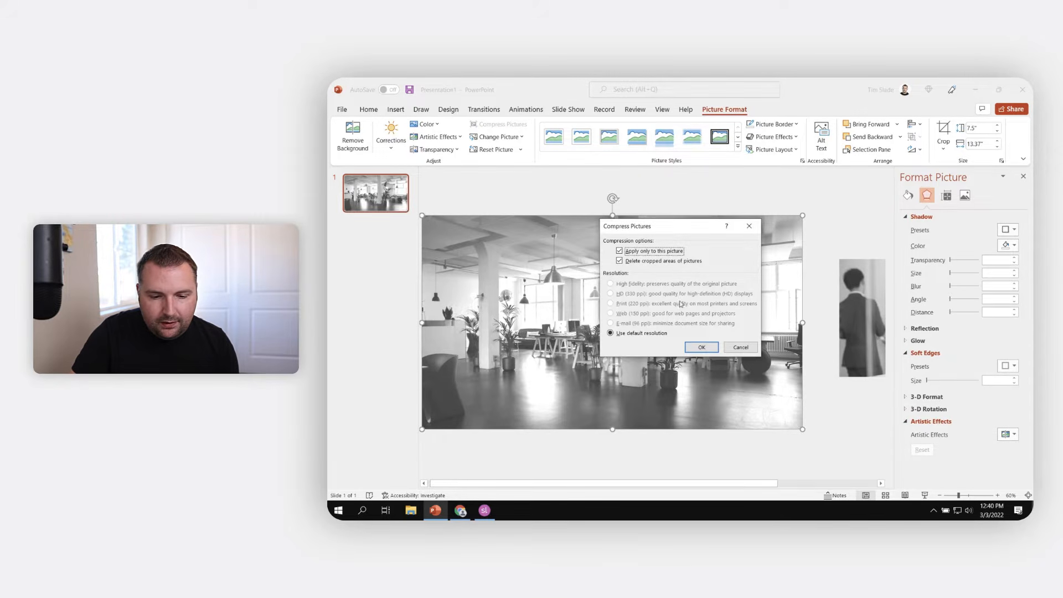
{"action": "left_click", "coordinate": [634, 262]}
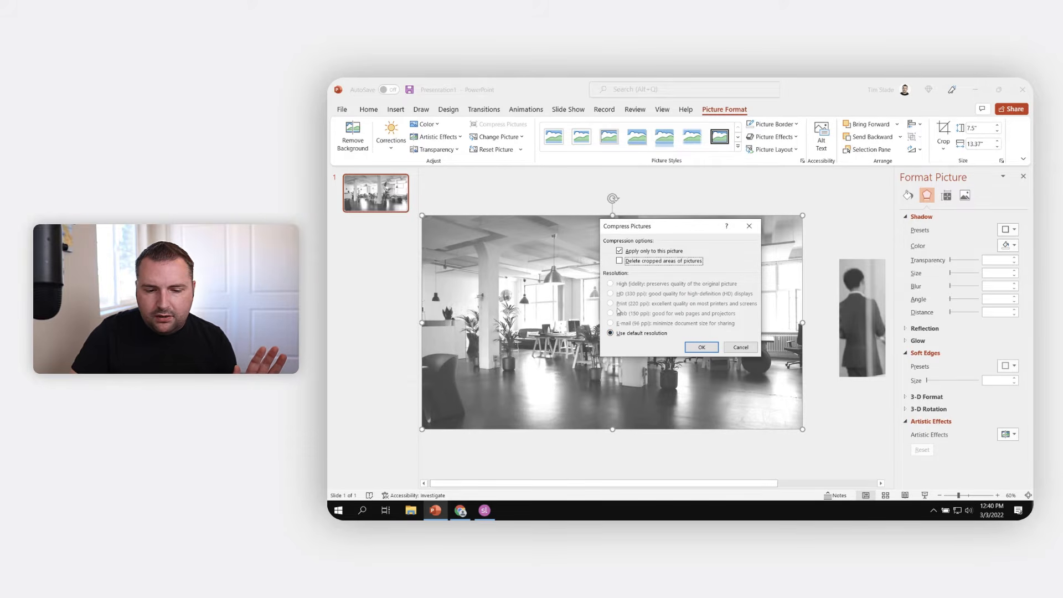
{"action": "left_click", "coordinate": [635, 251]}
{"action": "left_click", "coordinate": [635, 252]}
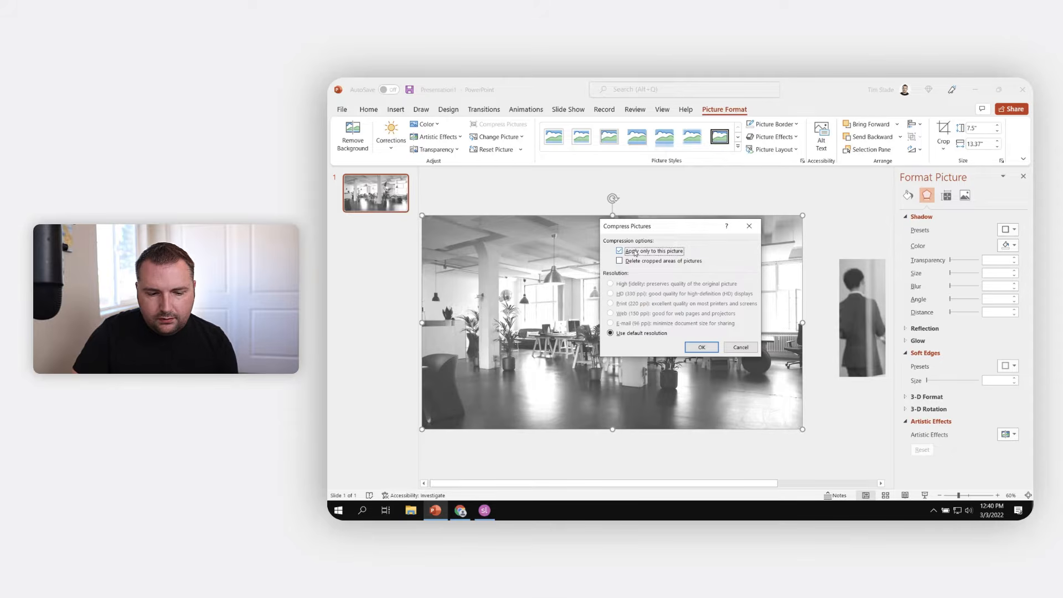
{"action": "left_click", "coordinate": [699, 347]}
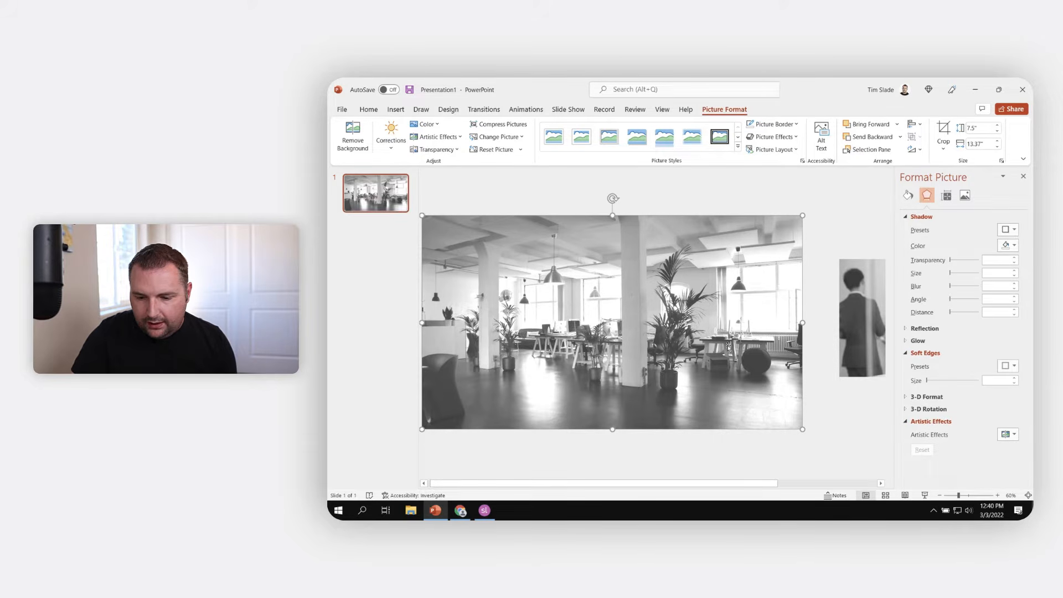
Step: Apply the Blur artistic effect with a radius of 15 to the office photo and close the picture formatting pane
{"action": "left_click", "coordinate": [1008, 435]}
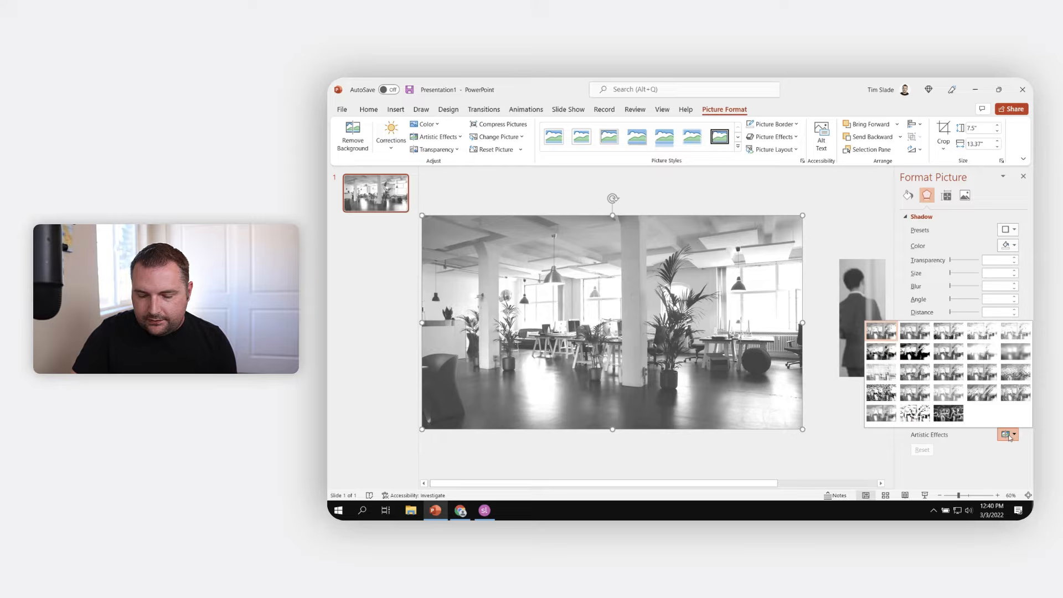
{"action": "left_click", "coordinate": [1015, 352]}
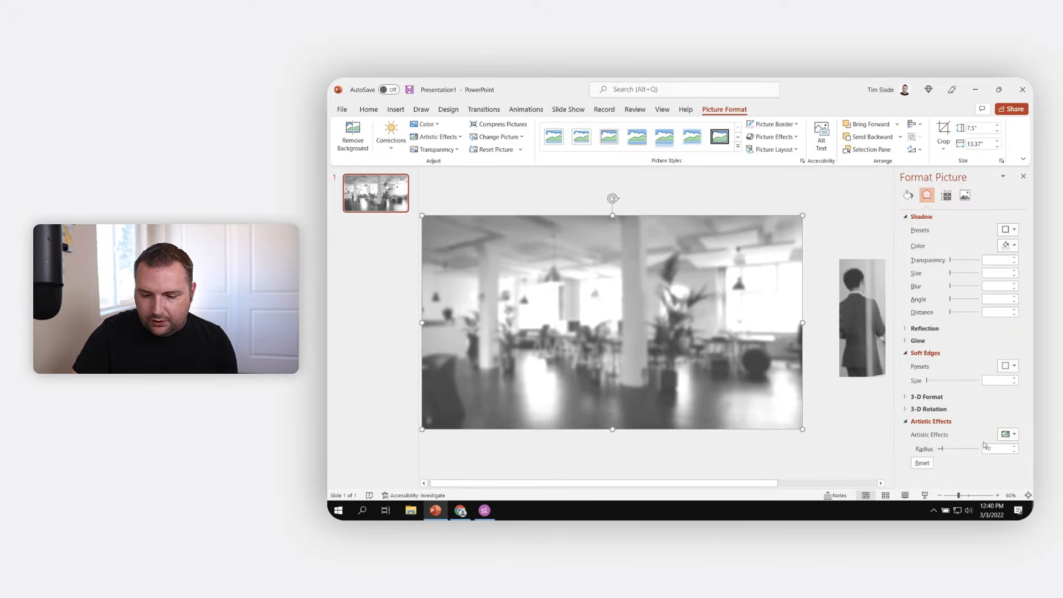
{"action": "left_click", "coordinate": [1016, 449]}
{"action": "left_click", "coordinate": [1015, 448]}
{"action": "left_click", "coordinate": [1016, 448]}
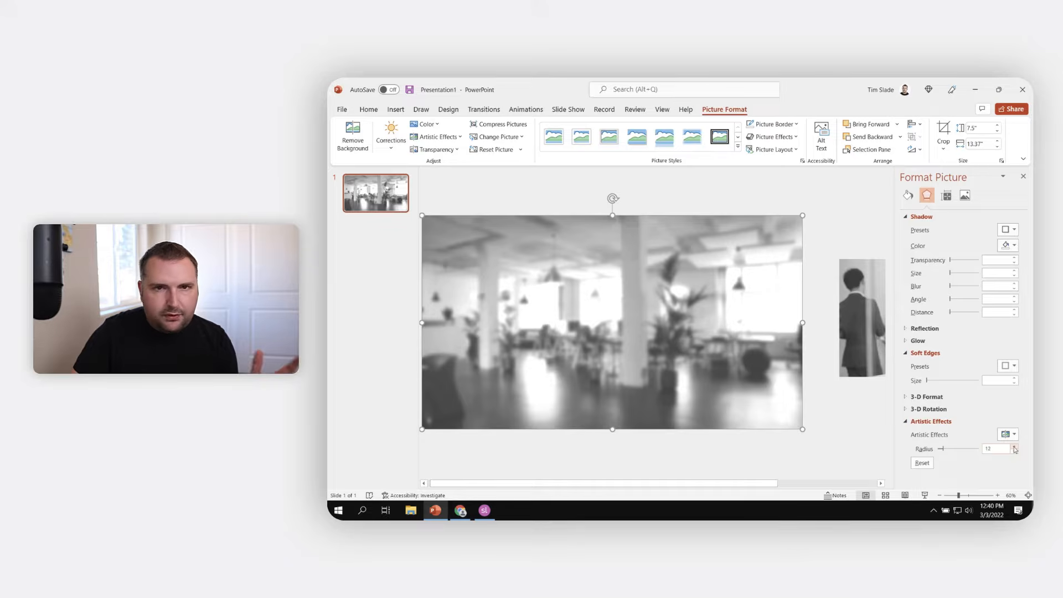
{"action": "left_click", "coordinate": [1015, 448]}
{"action": "left_click", "coordinate": [1016, 448]}
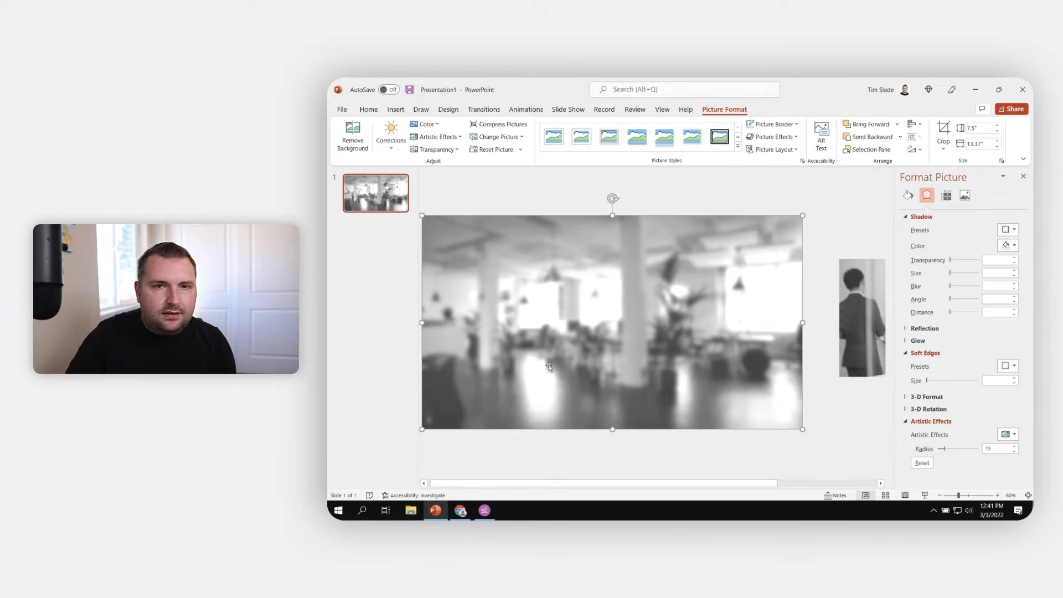
{"action": "left_click", "coordinate": [1023, 177]}
{"action": "left_click", "coordinate": [949, 211]}
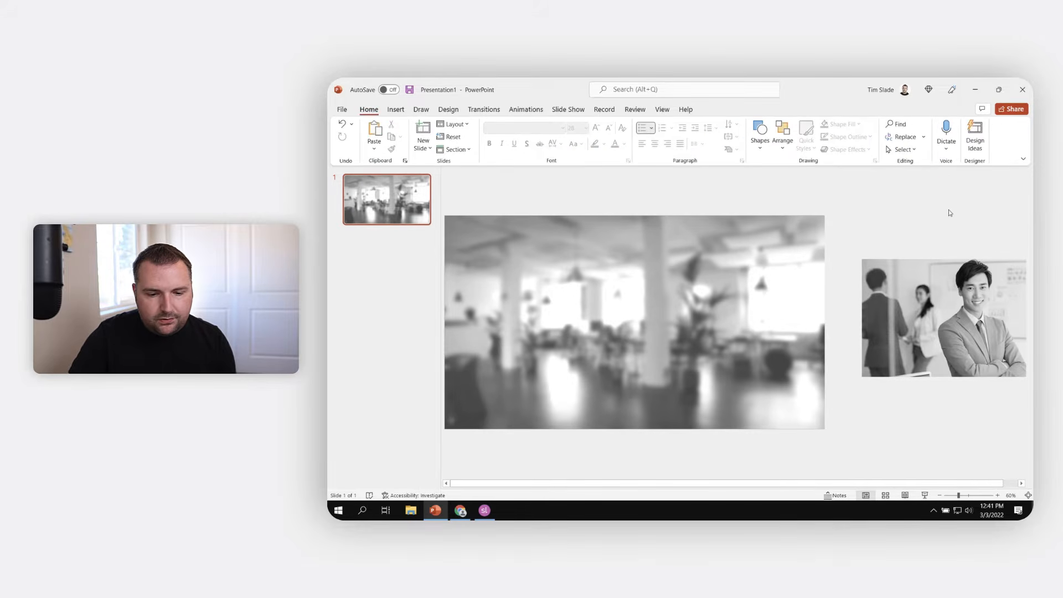
{"action": "left_click", "coordinate": [773, 300]}
{"action": "left_click", "coordinate": [943, 236]}
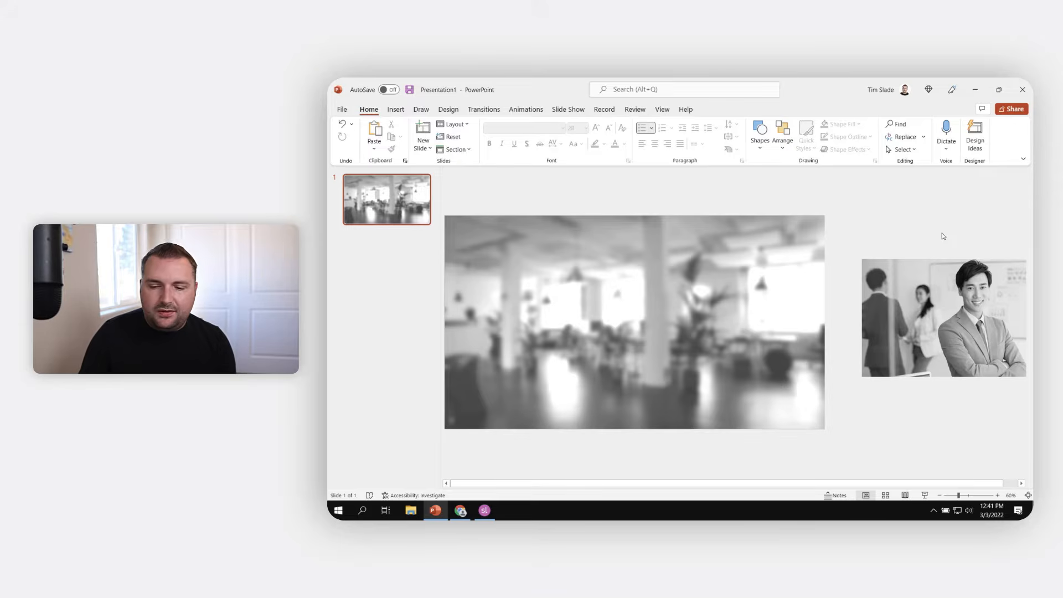
Step: Bring the businessman photo in front of the office photo, place it on the slide and enlarge it to about 6.81" by 10.21"
{"action": "left_click_drag", "start_coordinate": [948, 308], "coordinate": [908, 281]}
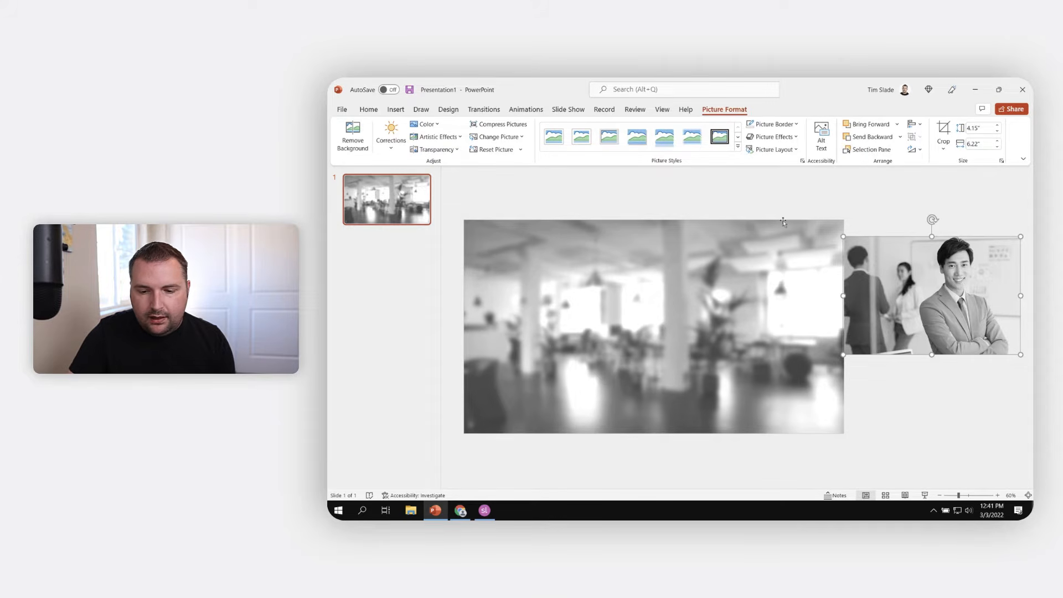
{"action": "right_click", "coordinate": [915, 303]}
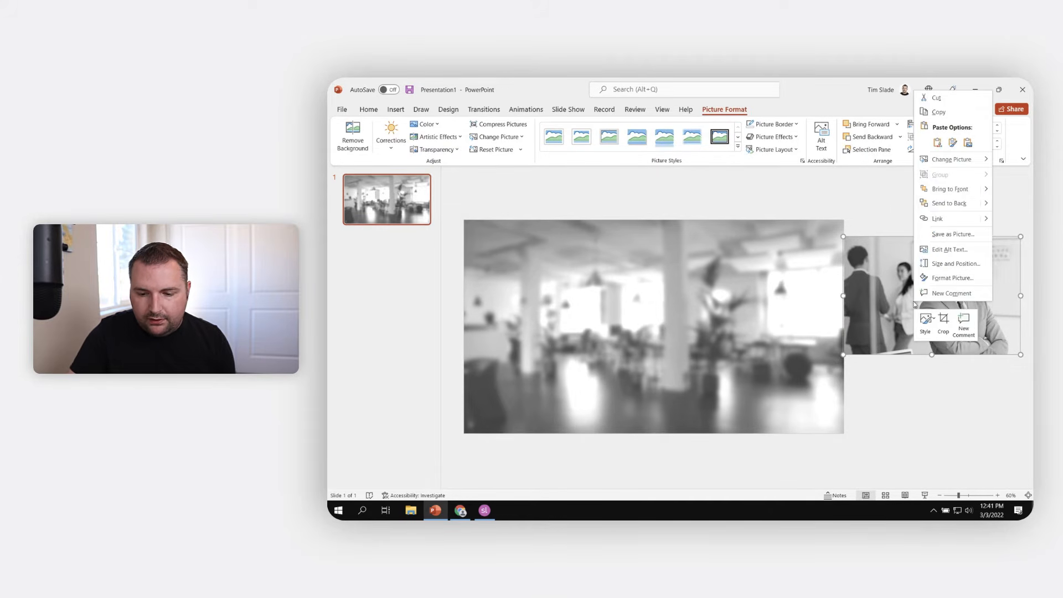
{"action": "left_click", "coordinate": [944, 191]}
{"action": "left_click_drag", "start_coordinate": [927, 289], "coordinate": [579, 323]}
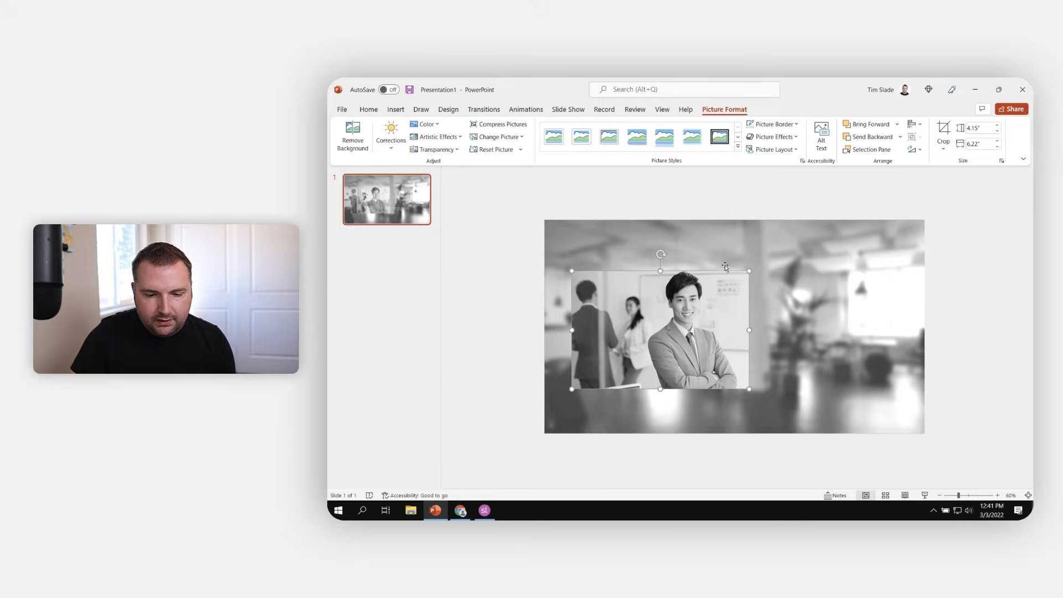
{"action": "left_click_drag", "start_coordinate": [750, 270], "coordinate": [864, 195]}
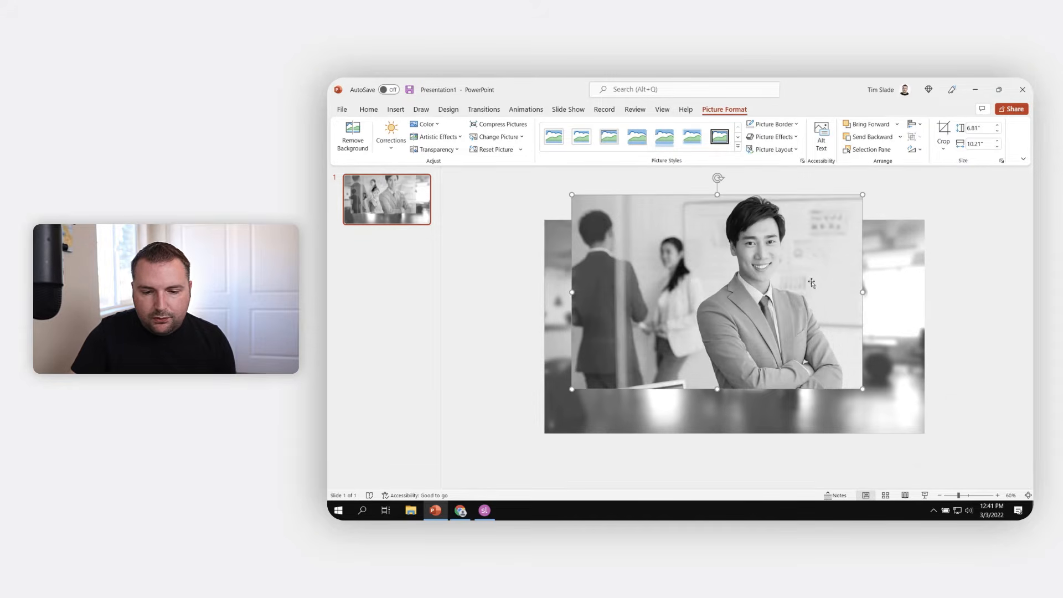
{"action": "left_click_drag", "start_coordinate": [810, 283], "coordinate": [813, 323]}
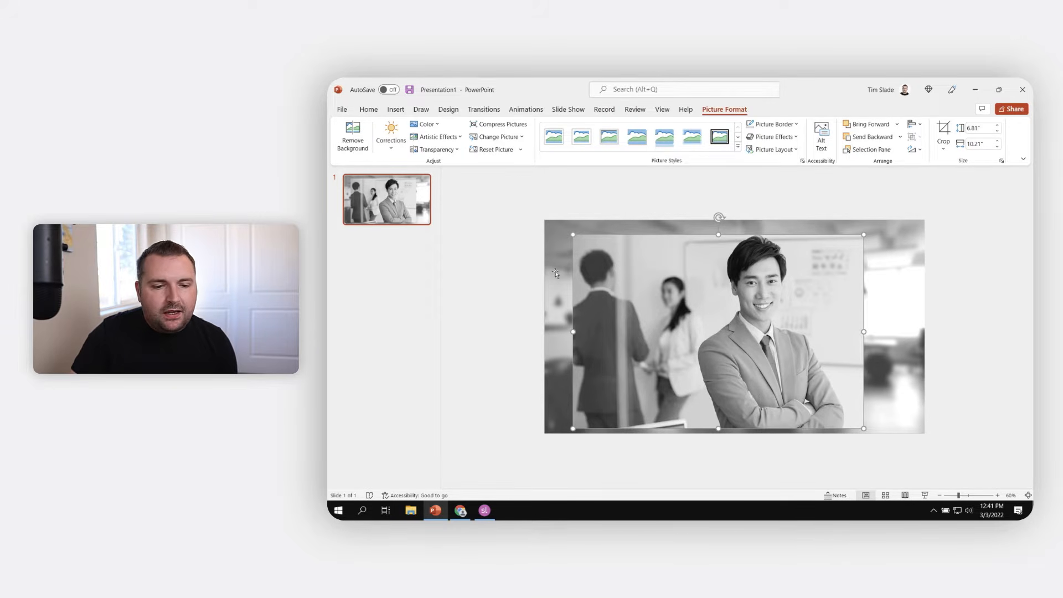
Step: Reset the businessman photo's formatting and size, and scale it down proportionally to about 5.73" high by 8.6" wide on the slide
{"action": "left_click", "coordinate": [520, 150]}
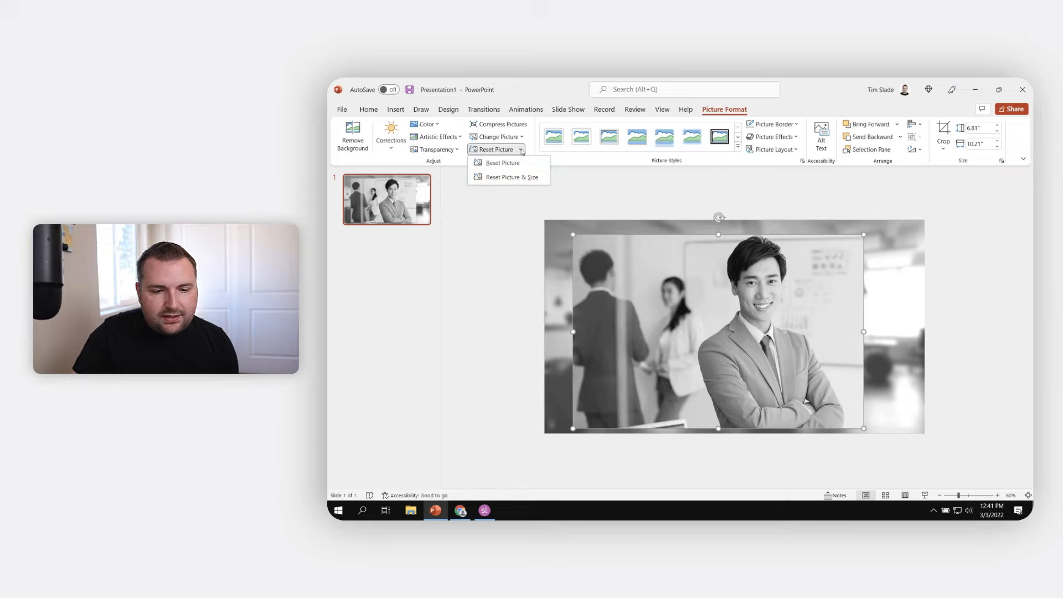
{"action": "left_click", "coordinate": [512, 177]}
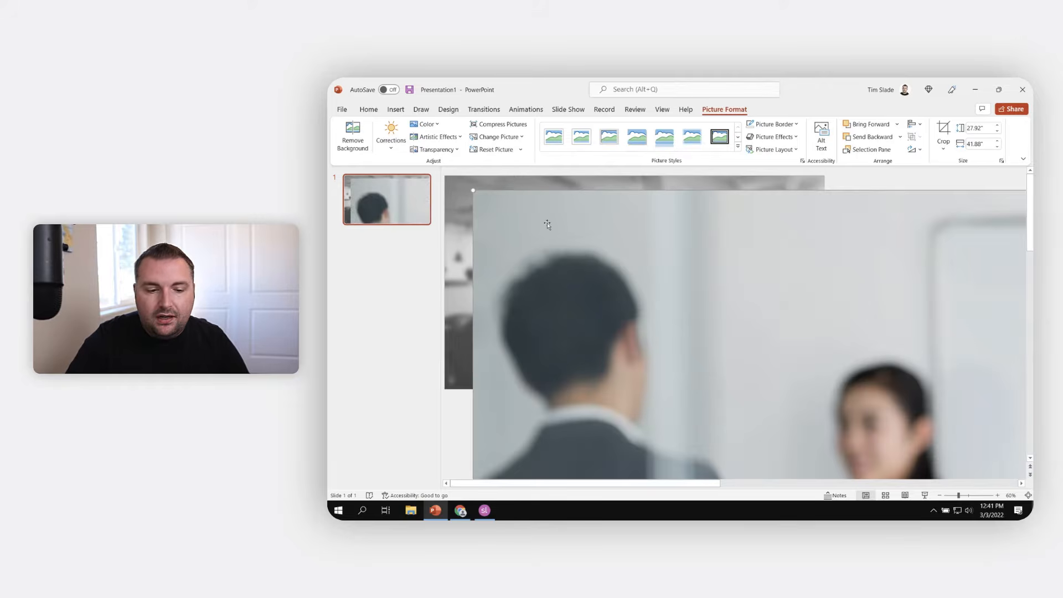
{"action": "left_click", "coordinate": [940, 495]}
{"action": "left_click", "coordinate": [939, 495]}
{"action": "left_click", "coordinate": [940, 495]}
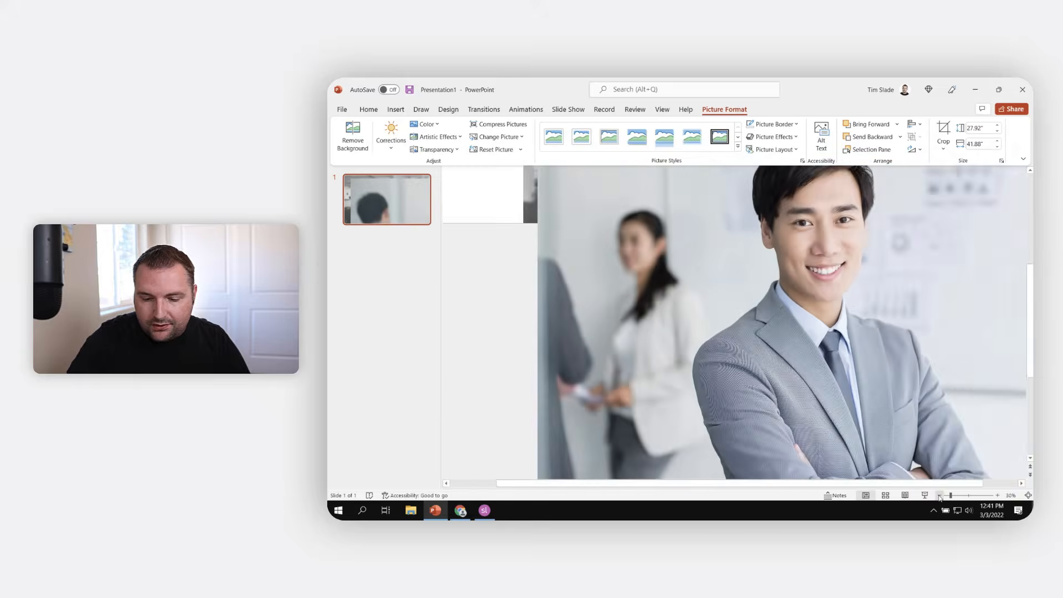
{"action": "left_click", "coordinate": [940, 495]}
{"action": "left_click", "coordinate": [940, 495]}
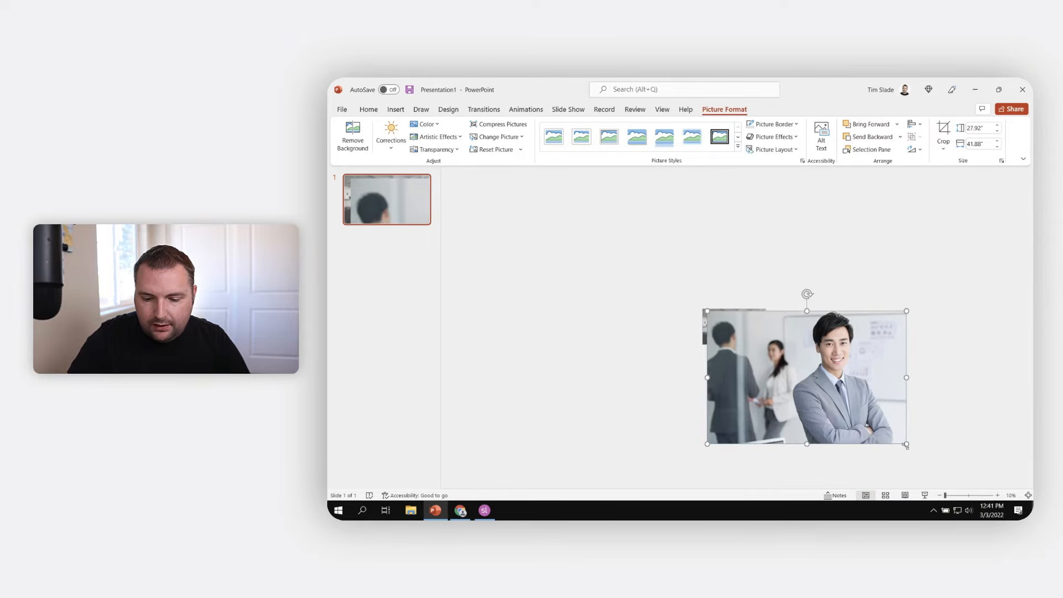
{"action": "left_click_drag", "start_coordinate": [906, 444], "coordinate": [742, 338]}
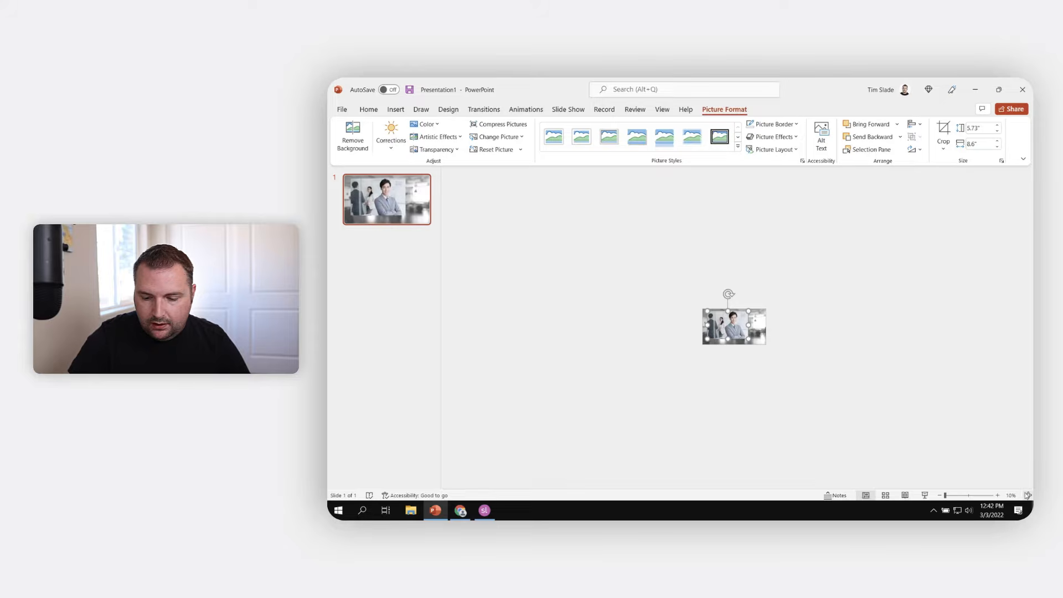
{"action": "left_click", "coordinate": [1028, 495]}
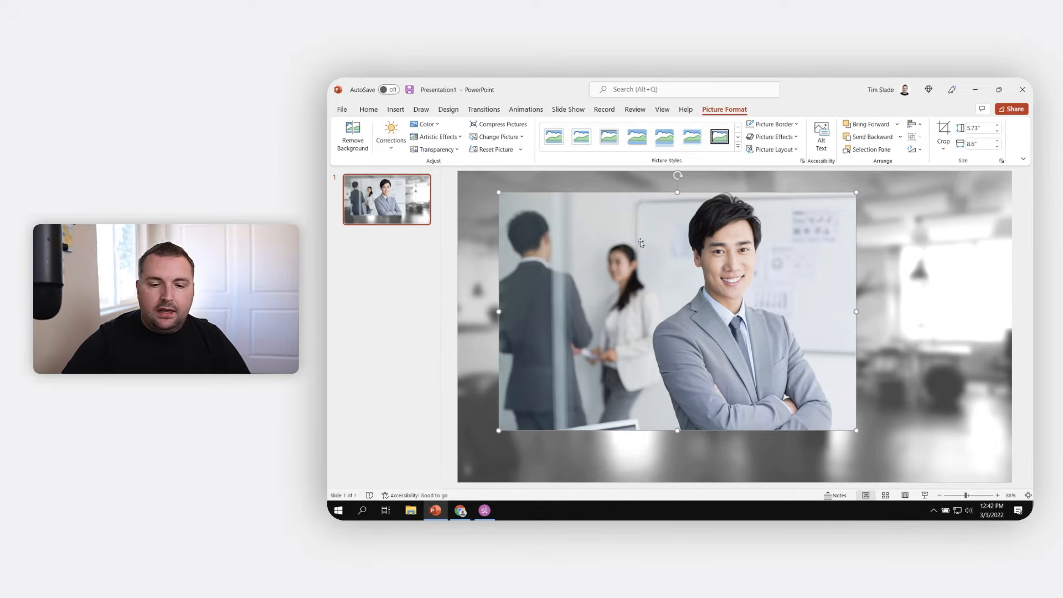
Step: Start removing the businessman photo's background and mark his hair, folded arms, shirt collar and shoulder as areas to keep
{"action": "left_click", "coordinate": [353, 141]}
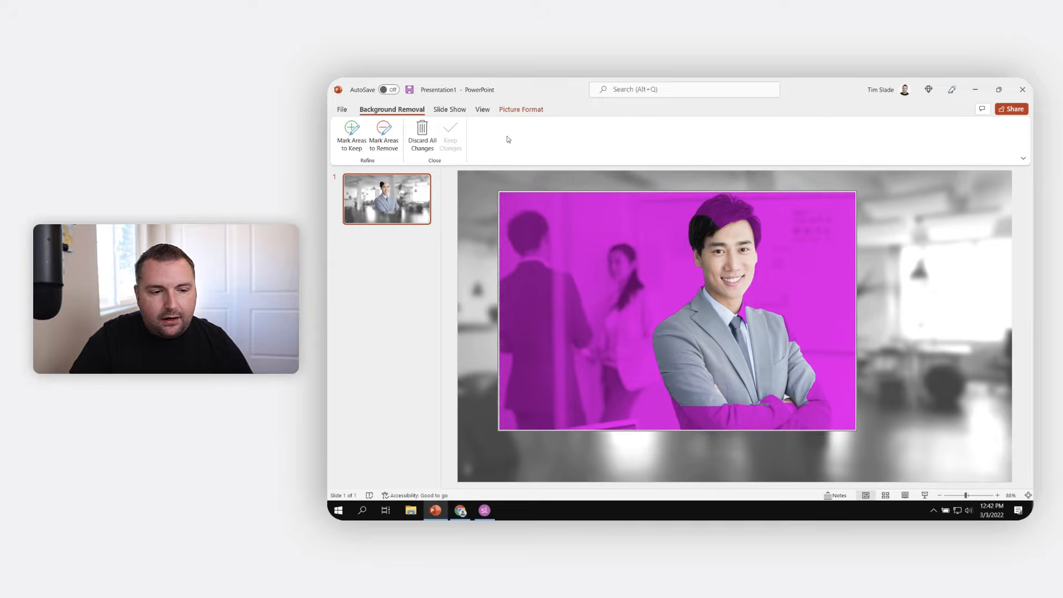
{"action": "left_click", "coordinate": [353, 141]}
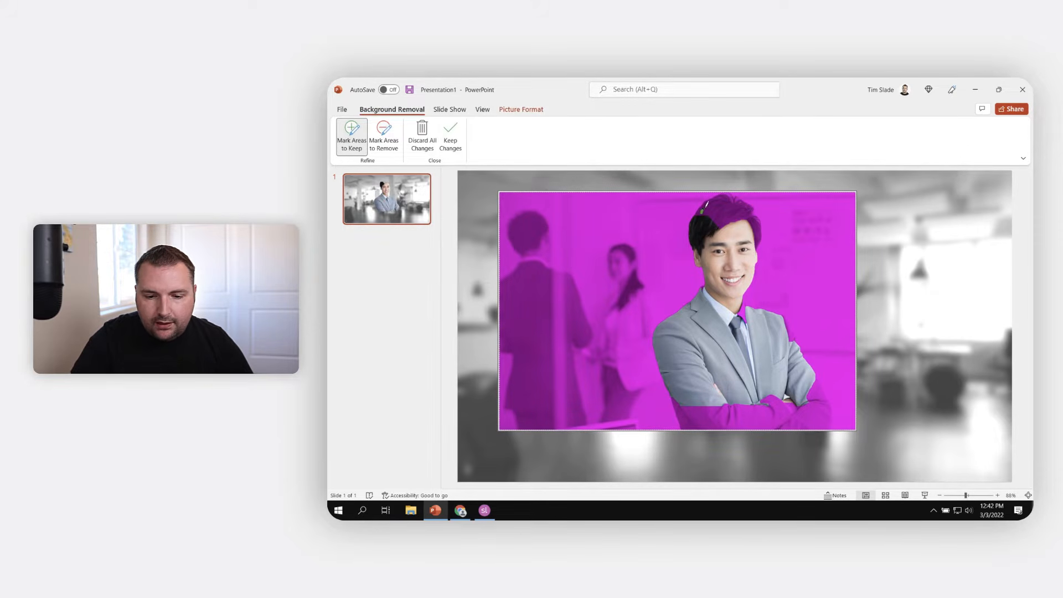
{"action": "mouse_move", "coordinate": [706, 205]}
{"action": "left_mouse_down"}
{"action": "mouse_move", "coordinate": [747, 206]}
{"action": "mouse_move", "coordinate": [762, 234]}
{"action": "left_mouse_up"}
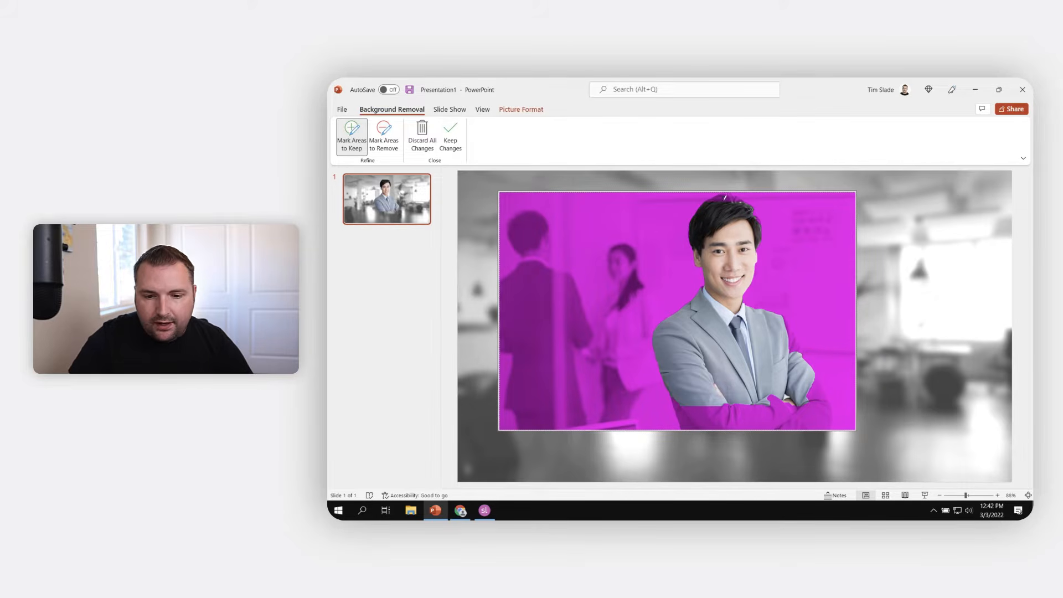
{"action": "left_click_drag", "start_coordinate": [719, 197], "coordinate": [737, 202]}
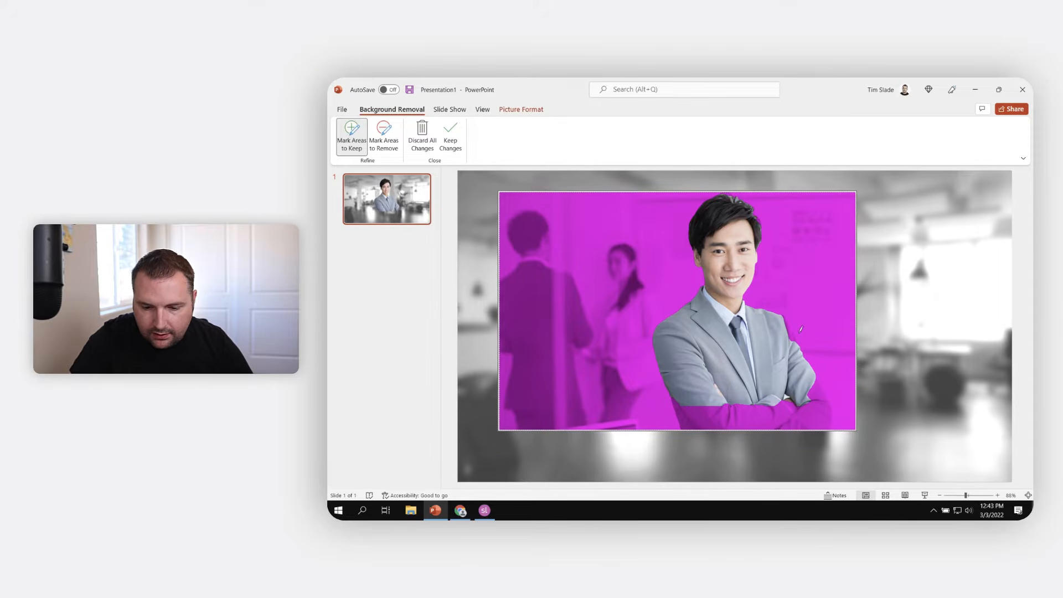
{"action": "mouse_move", "coordinate": [686, 413]}
{"action": "left_mouse_down"}
{"action": "mouse_move", "coordinate": [784, 428]}
{"action": "mouse_move", "coordinate": [829, 400]}
{"action": "mouse_move", "coordinate": [817, 388]}
{"action": "mouse_move", "coordinate": [719, 421]}
{"action": "mouse_move", "coordinate": [684, 413]}
{"action": "left_mouse_up"}
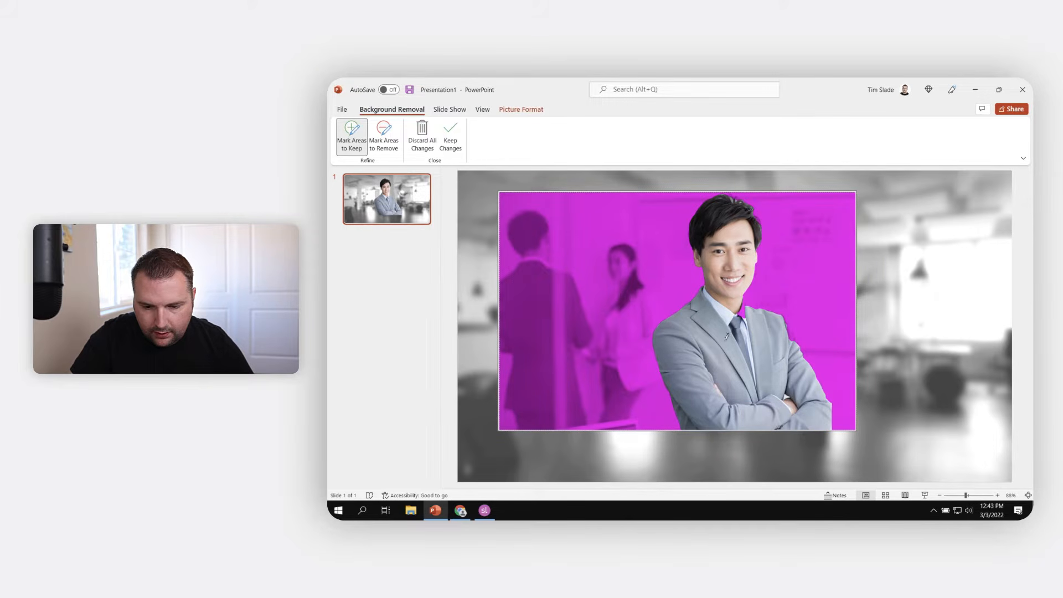
{"action": "left_click_drag", "start_coordinate": [744, 314], "coordinate": [745, 299]}
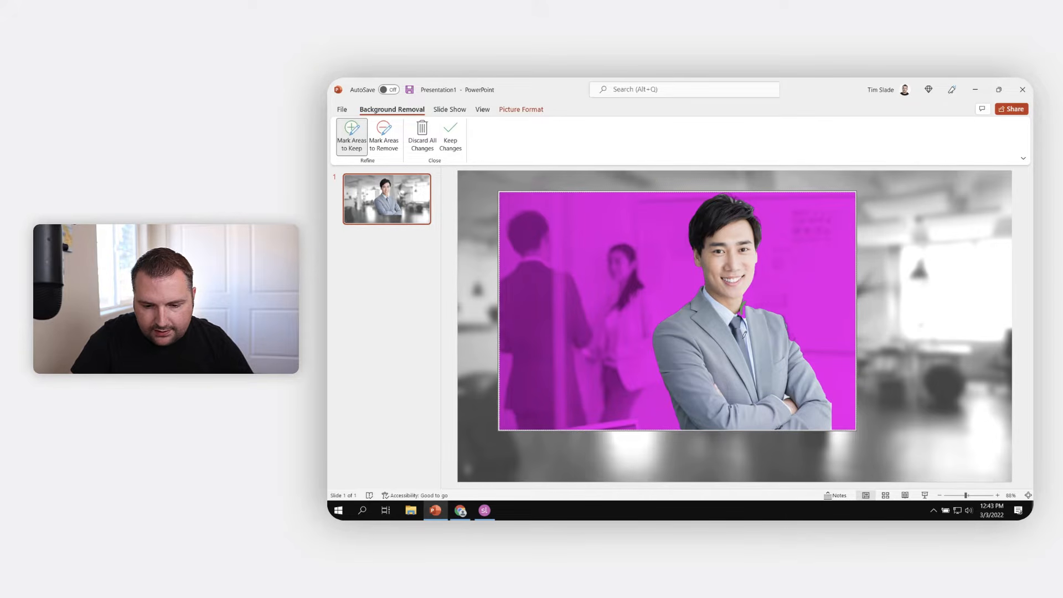
{"action": "left_click_drag", "start_coordinate": [785, 319], "coordinate": [795, 335]}
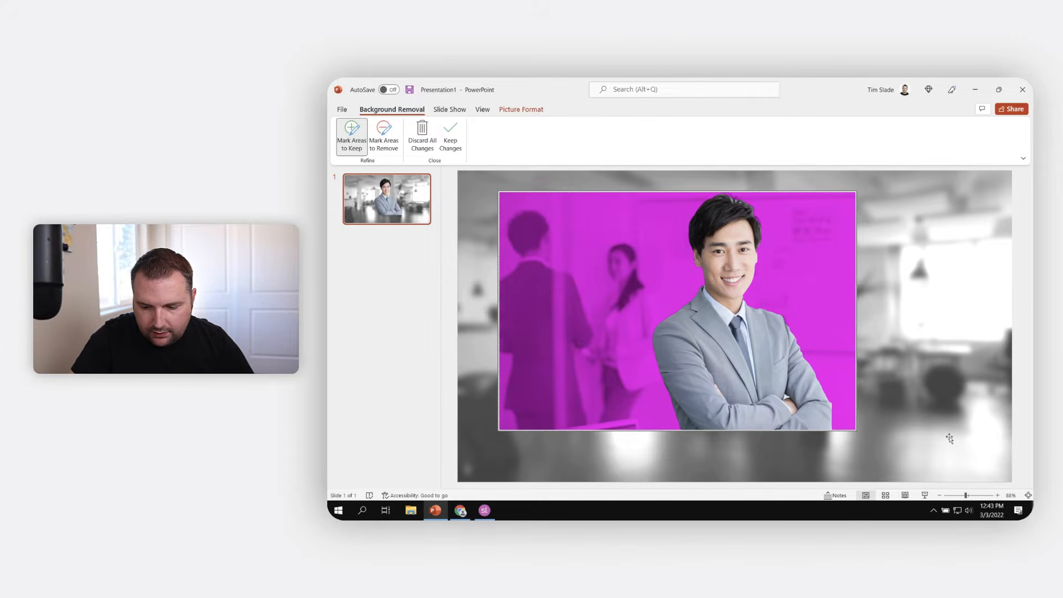
Step: Mark the missing edge of the businessman's shoulder and upper arm beside the whiteboard as an area to keep, and apply the background removal
{"action": "left_click", "coordinate": [997, 496]}
{"action": "left_click", "coordinate": [998, 496]}
{"action": "left_click", "coordinate": [998, 496]}
{"action": "left_click", "coordinate": [997, 496]}
{"action": "left_click", "coordinate": [997, 495]}
{"action": "left_click", "coordinate": [997, 496]}
{"action": "left_click", "coordinate": [997, 496]}
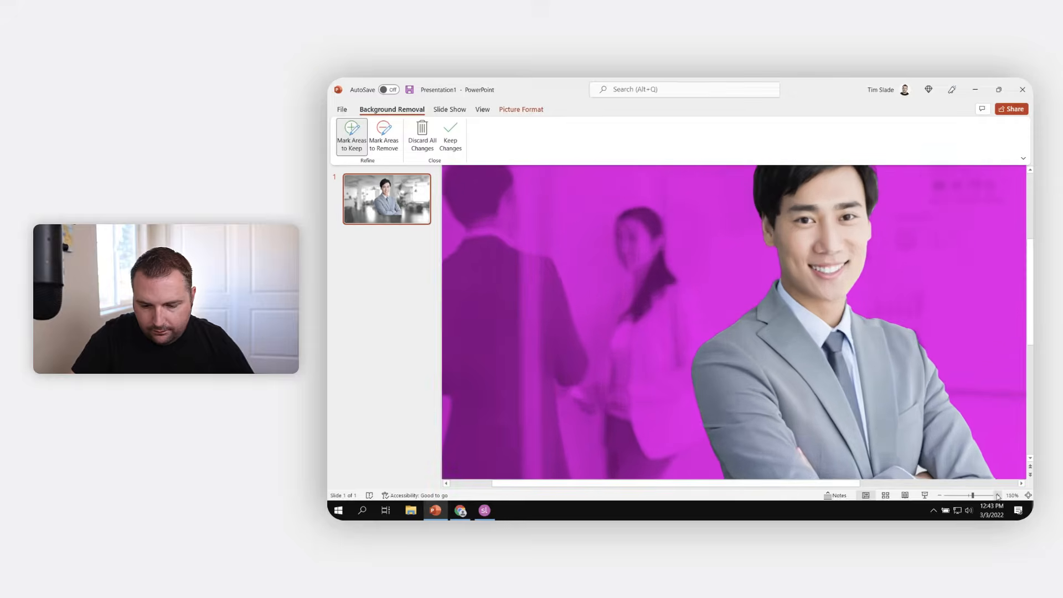
{"action": "left_click", "coordinate": [998, 495]}
{"action": "left_click_drag", "start_coordinate": [824, 485], "coordinate": [914, 485]}
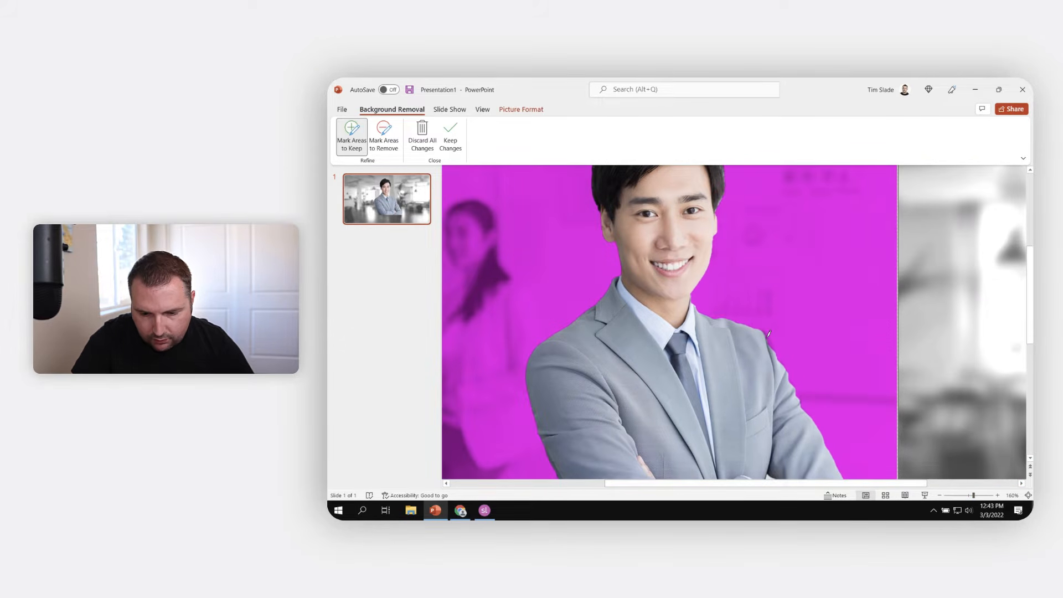
{"action": "left_click_drag", "start_coordinate": [769, 335], "coordinate": [783, 360]}
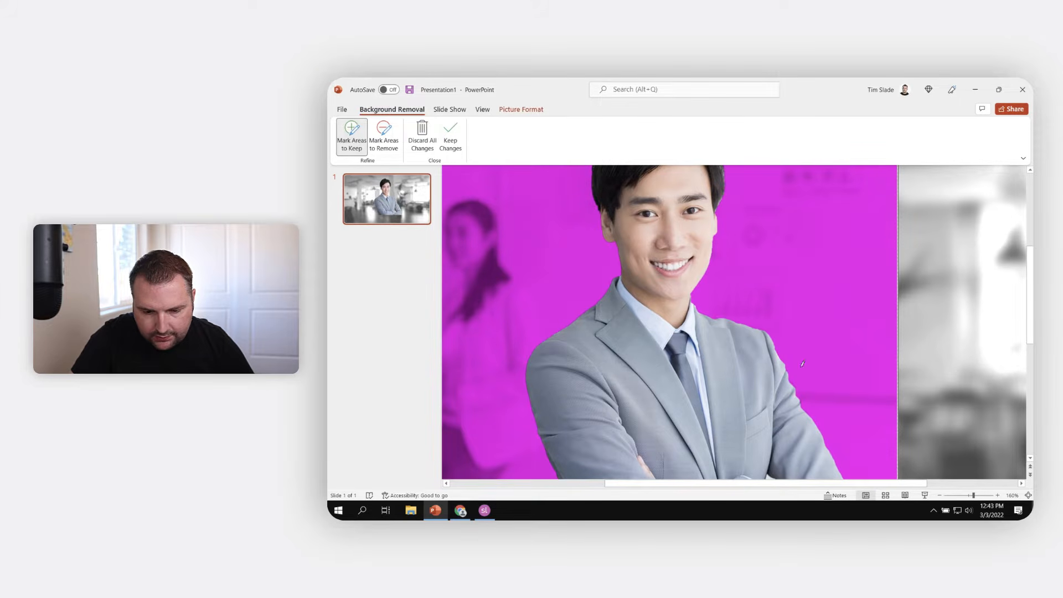
{"action": "left_click", "coordinate": [1028, 495]}
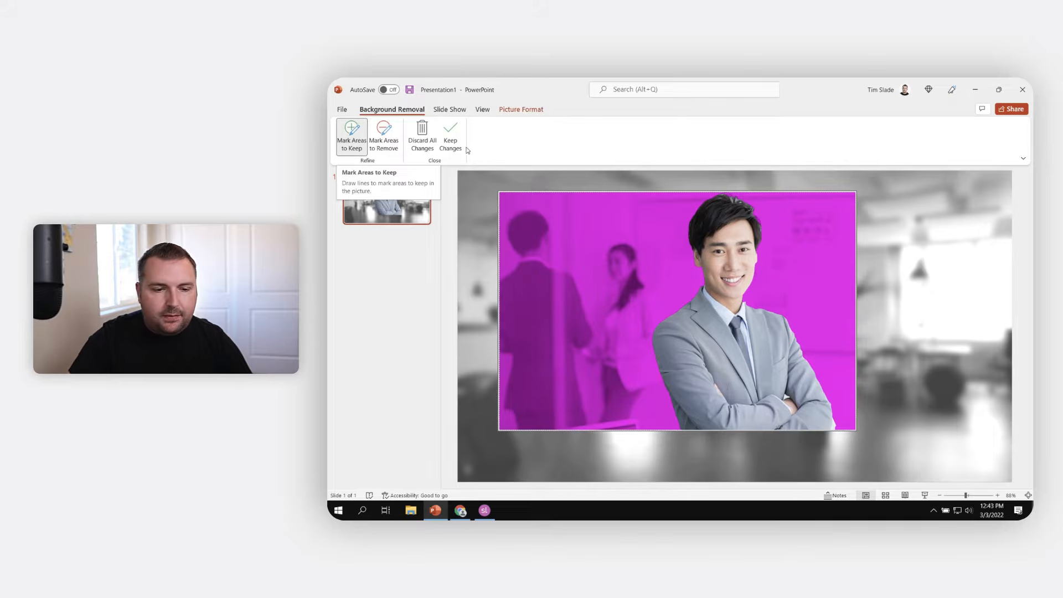
{"action": "left_click", "coordinate": [450, 141]}
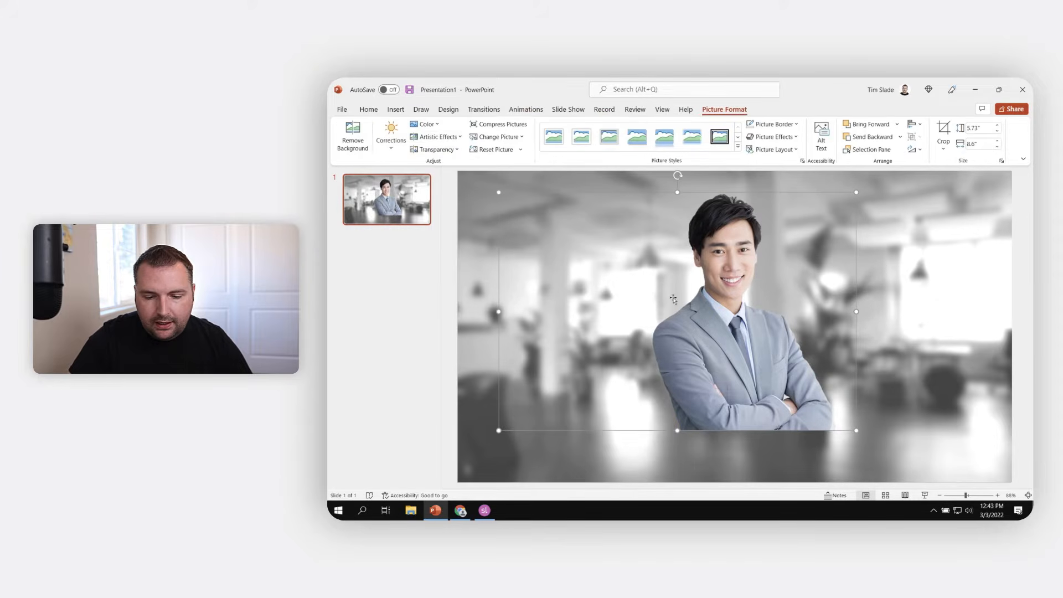
Step: Move the cut-out businessman toward the slide's right side and crop the empty areas on both sides to about 4.75" wide
{"action": "left_click_drag", "start_coordinate": [761, 360], "coordinate": [827, 361]}
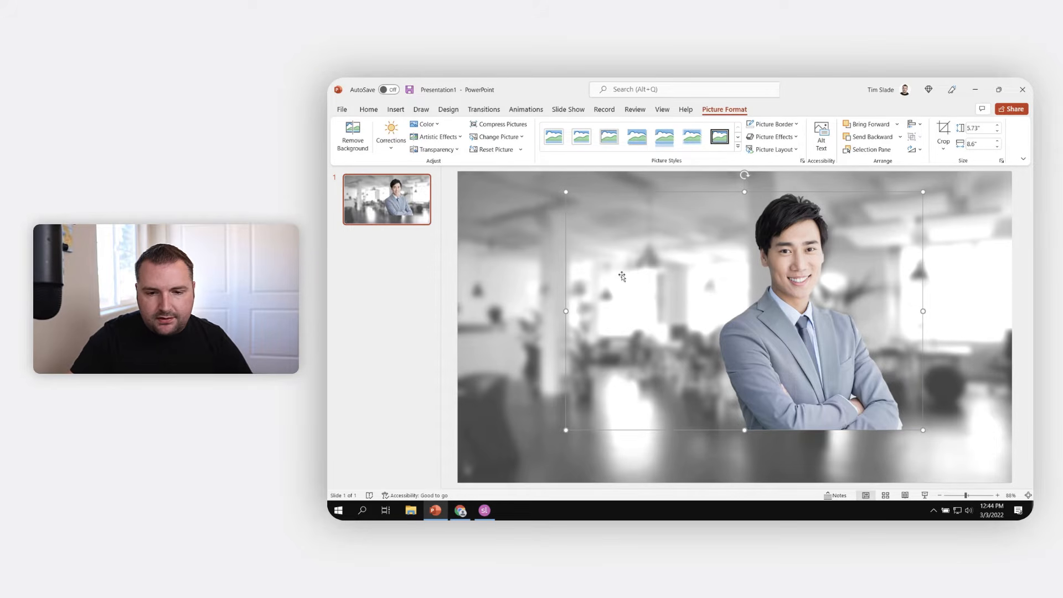
{"action": "left_click", "coordinate": [944, 144]}
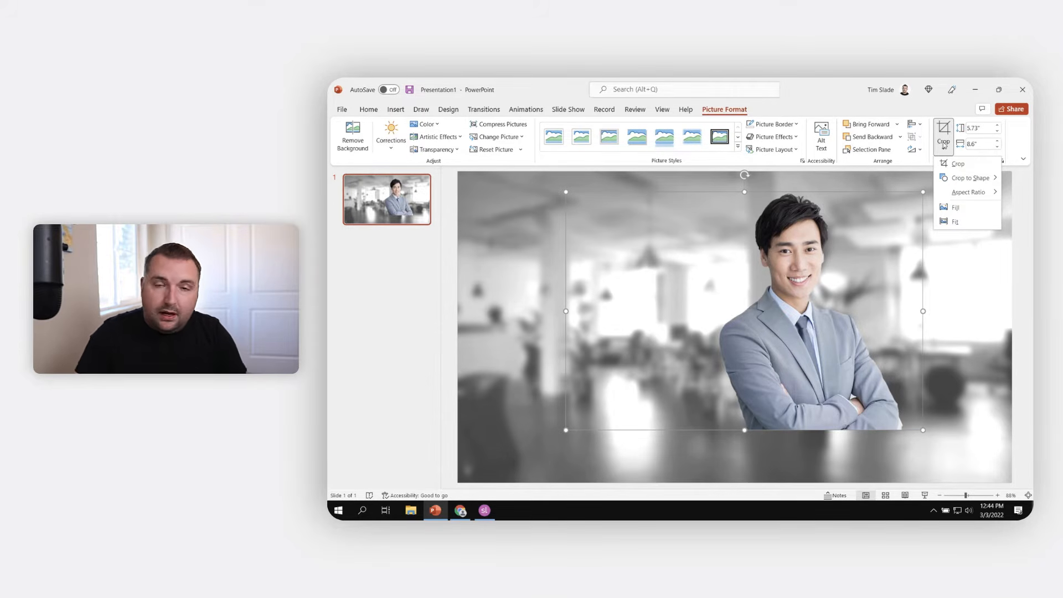
{"action": "mouse_move", "coordinate": [976, 194]}
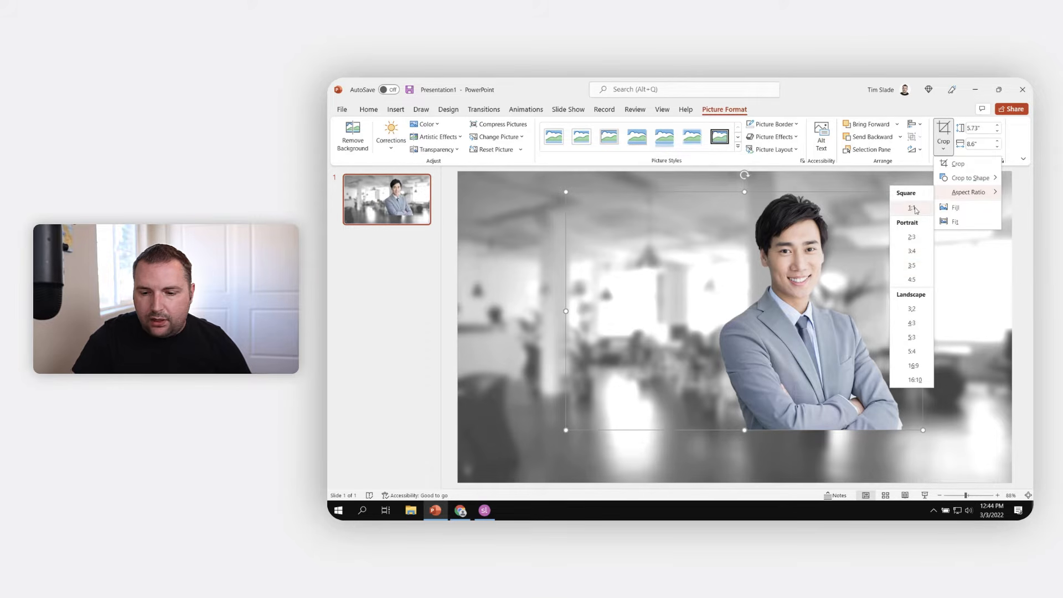
{"action": "left_click", "coordinate": [964, 168]}
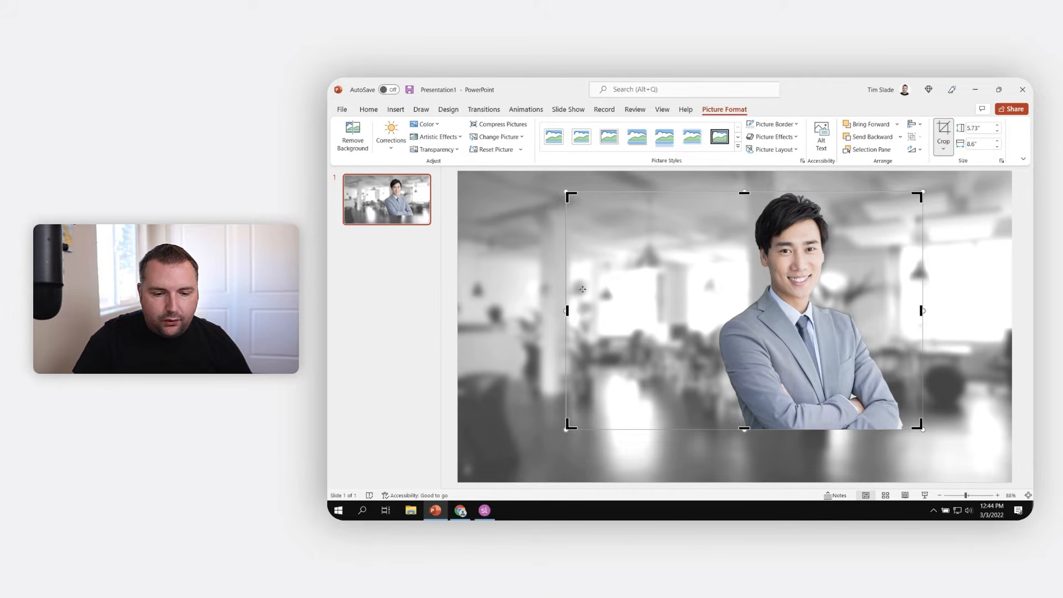
{"action": "left_click_drag", "start_coordinate": [567, 311], "coordinate": [707, 313]}
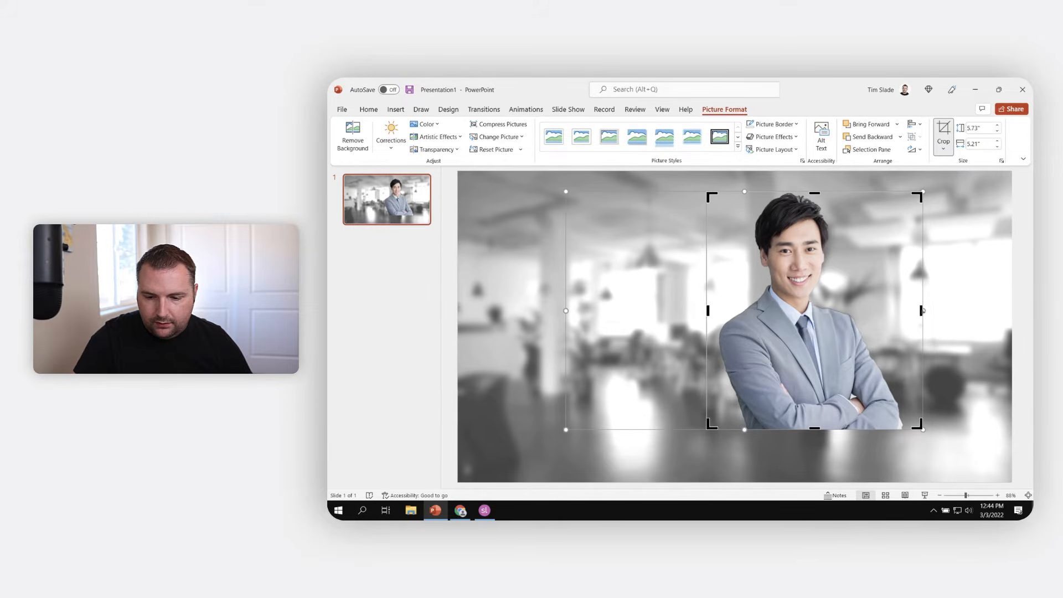
{"action": "left_click_drag", "start_coordinate": [922, 310], "coordinate": [903, 311]}
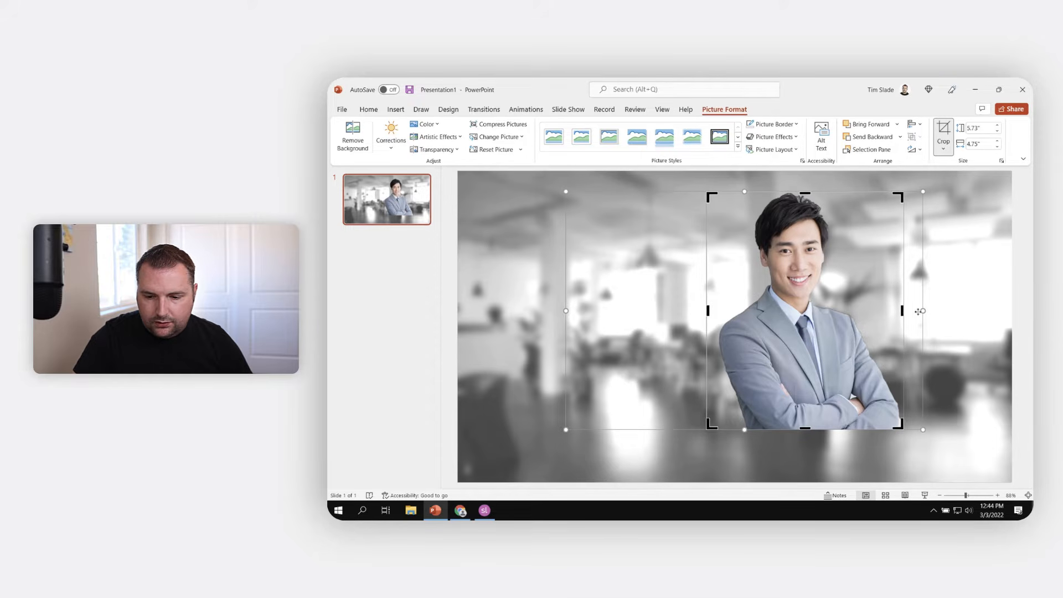
{"action": "left_click", "coordinate": [1019, 301]}
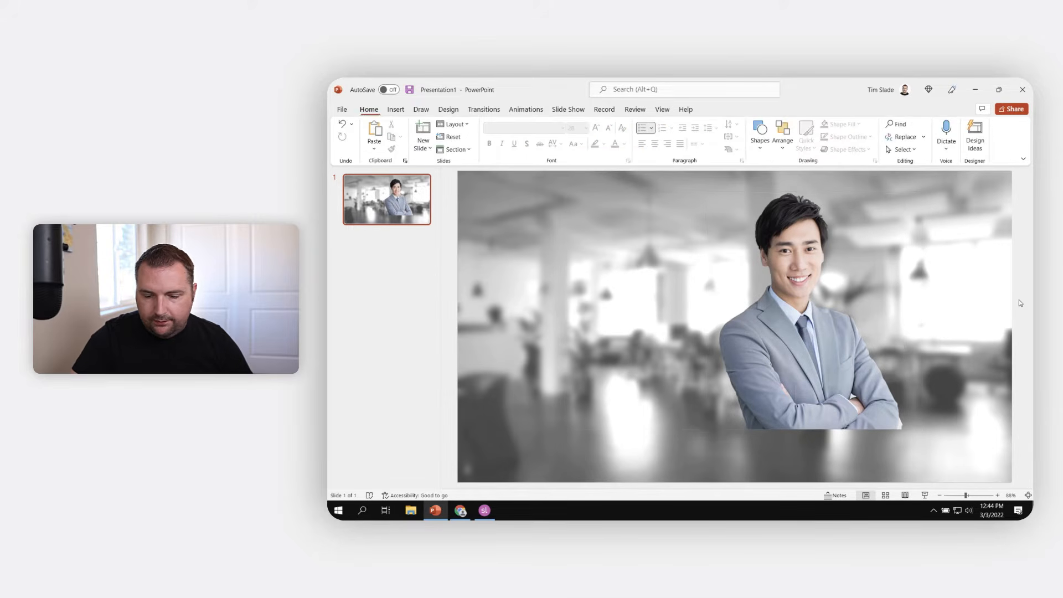
Step: Move the businessman to the slide's lower left and enlarge him proportionally to about 7.08" high by 5.87" wide
{"action": "left_click", "coordinate": [813, 314]}
{"action": "left_click_drag", "start_coordinate": [814, 314], "coordinate": [599, 364]}
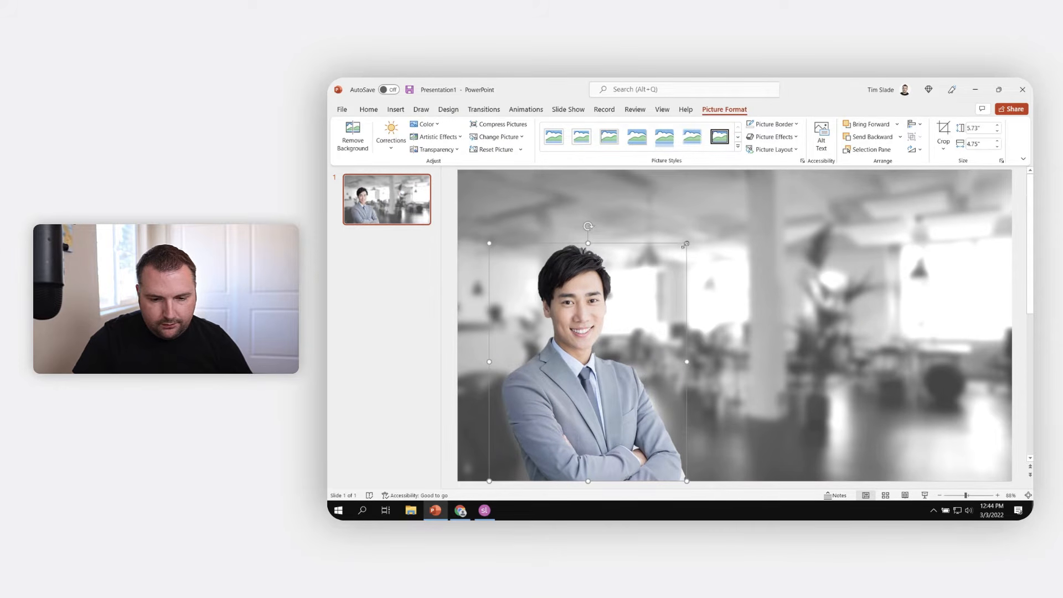
{"action": "left_click_drag", "start_coordinate": [685, 245], "coordinate": [731, 212]}
{"action": "left_click_drag", "start_coordinate": [608, 334], "coordinate": [601, 348]}
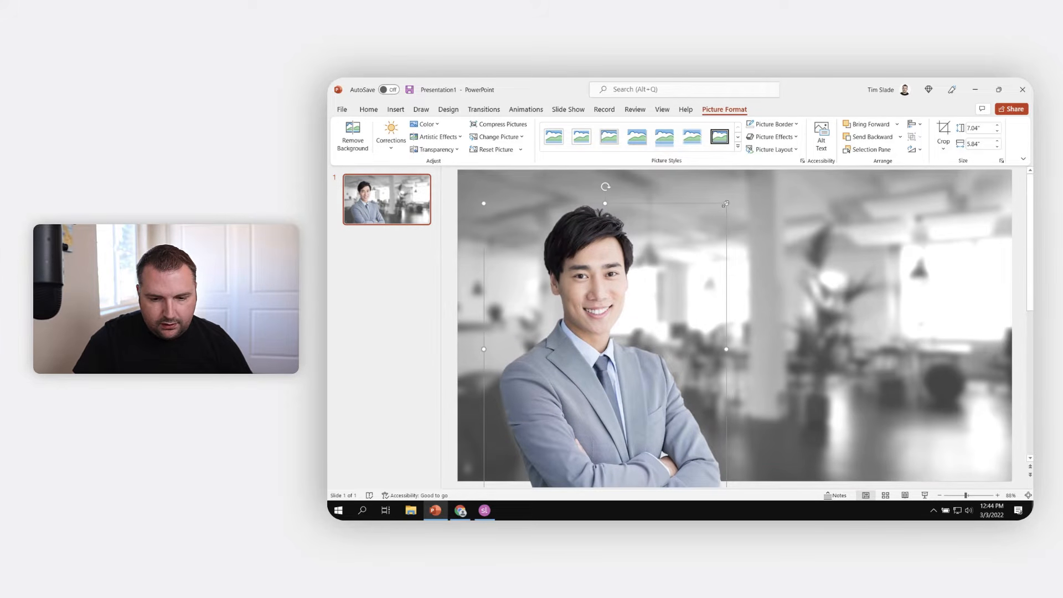
{"action": "left_click_drag", "start_coordinate": [726, 204], "coordinate": [727, 201]}
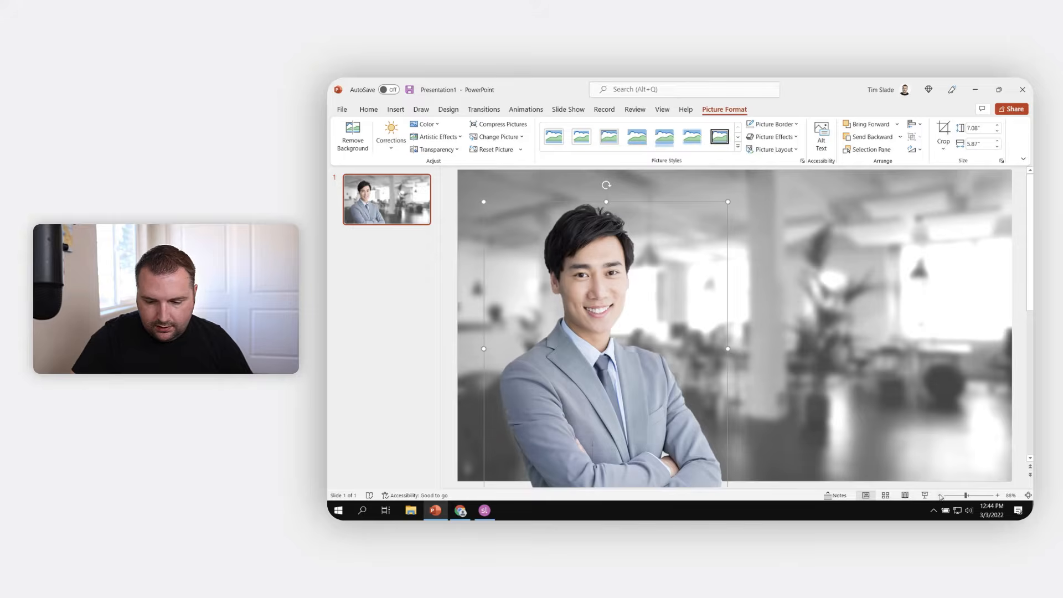
Step: Crop the part of the businessman photo hanging below the slide, leaving it about 6.73" high and flush with the slide's lower edge
{"action": "left_click", "coordinate": [940, 495]}
{"action": "left_click", "coordinate": [939, 495]}
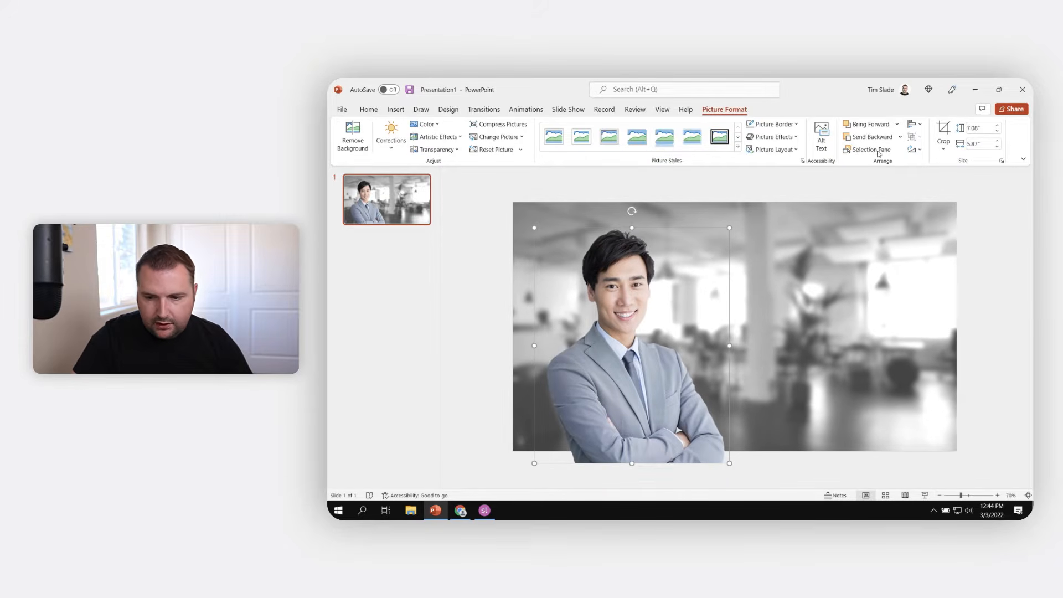
{"action": "left_click", "coordinate": [941, 131]}
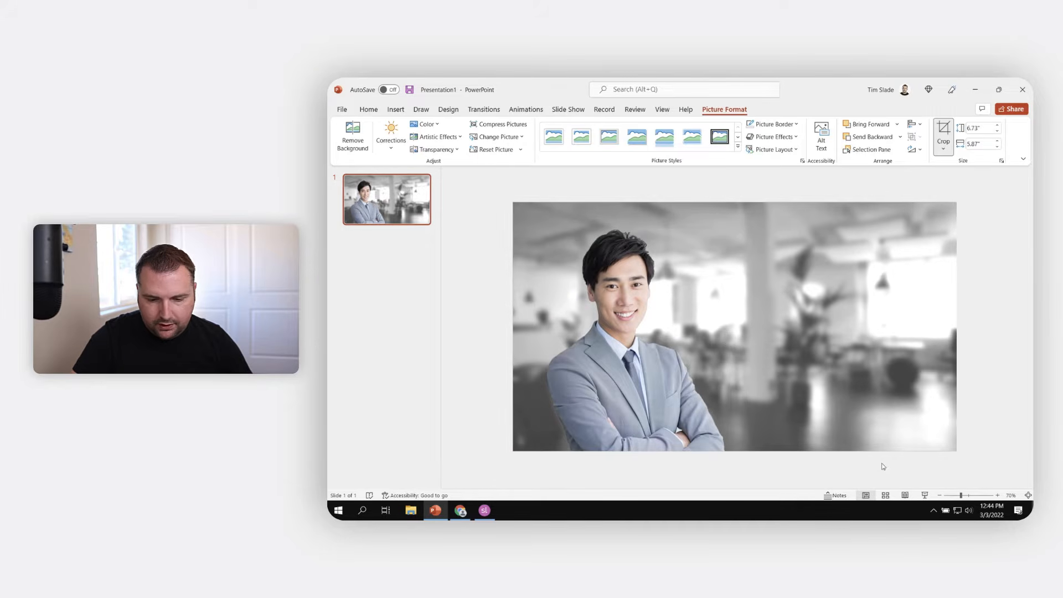
{"action": "left_click", "coordinate": [884, 467]}
{"action": "left_click", "coordinate": [599, 380]}
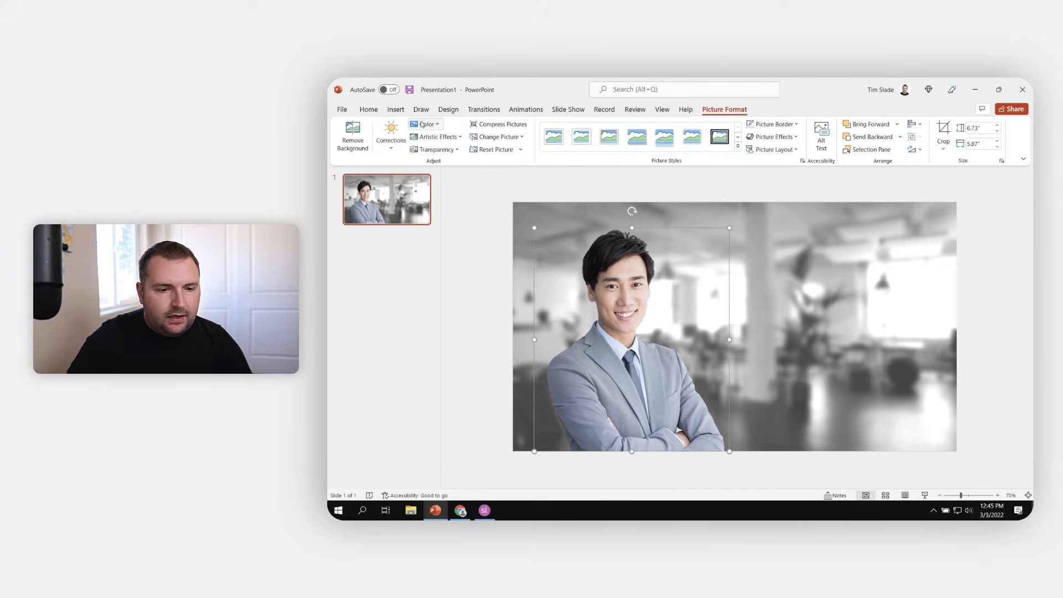
Step: Insert the stock Cutout People picture of the woman in a red dress with her thumbs down
{"action": "left_click", "coordinate": [402, 110]}
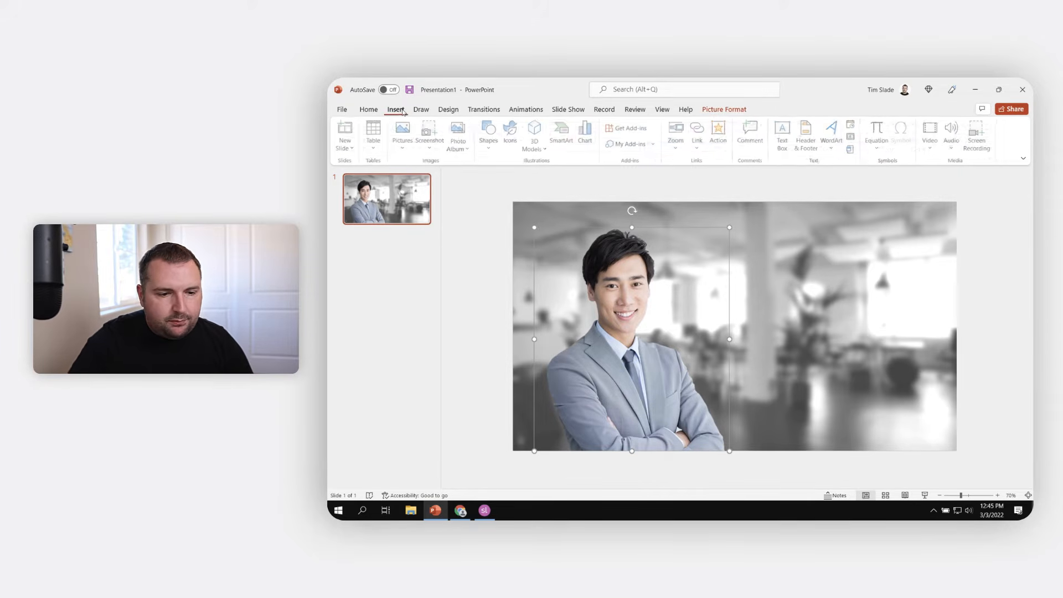
{"action": "left_click", "coordinate": [407, 143]}
{"action": "left_click", "coordinate": [429, 193]}
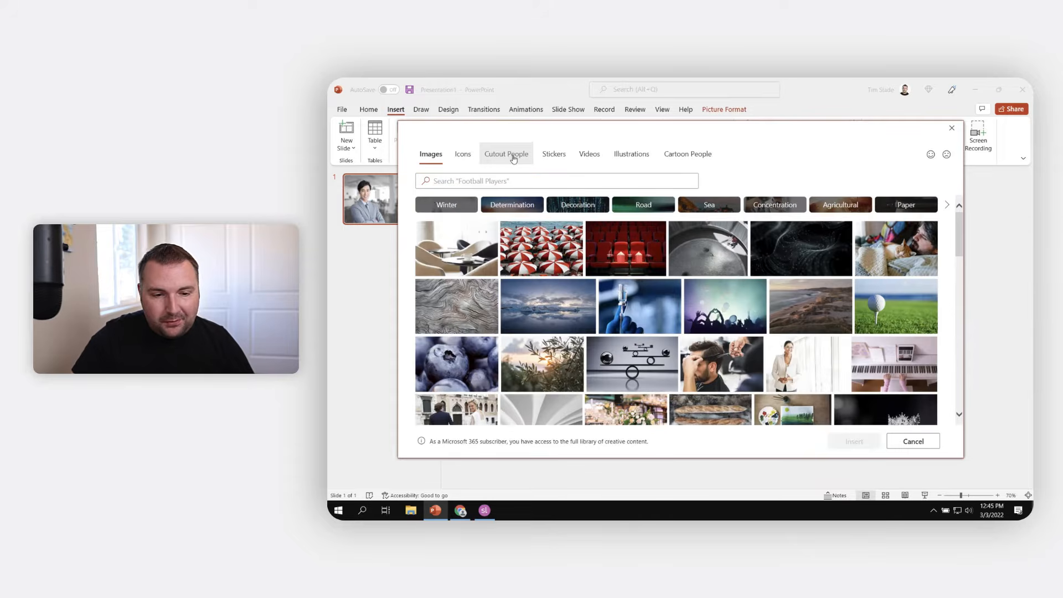
{"action": "left_click", "coordinate": [513, 158]}
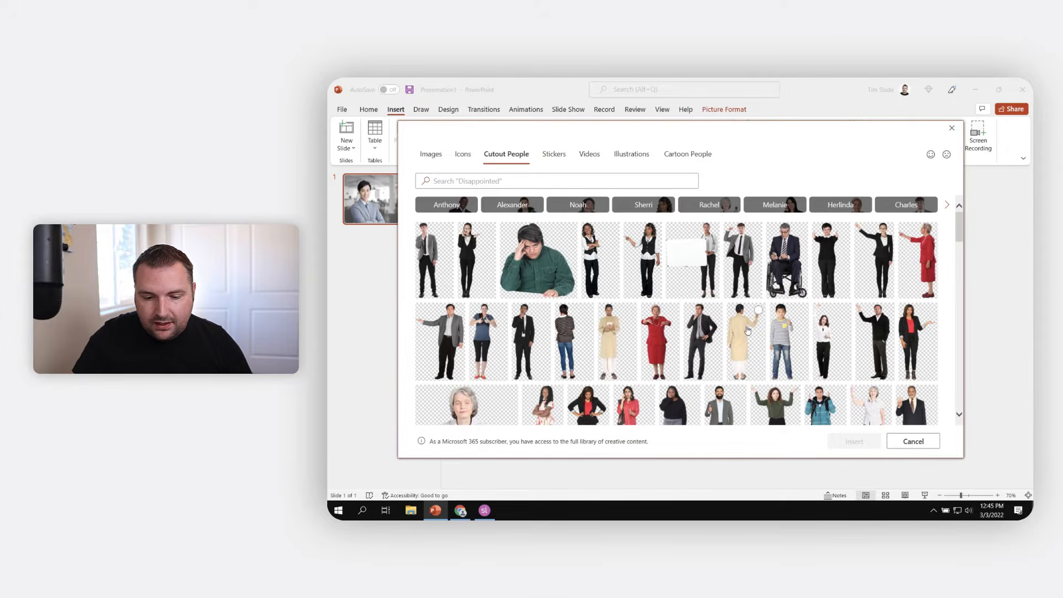
{"action": "left_click", "coordinate": [652, 327]}
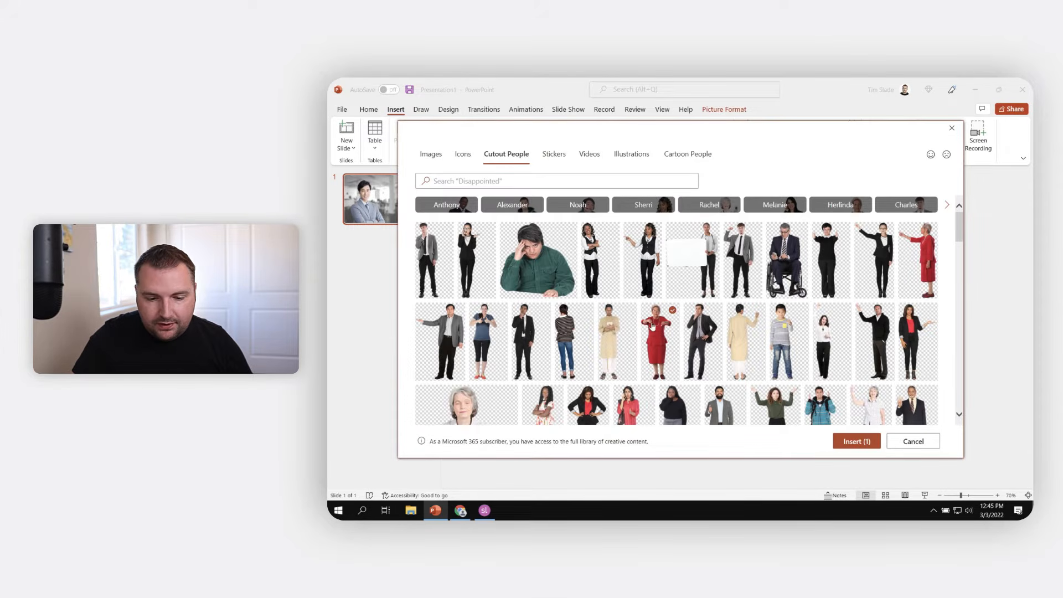
{"action": "left_click", "coordinate": [853, 442]}
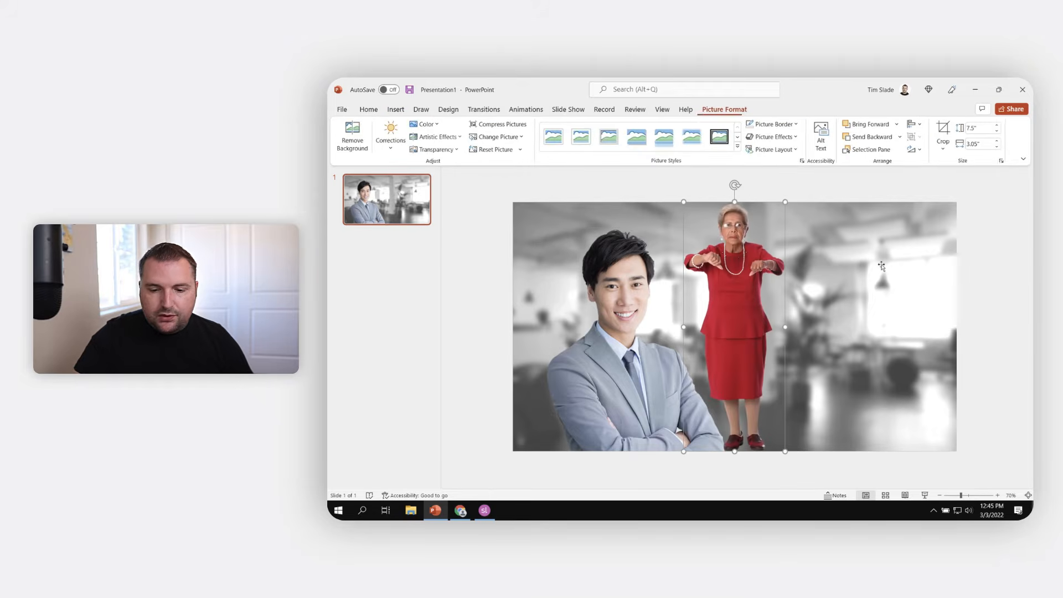
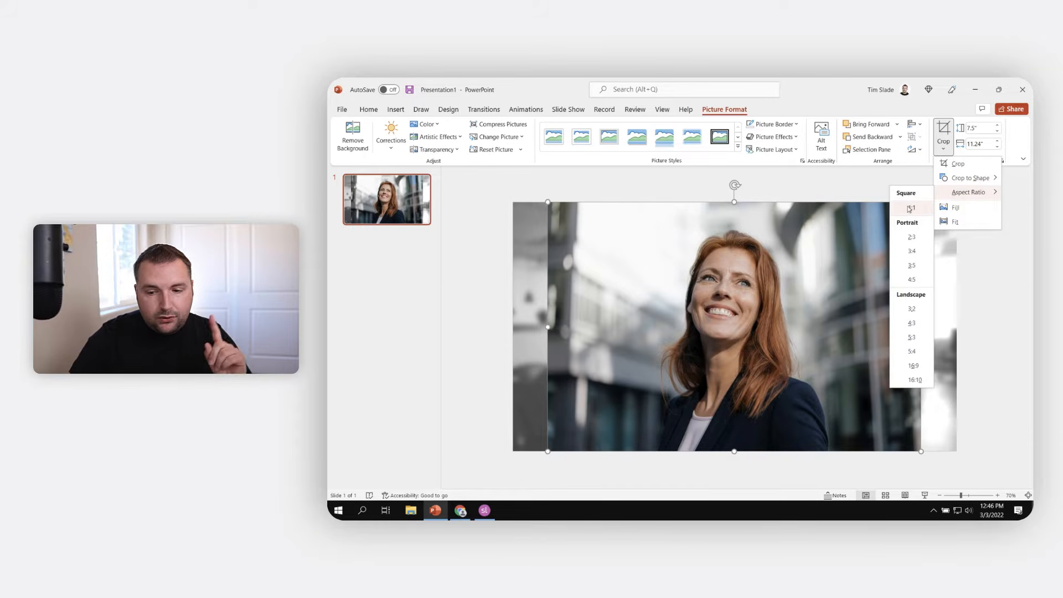
Step: Crop the red-haired woman's photo to a 1:1 aspect ratio, enlarging and repositioning it within the frame so her face fills the square
{"action": "key", "text": "Escape"}
{"action": "key", "text": "Escape"}
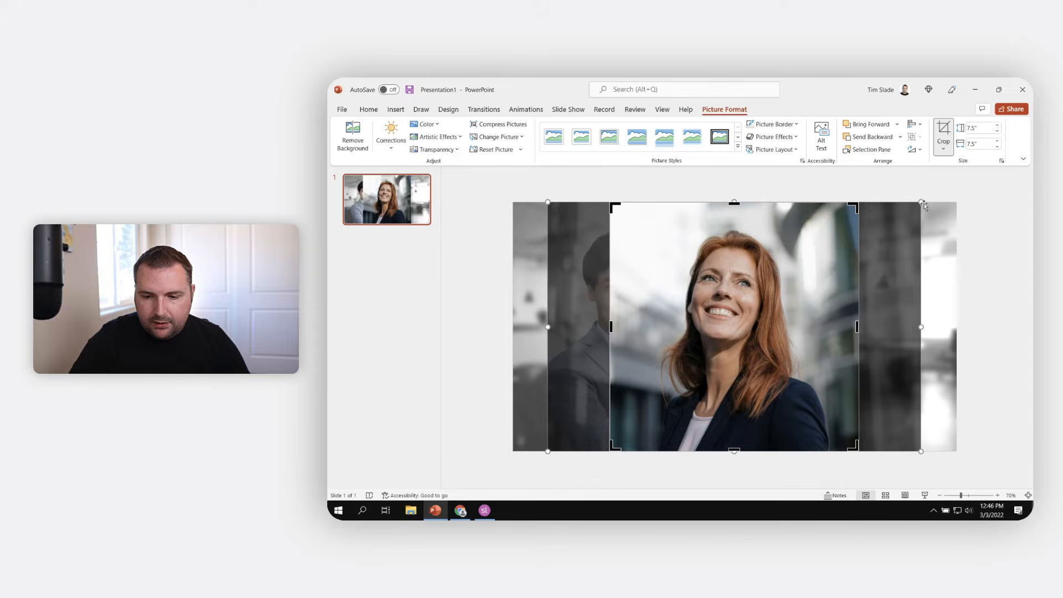
{"action": "left_click_drag", "start_coordinate": [922, 202], "coordinate": [998, 152]}
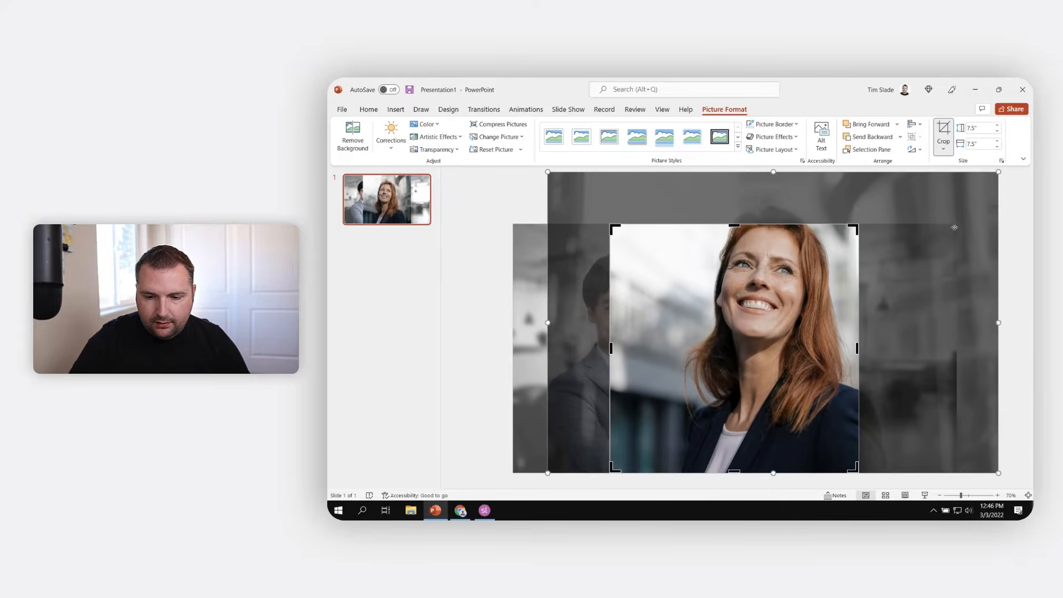
{"action": "left_click_drag", "start_coordinate": [951, 231], "coordinate": [882, 283]}
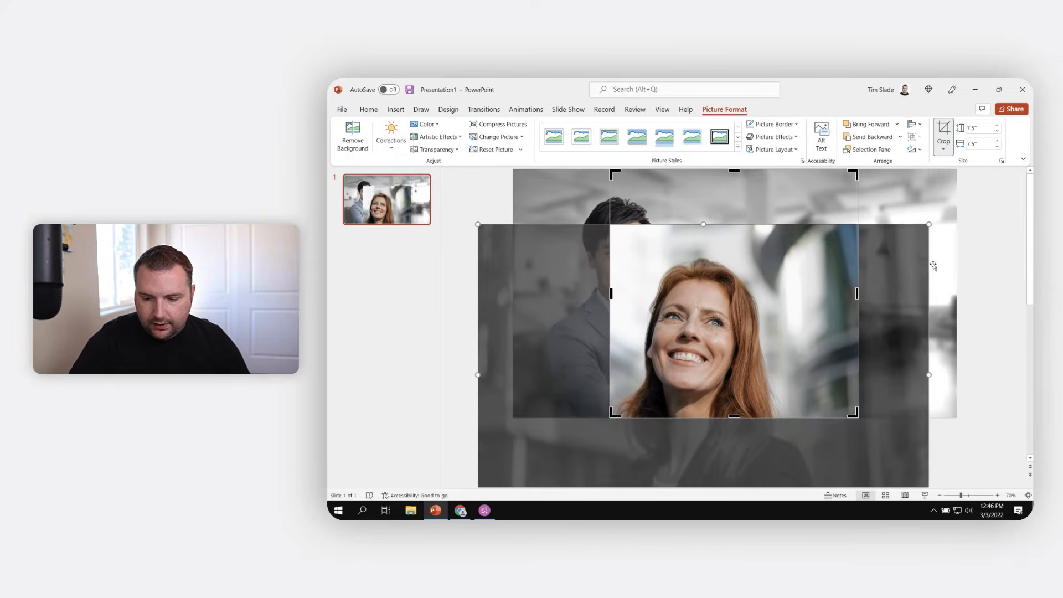
{"action": "left_click", "coordinate": [948, 489]}
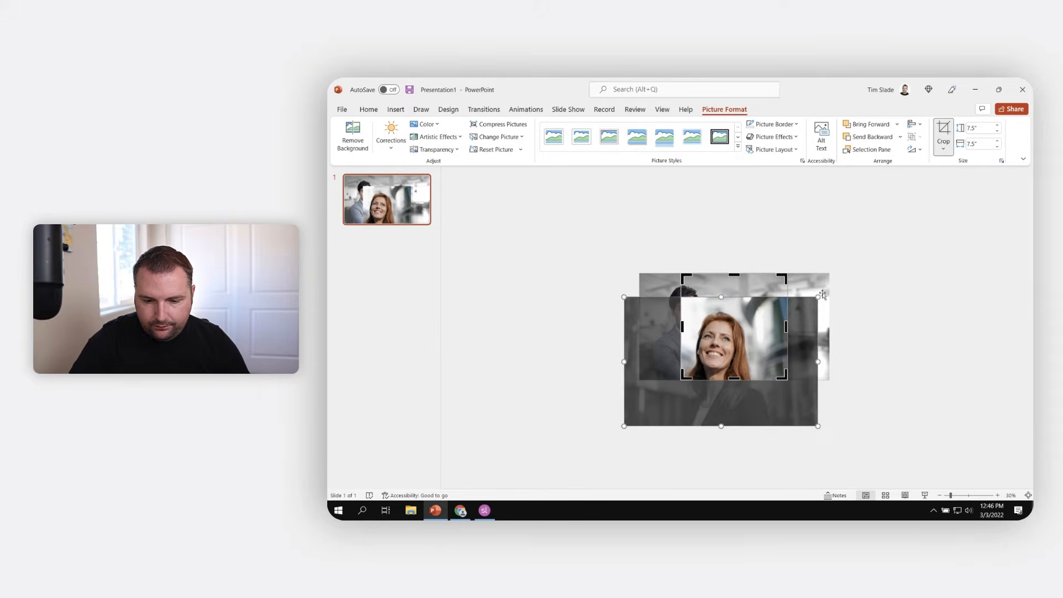
{"action": "left_click_drag", "start_coordinate": [818, 296], "coordinate": [843, 331]}
{"action": "mouse_move", "coordinate": [878, 256]}
{"action": "left_mouse_down"}
{"action": "mouse_move", "coordinate": [883, 247]}
{"action": "mouse_move", "coordinate": [879, 256]}
{"action": "left_mouse_up"}
{"action": "left_click_drag", "start_coordinate": [861, 301], "coordinate": [861, 304]}
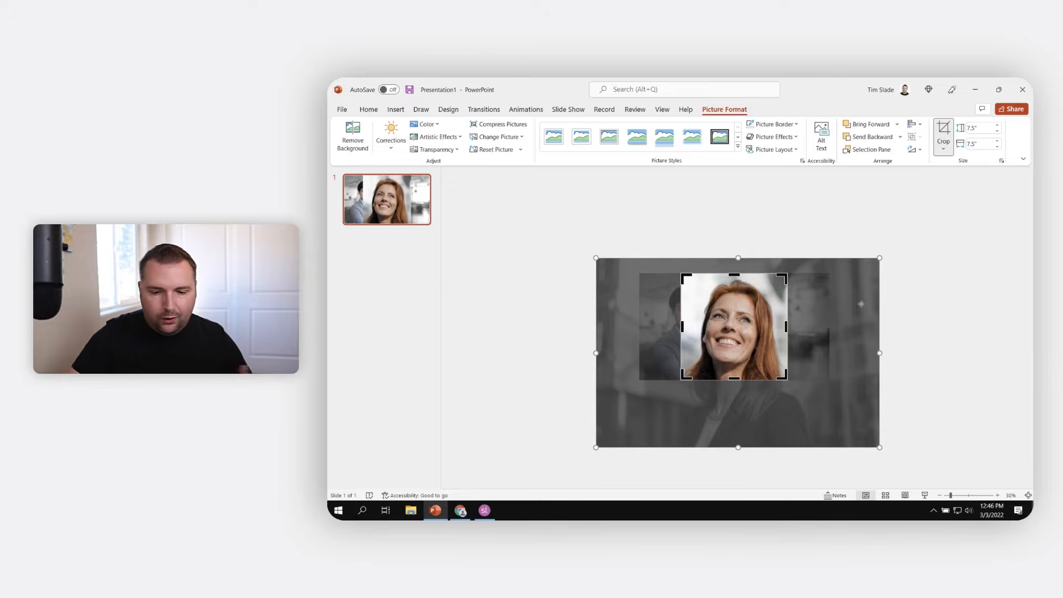
{"action": "left_click", "coordinate": [929, 322]}
Step: Scale the square photo of the red-haired woman down proportionally to about 4.72" by 4.72"
{"action": "left_click", "coordinate": [786, 299]}
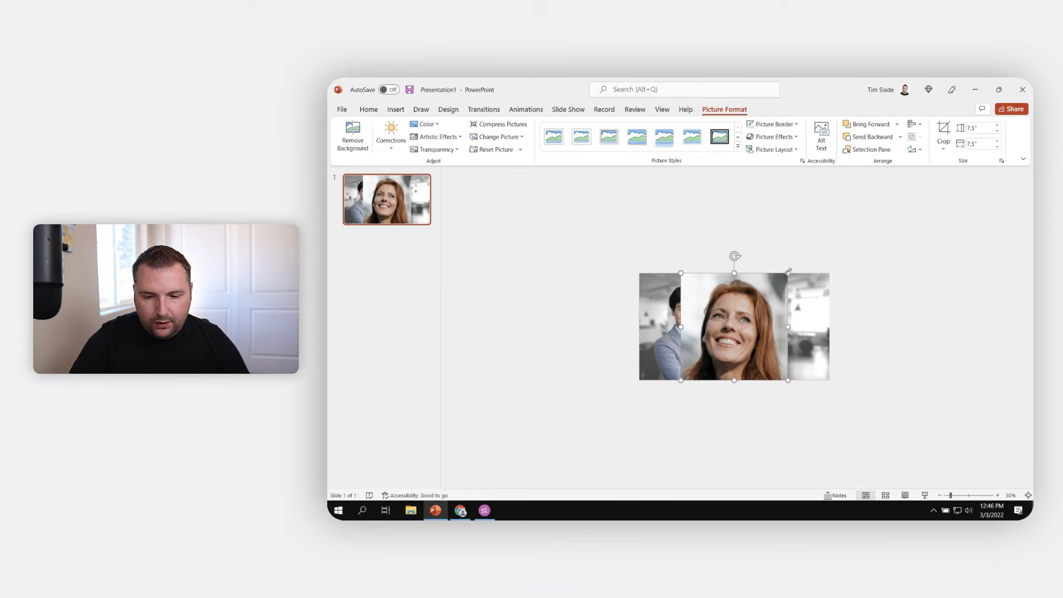
{"action": "left_click_drag", "start_coordinate": [788, 273], "coordinate": [717, 328]}
{"action": "scroll", "coordinate": [620, 340], "scroll_direction": "up", "scroll_amount": 4, "text": "ctrl"}
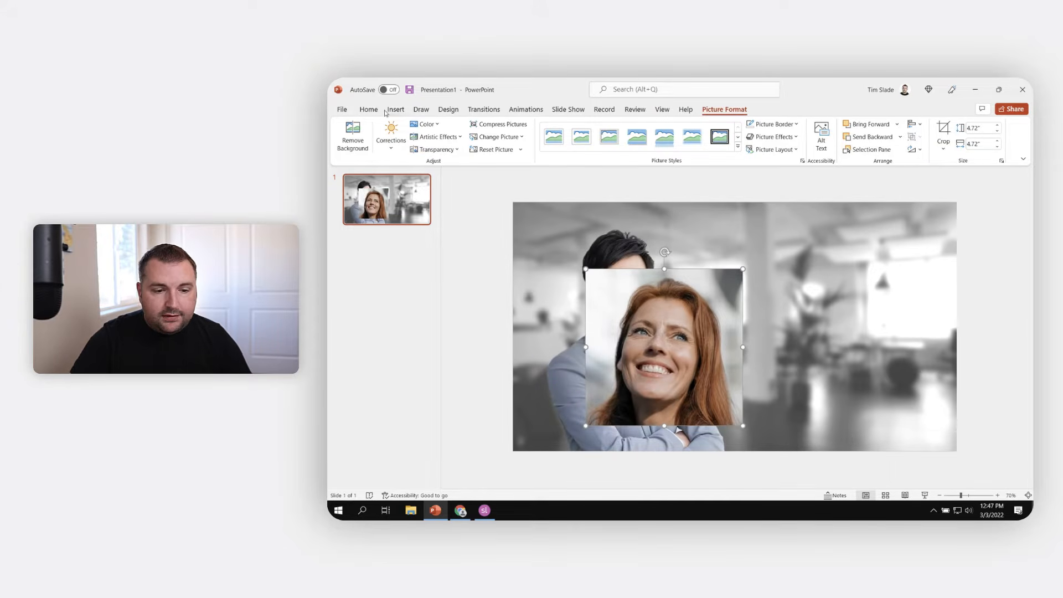
Step: Draw a circle about 4.26" in diameter on the slide to the right of the woman's photo
{"action": "left_click", "coordinate": [395, 110]}
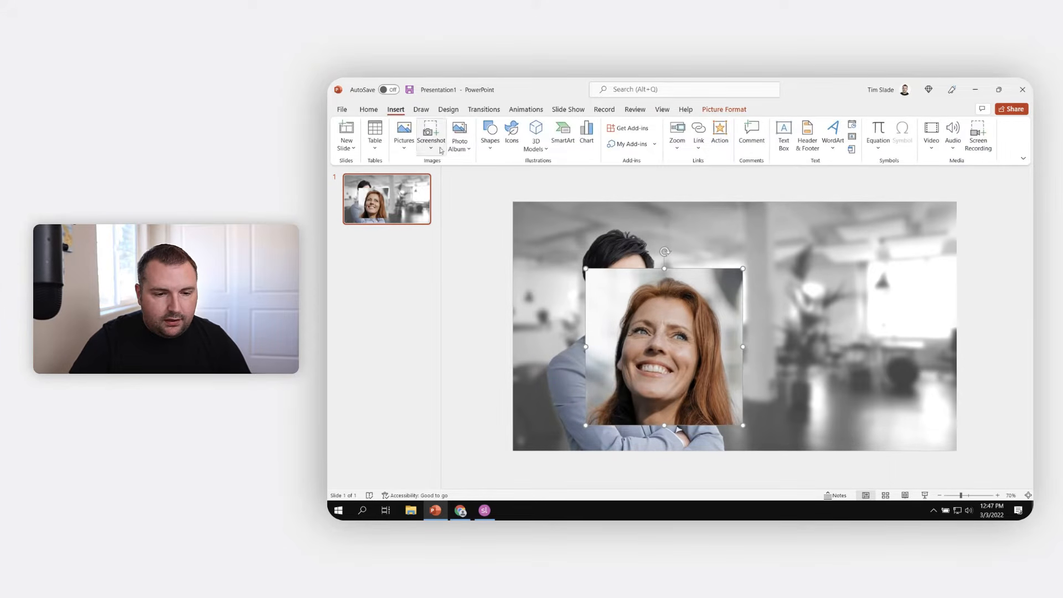
{"action": "left_click", "coordinate": [490, 134]}
{"action": "left_click", "coordinate": [533, 176]}
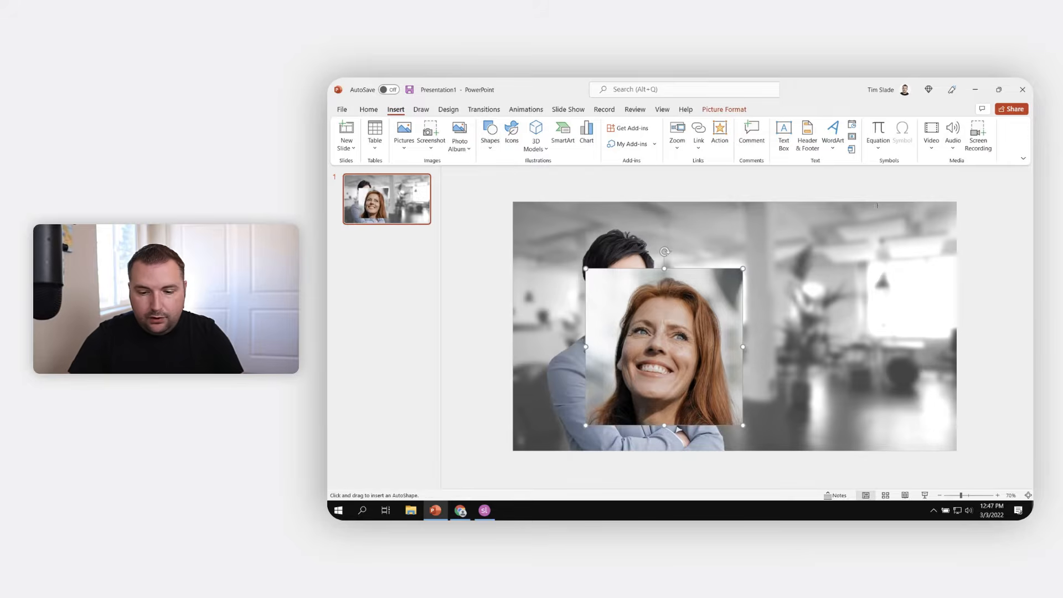
{"action": "left_click_drag", "start_coordinate": [930, 244], "coordinate": [789, 385]}
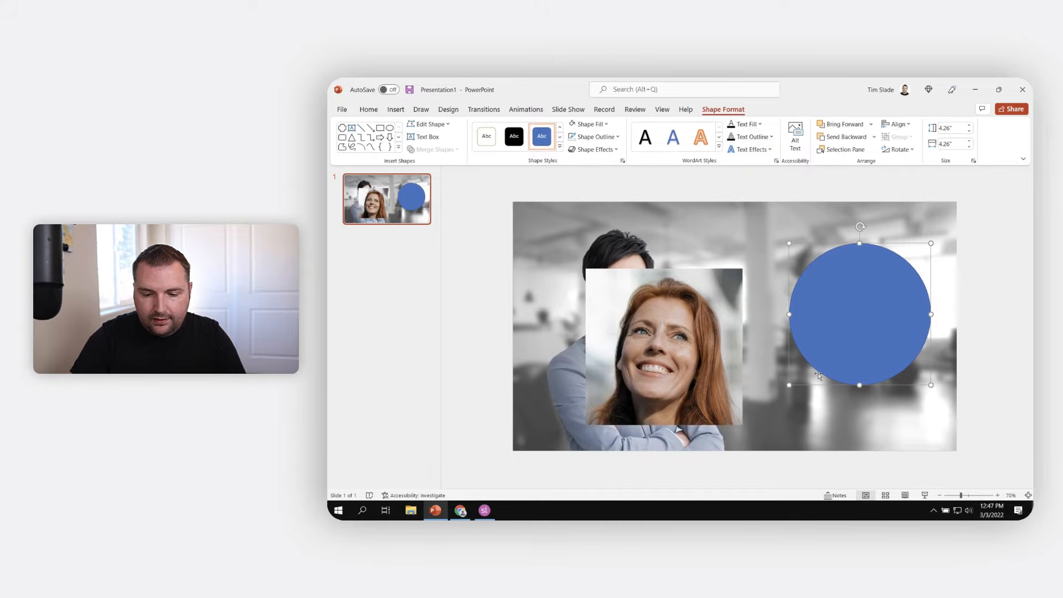
Step: Crop the red-haired woman's square photo to the Oval shape and move it slightly up and right, between the businessman and the blue circle
{"action": "left_click", "coordinate": [674, 364]}
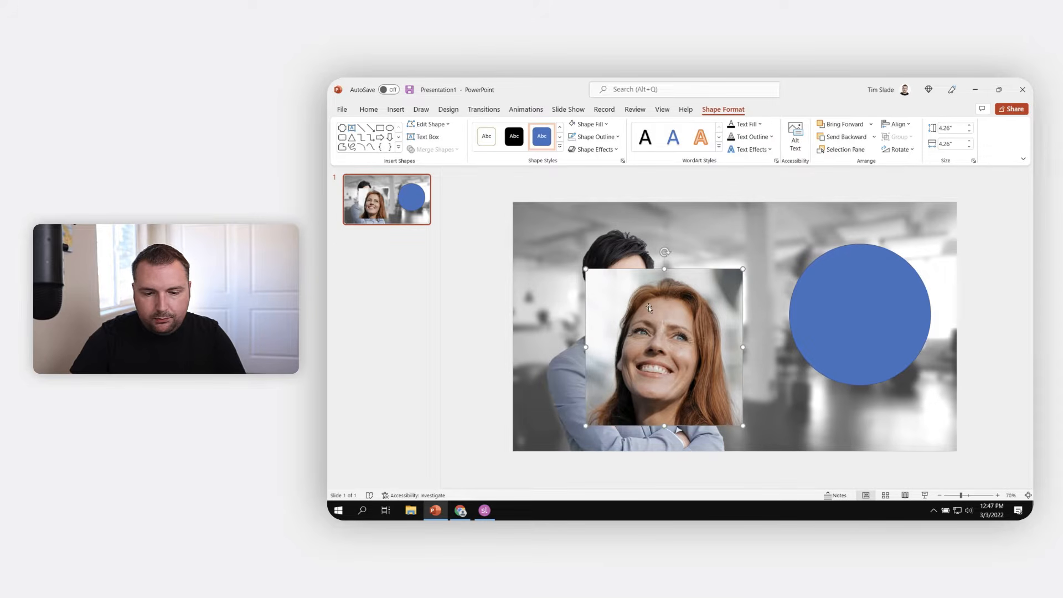
{"action": "key", "text": "Escape"}
{"action": "left_click", "coordinate": [689, 311]}
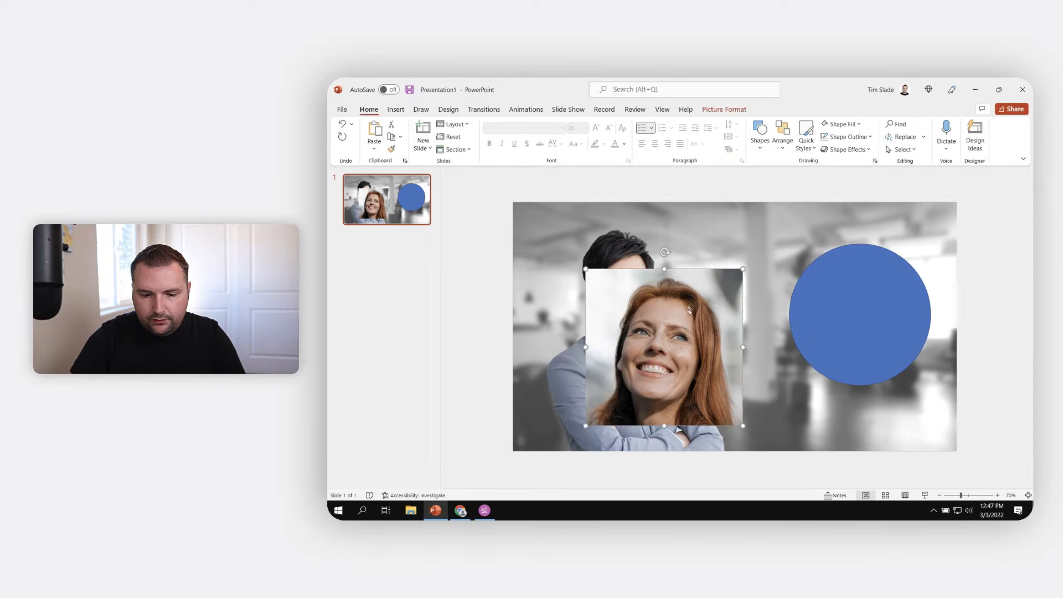
{"action": "left_click", "coordinate": [721, 110]}
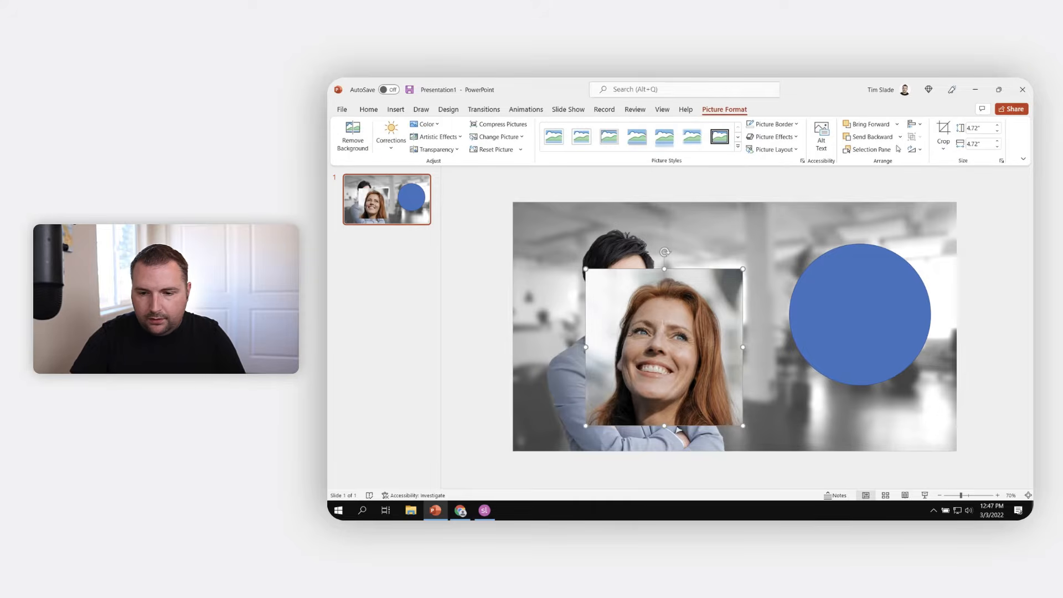
{"action": "left_click", "coordinate": [943, 142]}
{"action": "mouse_move", "coordinate": [956, 180]}
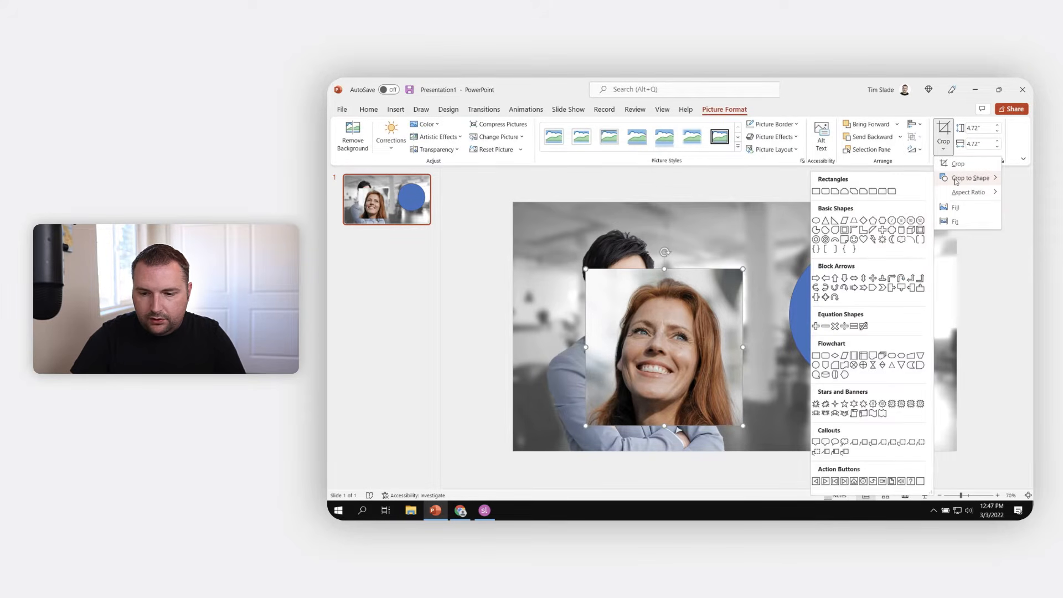
{"action": "left_click", "coordinate": [816, 221]}
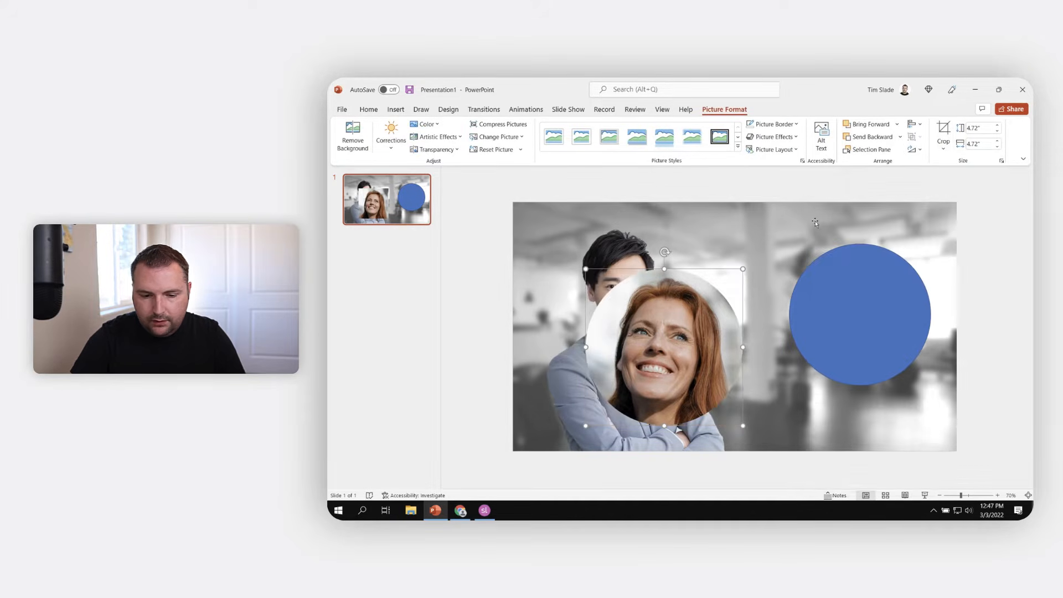
{"action": "left_click_drag", "start_coordinate": [649, 391], "coordinate": [696, 377]}
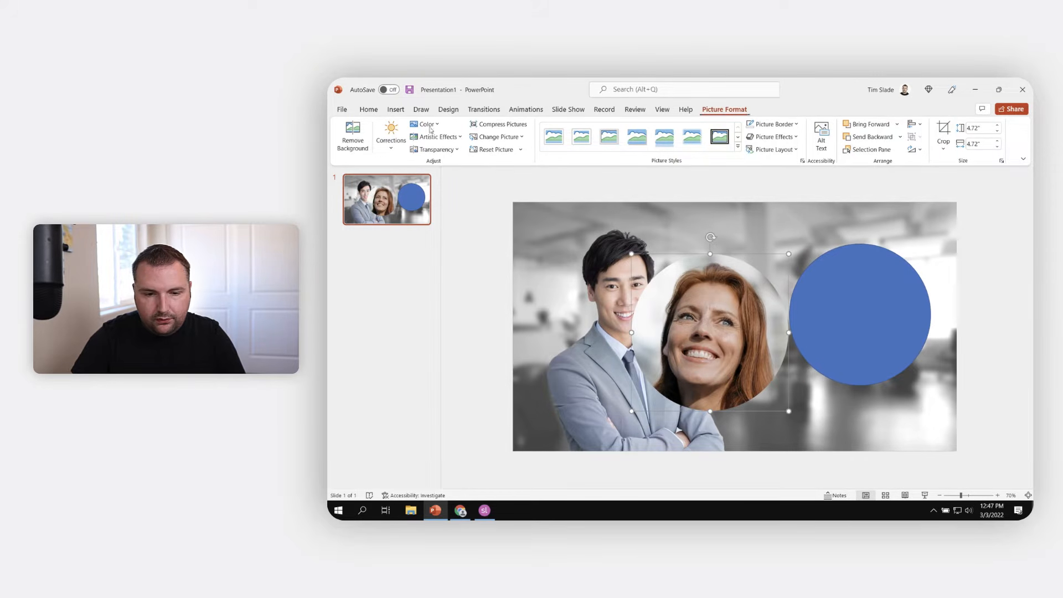
Step: Remove the background from the red-haired woman's circular photo, marking her eyes, hair and neck as areas to keep, and keep the changes
{"action": "left_click", "coordinate": [352, 134]}
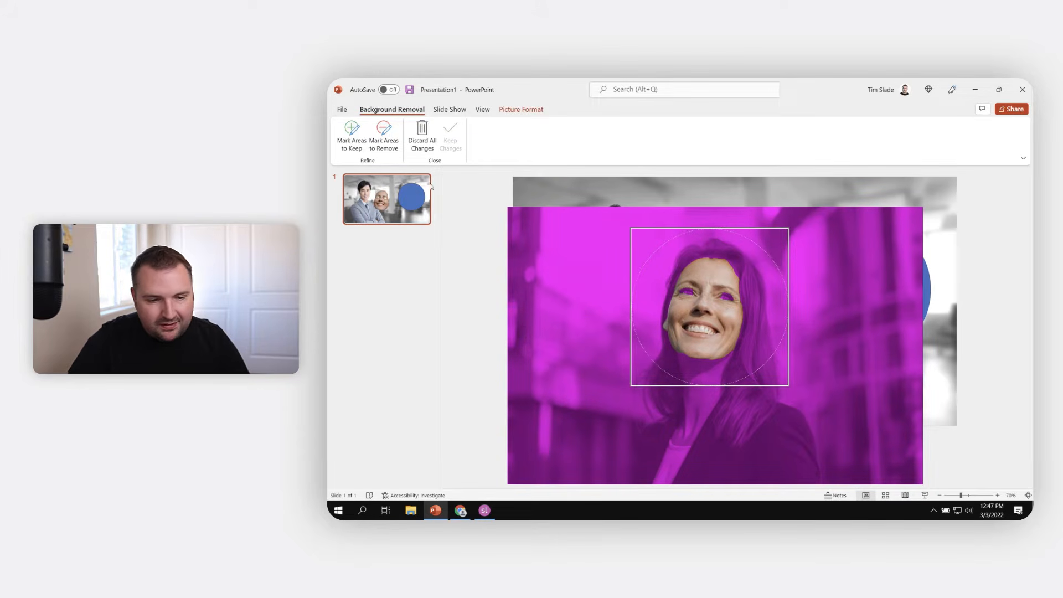
{"action": "left_click", "coordinate": [343, 149]}
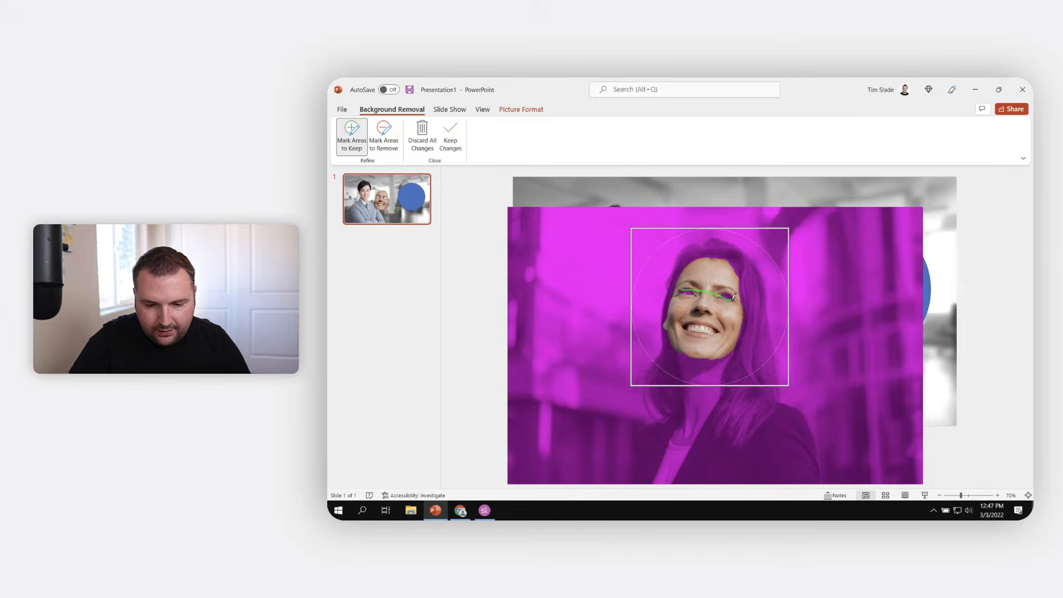
{"action": "left_click_drag", "start_coordinate": [734, 296], "coordinate": [734, 297]}
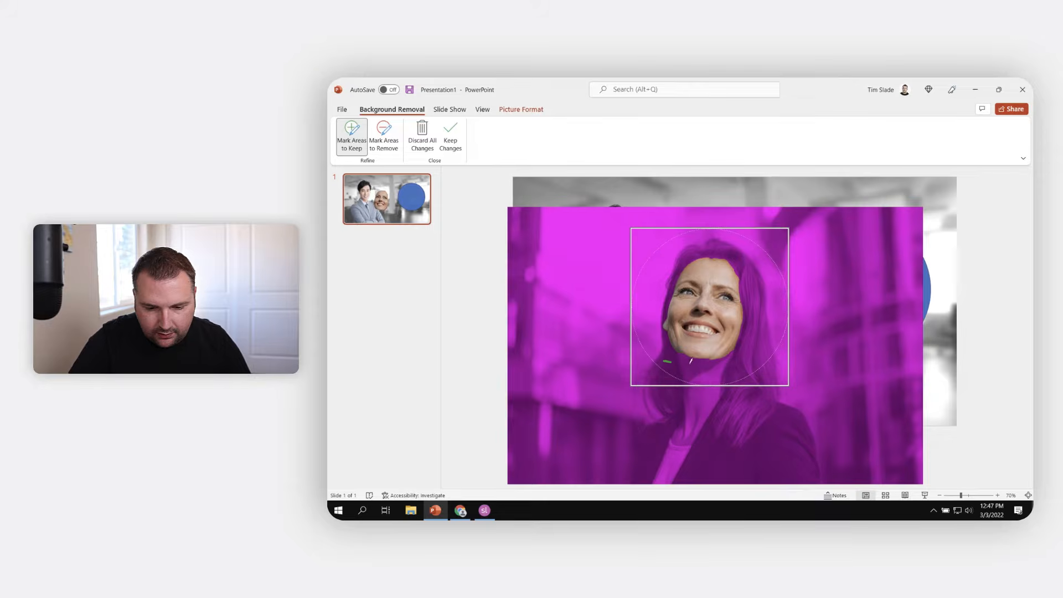
{"action": "mouse_move", "coordinate": [691, 361]}
{"action": "left_mouse_down"}
{"action": "mouse_move", "coordinate": [747, 346]}
{"action": "mouse_move", "coordinate": [758, 310]}
{"action": "mouse_move", "coordinate": [725, 252]}
{"action": "mouse_move", "coordinate": [683, 262]}
{"action": "mouse_move", "coordinate": [667, 326]}
{"action": "left_mouse_up"}
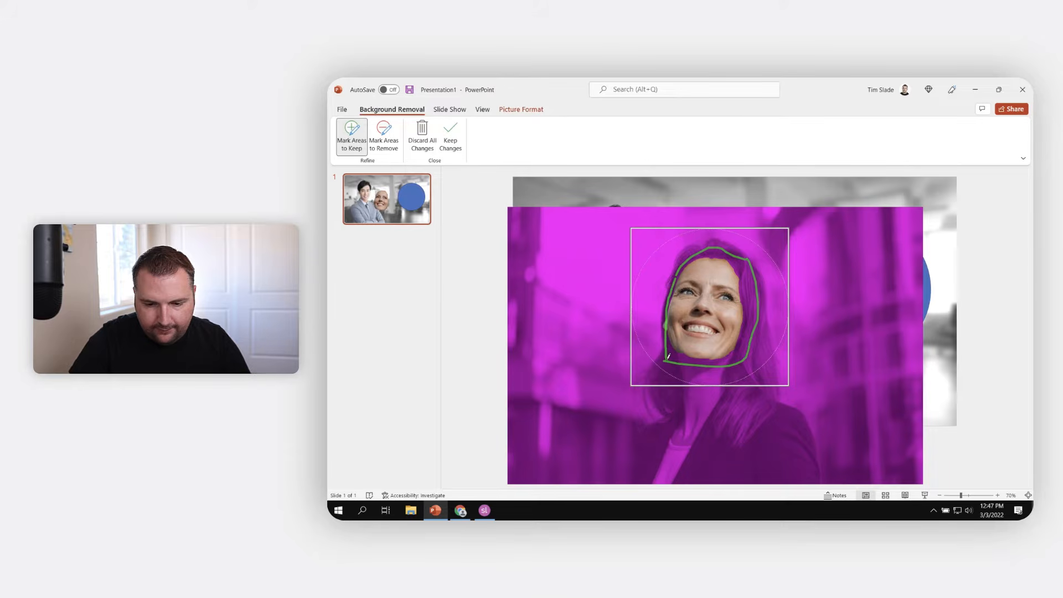
{"action": "left_click_drag", "start_coordinate": [668, 357], "coordinate": [666, 359]}
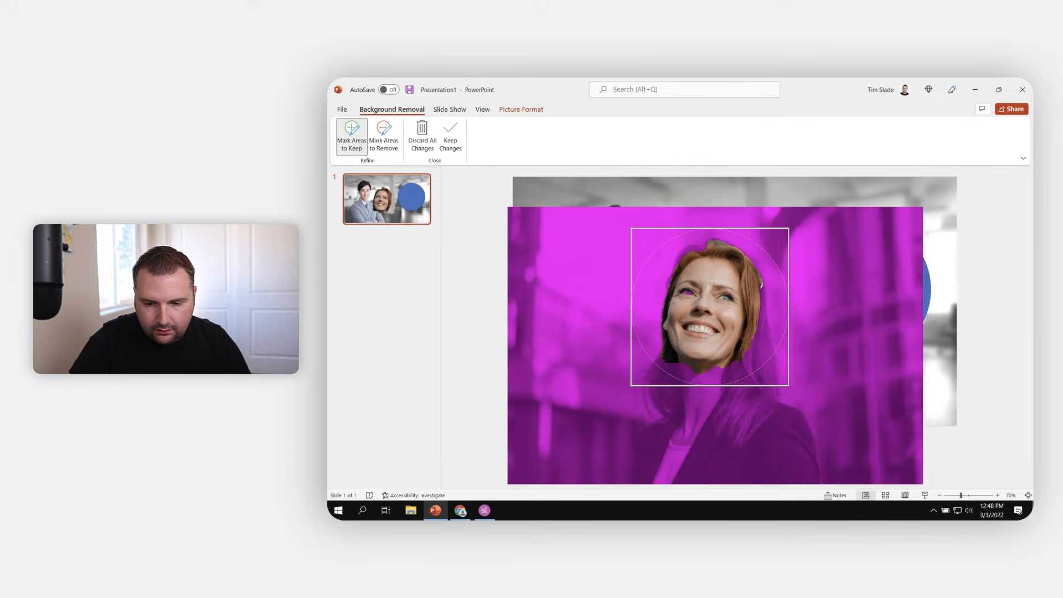
{"action": "left_click_drag", "start_coordinate": [762, 313], "coordinate": [760, 345]}
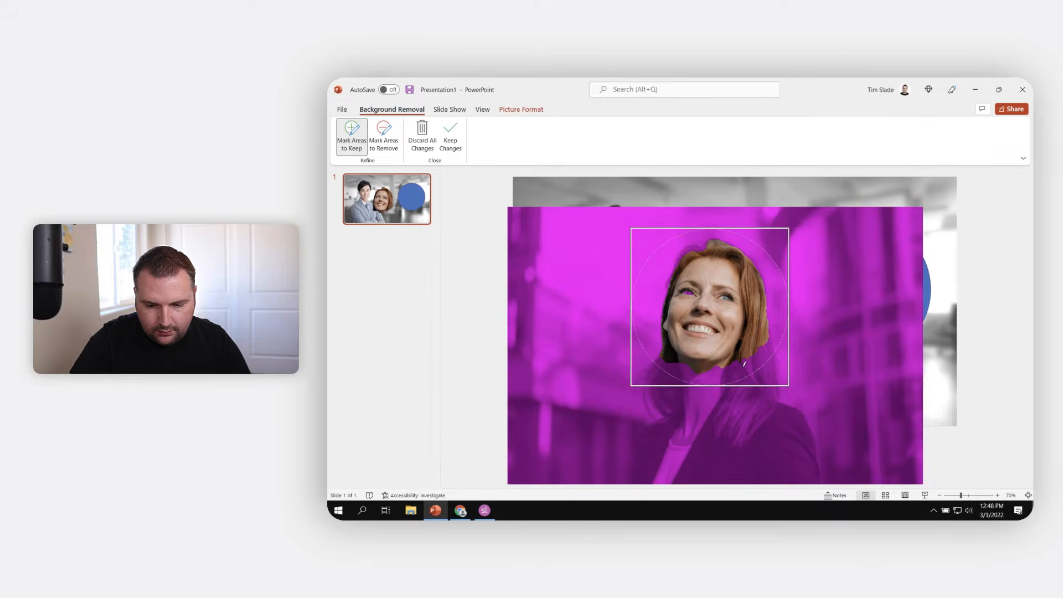
{"action": "mouse_move", "coordinate": [765, 347]}
{"action": "left_mouse_down"}
{"action": "mouse_move", "coordinate": [711, 376]}
{"action": "mouse_move", "coordinate": [663, 360]}
{"action": "left_mouse_up"}
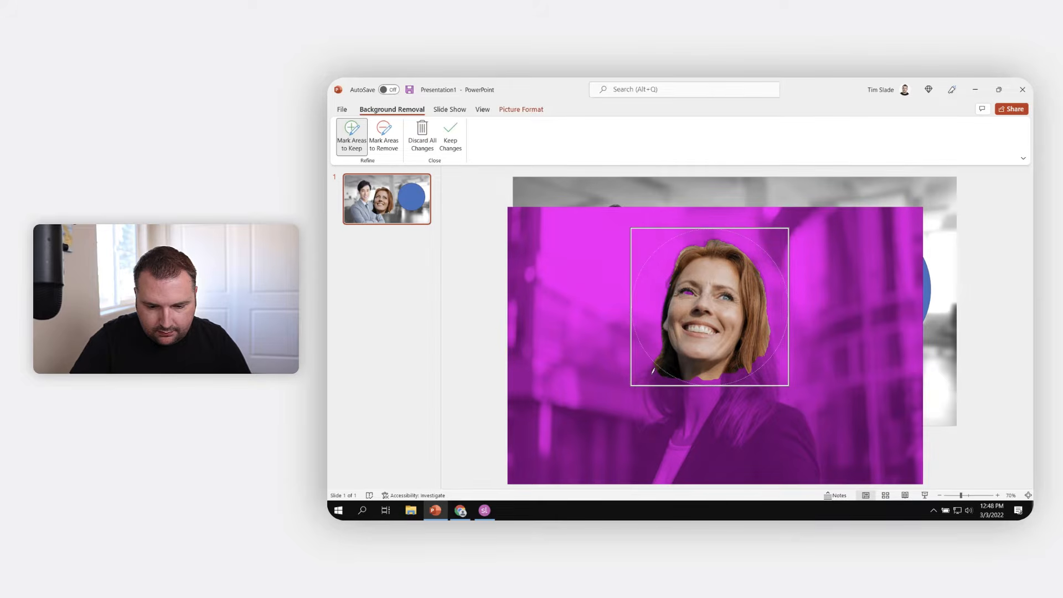
{"action": "mouse_move", "coordinate": [653, 371]}
{"action": "left_mouse_down"}
{"action": "mouse_move", "coordinate": [666, 404]}
{"action": "mouse_move", "coordinate": [726, 413]}
{"action": "mouse_move", "coordinate": [763, 351]}
{"action": "mouse_move", "coordinate": [742, 411]}
{"action": "mouse_move", "coordinate": [669, 382]}
{"action": "mouse_move", "coordinate": [713, 409]}
{"action": "mouse_move", "coordinate": [695, 399]}
{"action": "left_mouse_up"}
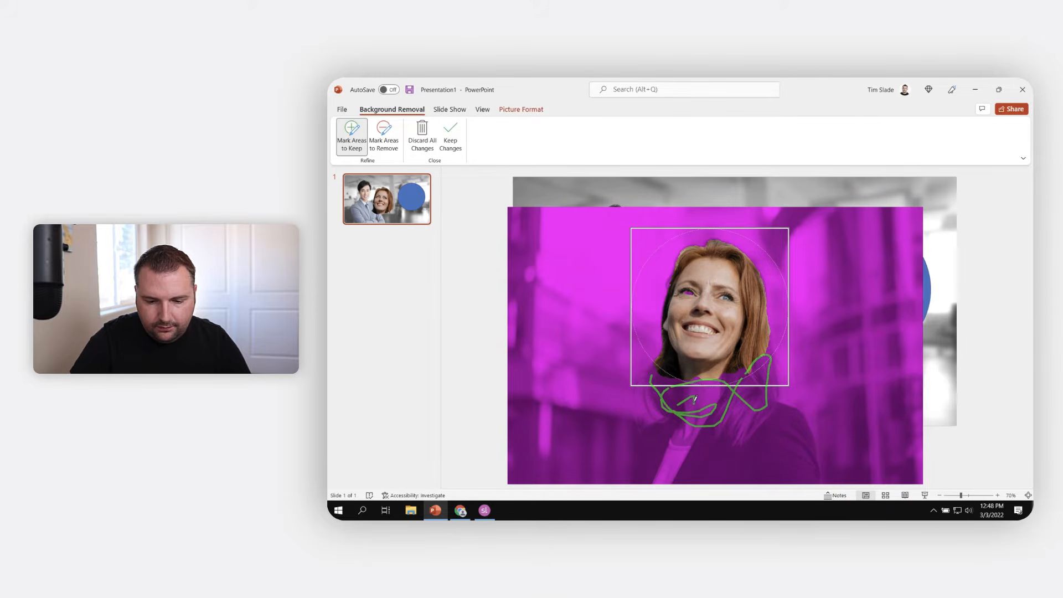
{"action": "left_click_drag", "start_coordinate": [696, 399], "coordinate": [695, 399]}
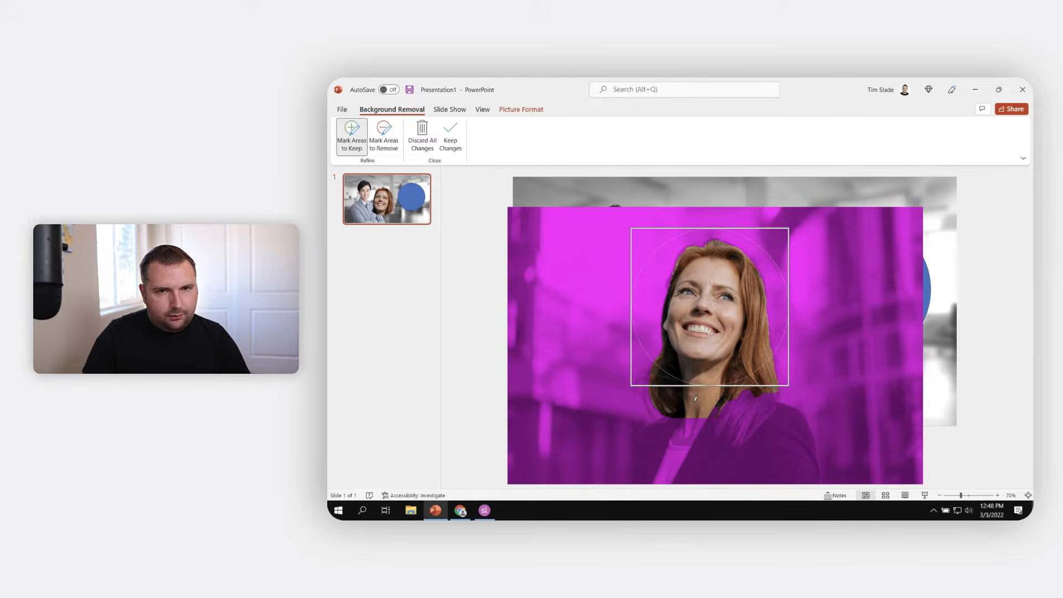
{"action": "left_click", "coordinate": [457, 141]}
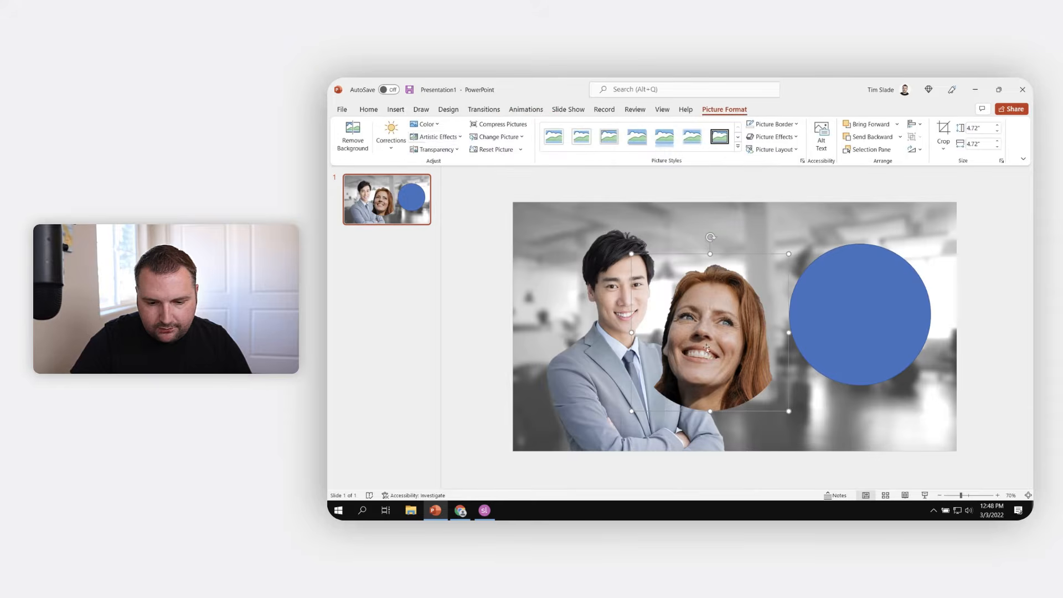
Step: Move the red-haired woman's cutout onto the blue circle, scale it to about 4.16" by 4.16", and shift it toward the circle's lower left
{"action": "left_click_drag", "start_coordinate": [700, 348], "coordinate": [724, 342]}
{"action": "right_click", "coordinate": [725, 343]}
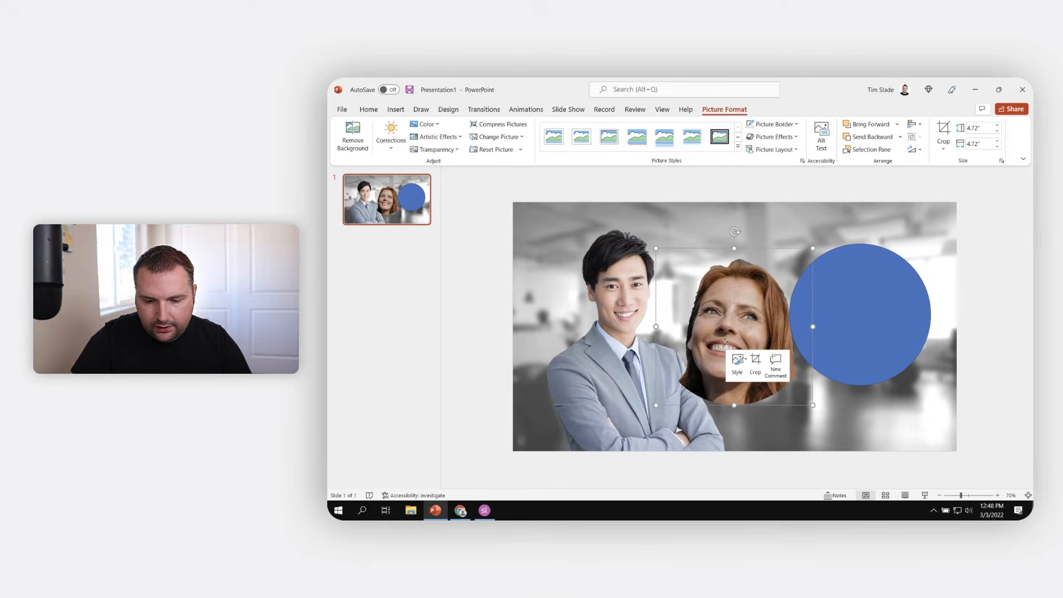
{"action": "left_click", "coordinate": [779, 229]}
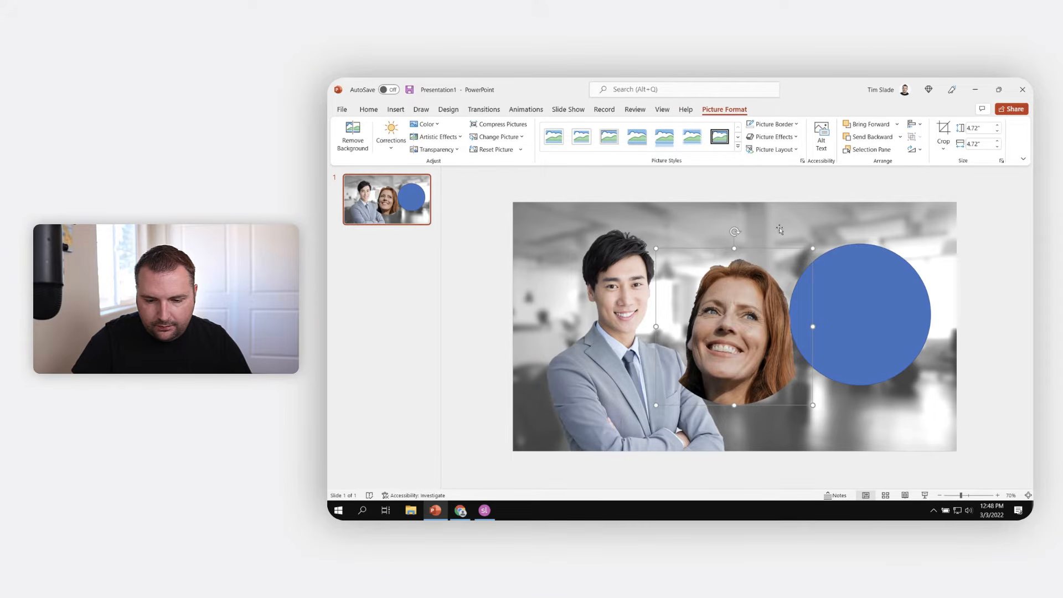
{"action": "left_click_drag", "start_coordinate": [745, 317], "coordinate": [868, 295]}
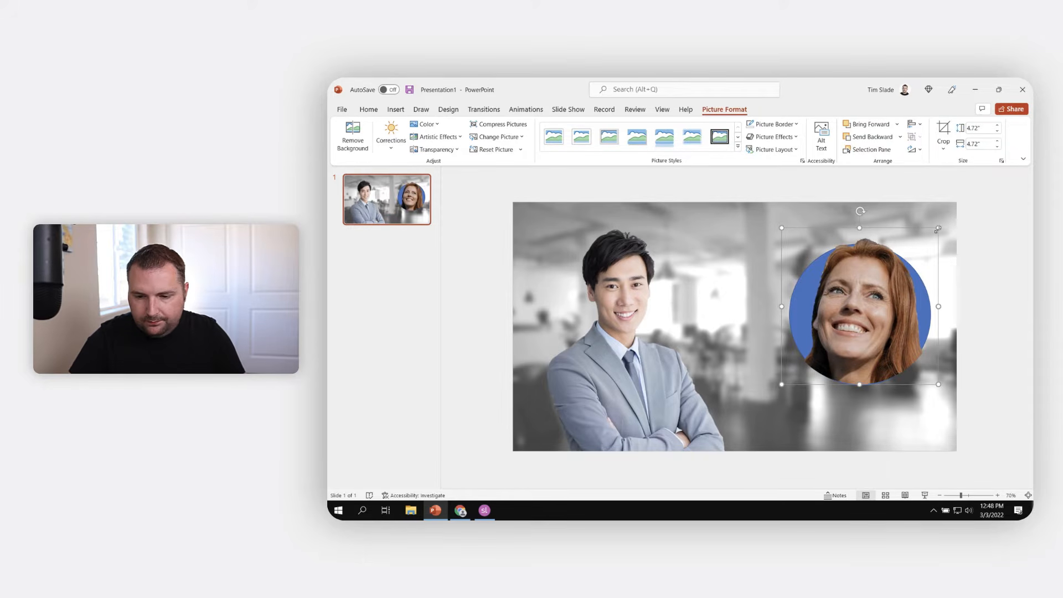
{"action": "left_click_drag", "start_coordinate": [938, 229], "coordinate": [920, 245]}
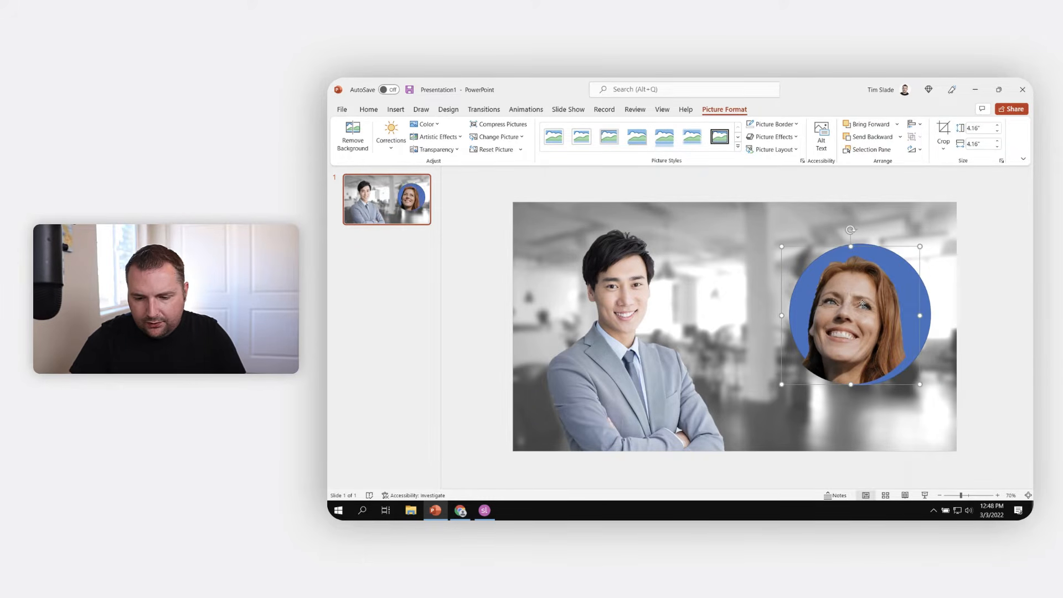
{"action": "left_click_drag", "start_coordinate": [865, 303], "coordinate": [848, 320]}
Step: Fill the blue circle with white, remove its outline, and center the woman's cutout over it
{"action": "left_click", "coordinate": [962, 316]}
{"action": "left_click", "coordinate": [873, 295]}
{"action": "left_click", "coordinate": [903, 295]}
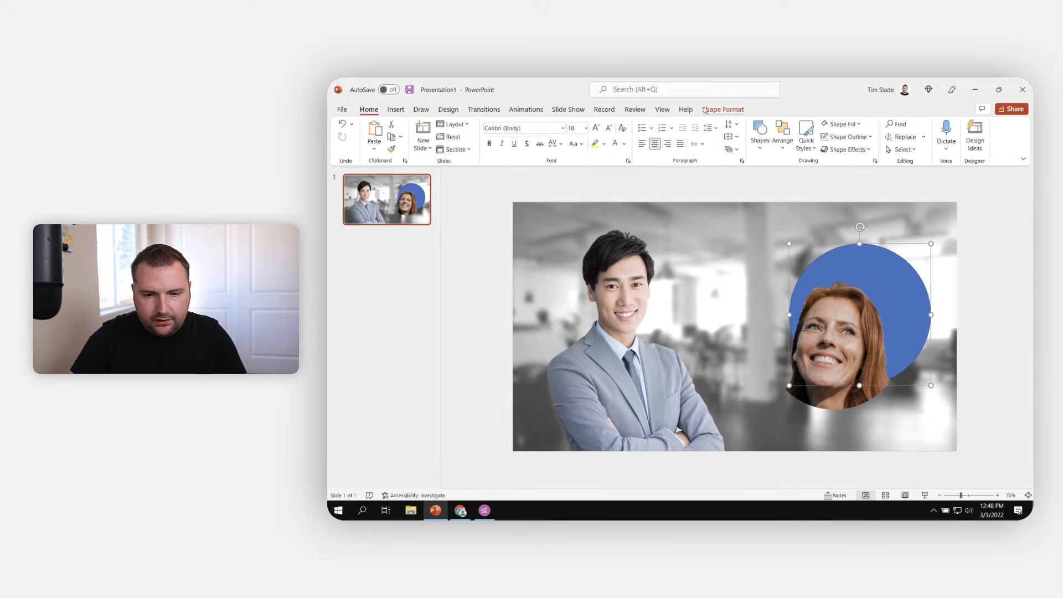
{"action": "left_click", "coordinate": [721, 109]}
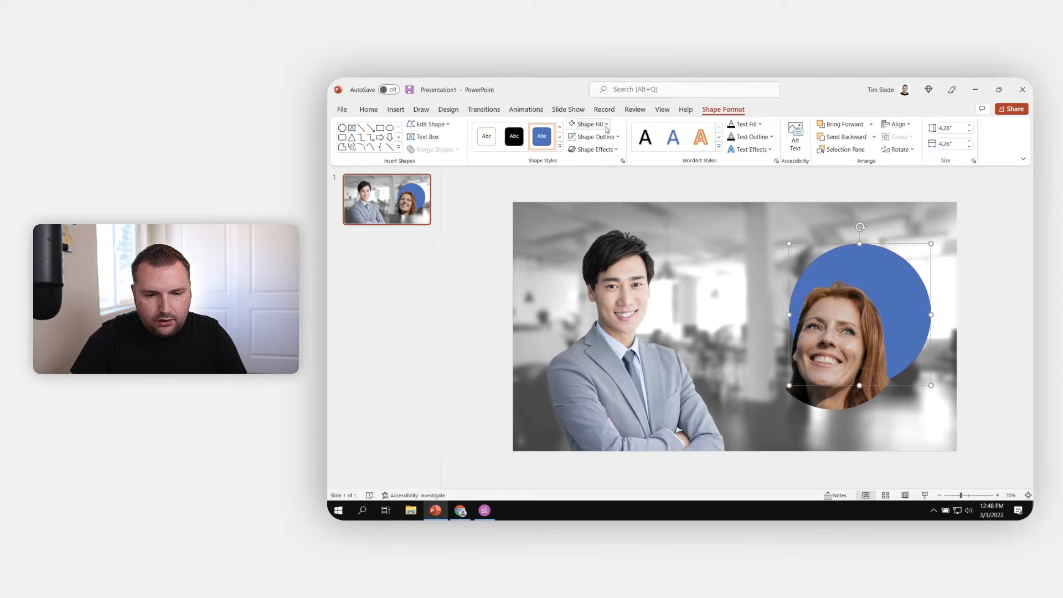
{"action": "left_click", "coordinate": [588, 124]}
{"action": "left_click", "coordinate": [571, 150]}
{"action": "left_click", "coordinate": [596, 137]}
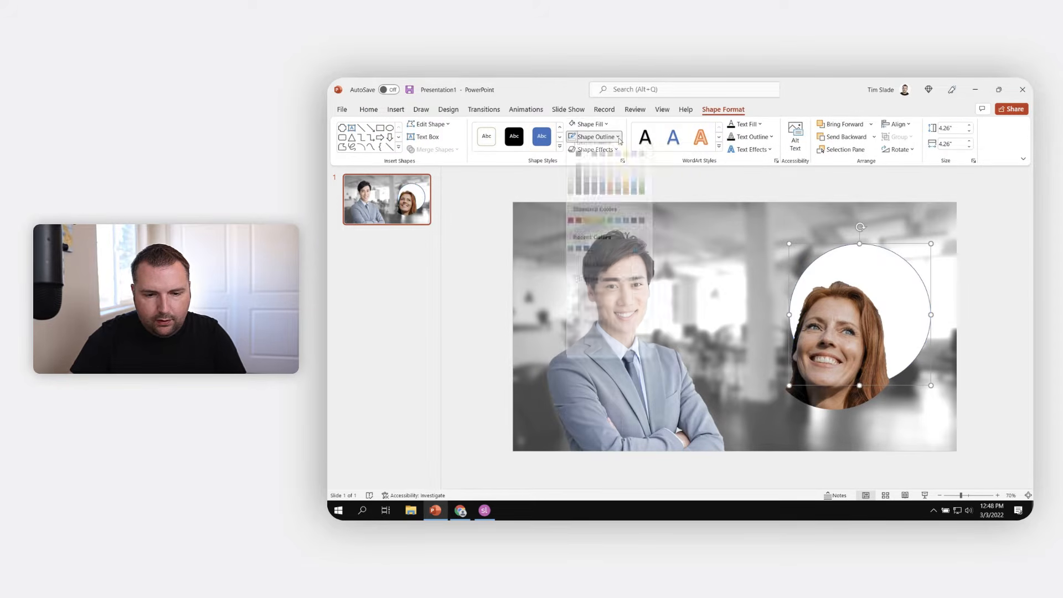
{"action": "left_click", "coordinate": [597, 273]}
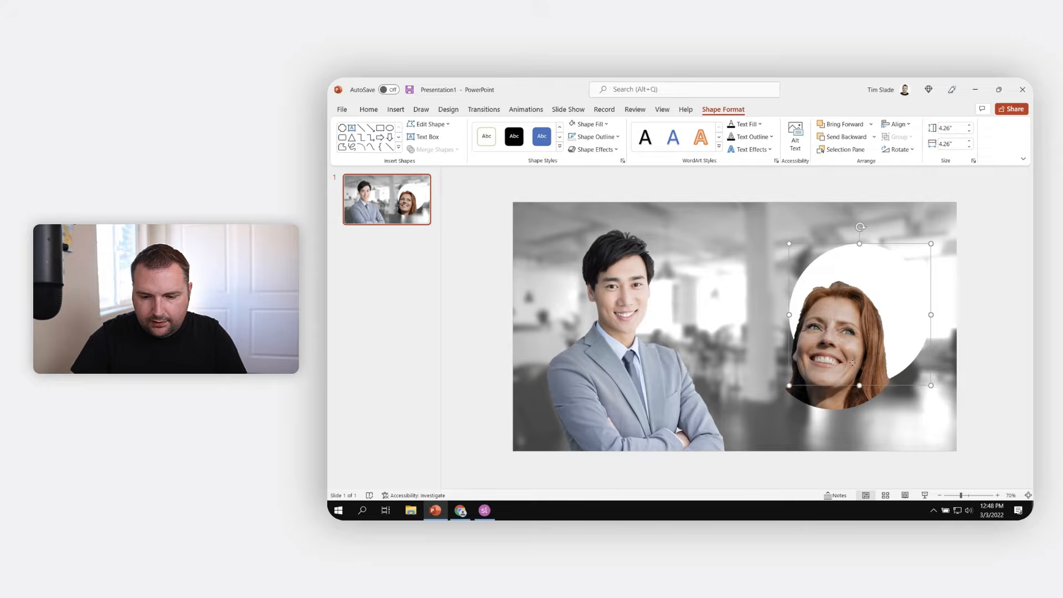
{"action": "left_click_drag", "start_coordinate": [836, 350], "coordinate": [860, 324]}
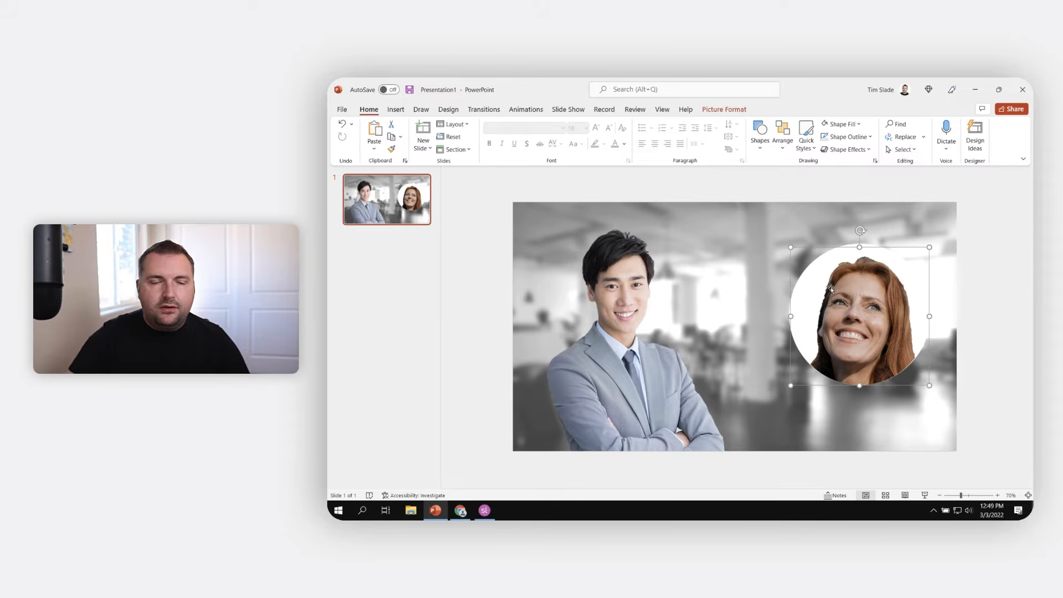
Step: Apply a 5 pt Soft Edges effect to the red-haired woman's cutout
{"action": "left_click", "coordinate": [723, 111]}
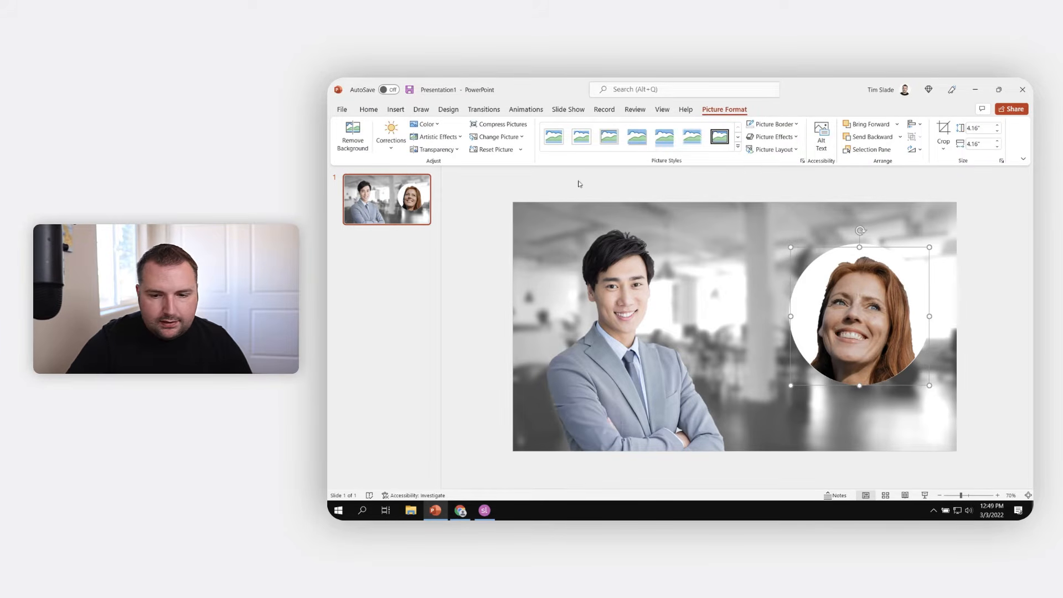
{"action": "left_click", "coordinate": [795, 137]}
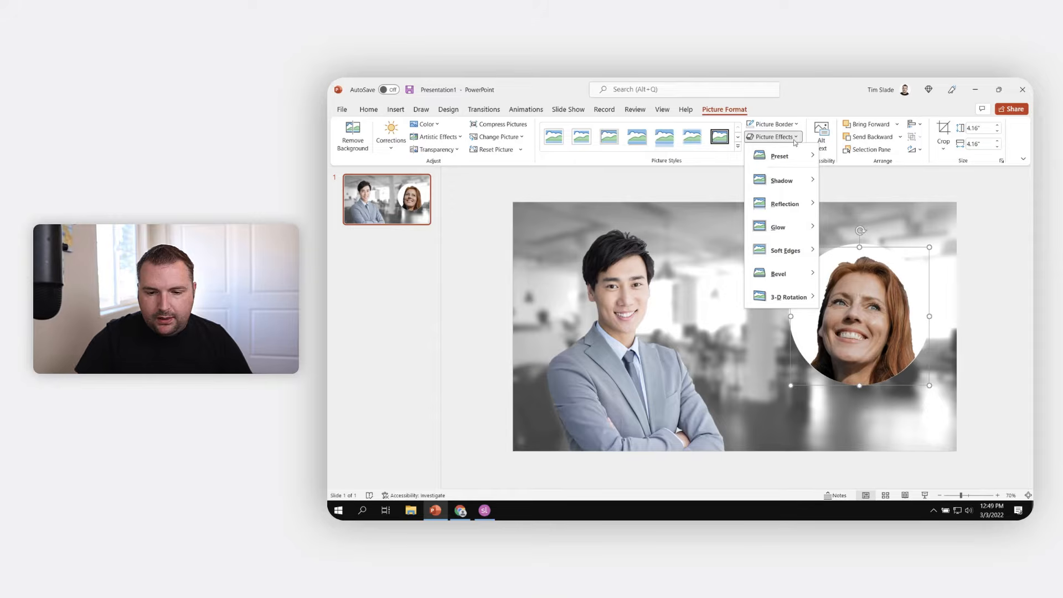
{"action": "mouse_move", "coordinate": [791, 257]}
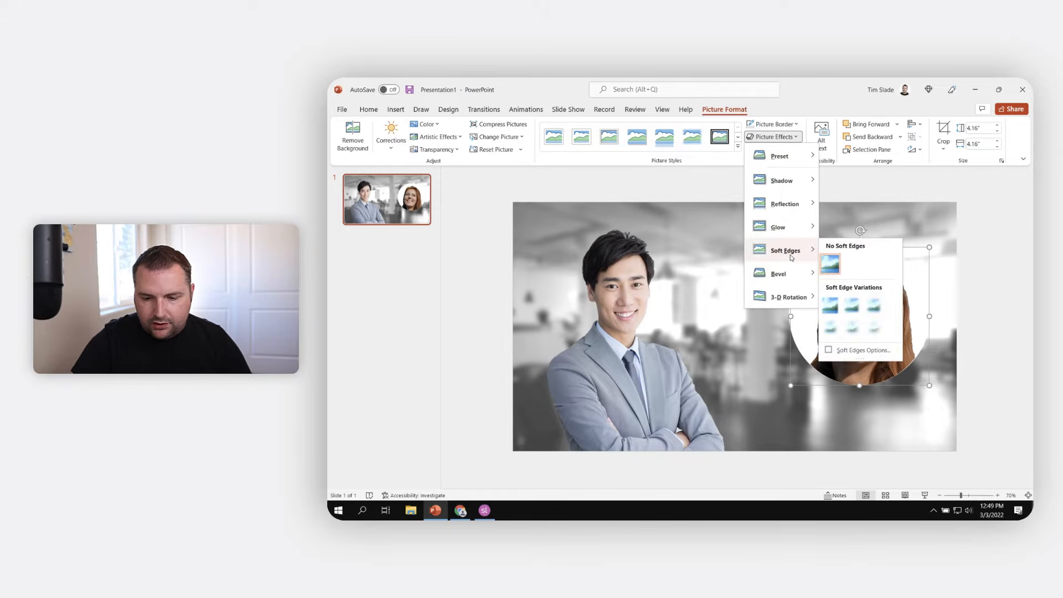
{"action": "left_click", "coordinate": [848, 350]}
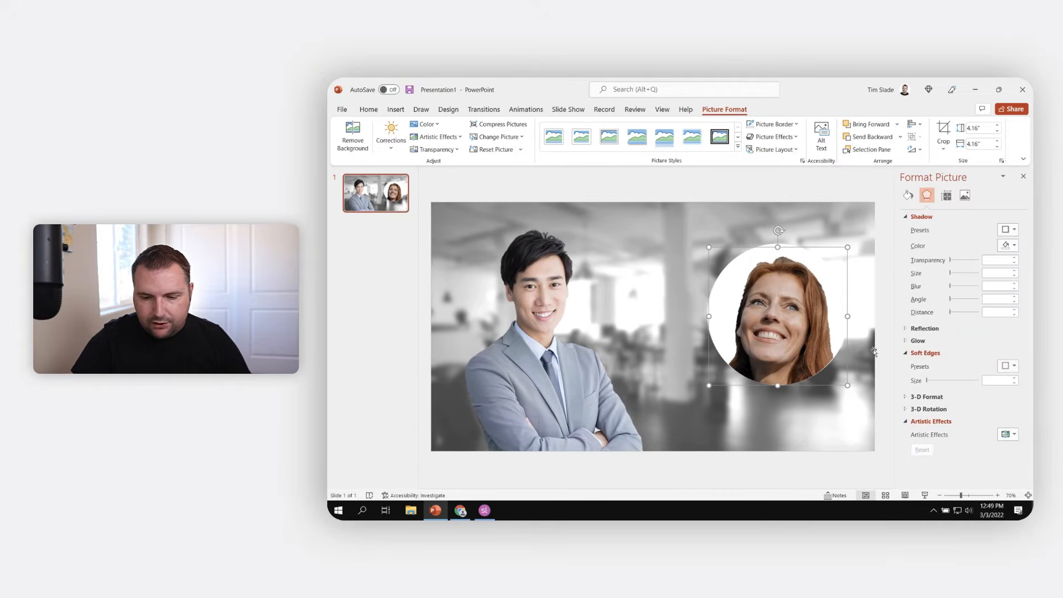
{"action": "left_click", "coordinate": [1014, 379]}
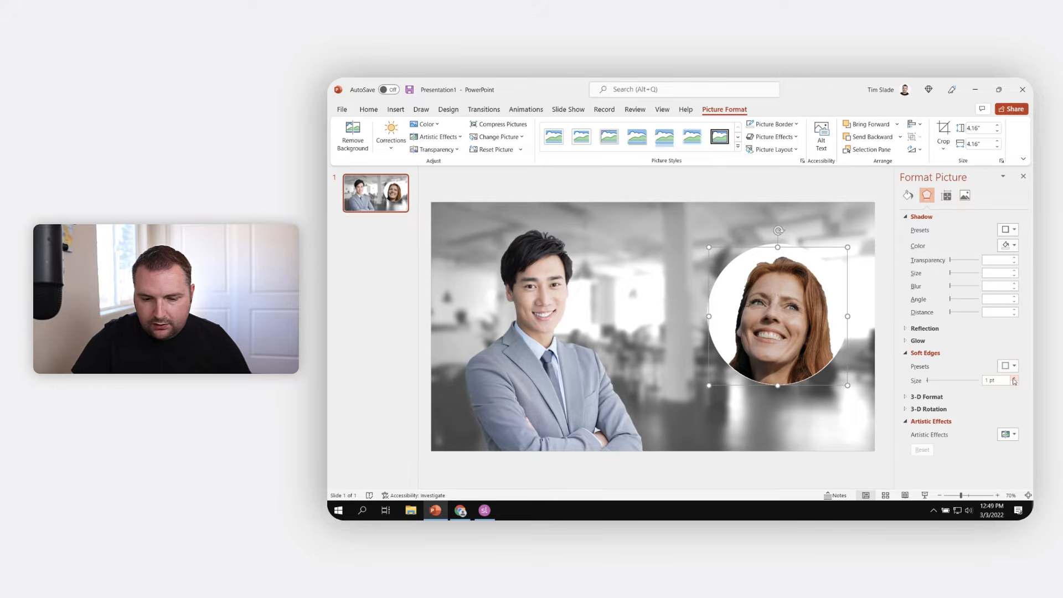
{"action": "left_click", "coordinate": [1015, 378]}
{"action": "left_click", "coordinate": [1014, 378]}
{"action": "left_click", "coordinate": [1014, 378]}
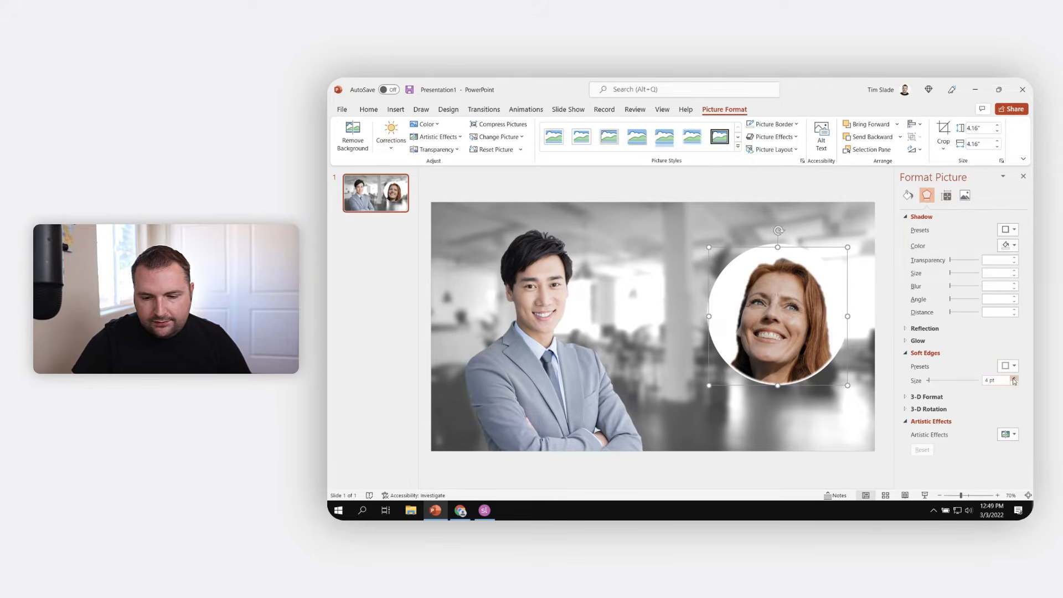
{"action": "left_click", "coordinate": [1014, 378]}
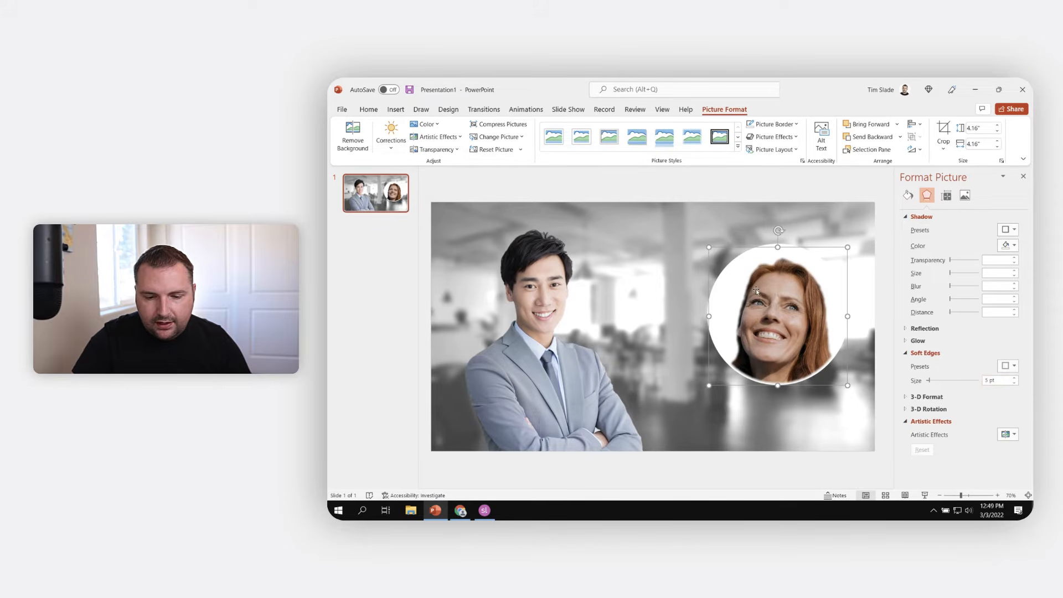
{"action": "left_click", "coordinate": [1023, 176]}
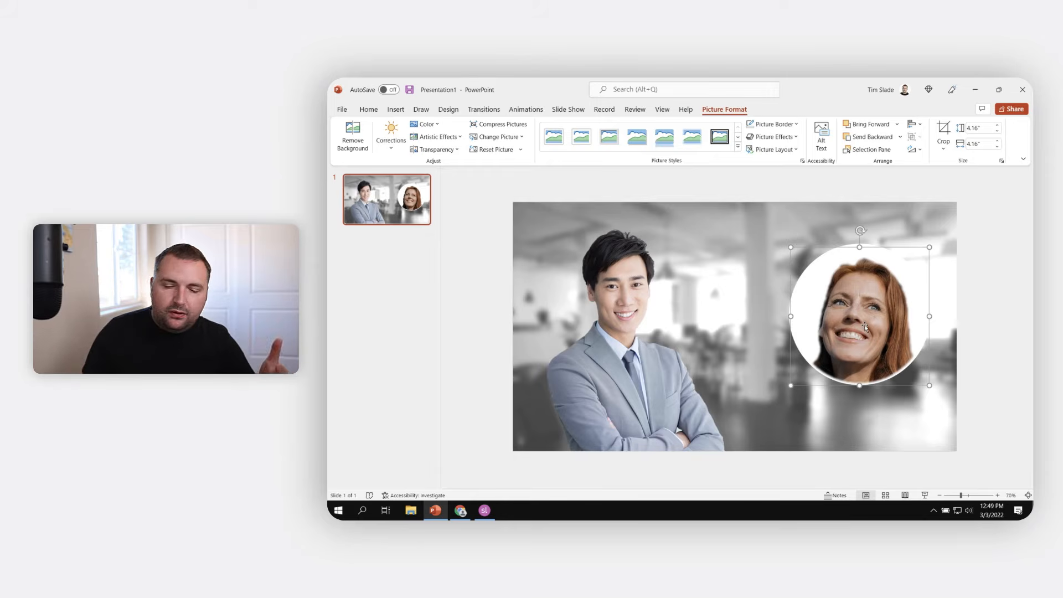
Step: Delete the red-haired woman's cutout and the white circle behind it
{"action": "left_click_drag", "start_coordinate": [865, 325], "coordinate": [867, 331]}
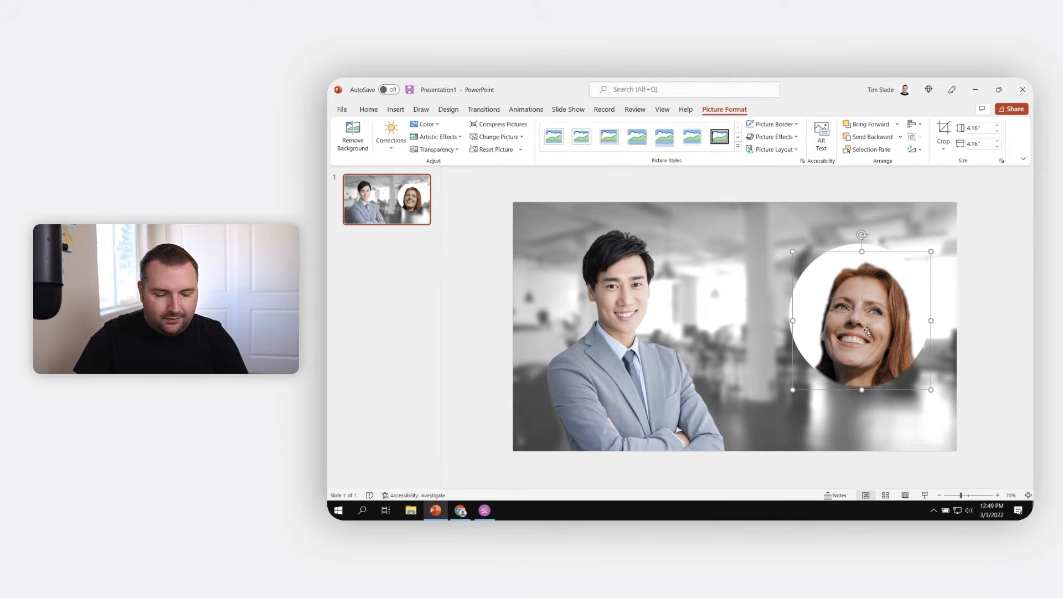
{"action": "key", "text": "Delete"}
{"action": "left_click", "coordinate": [864, 304]}
{"action": "key", "text": "Delete"}
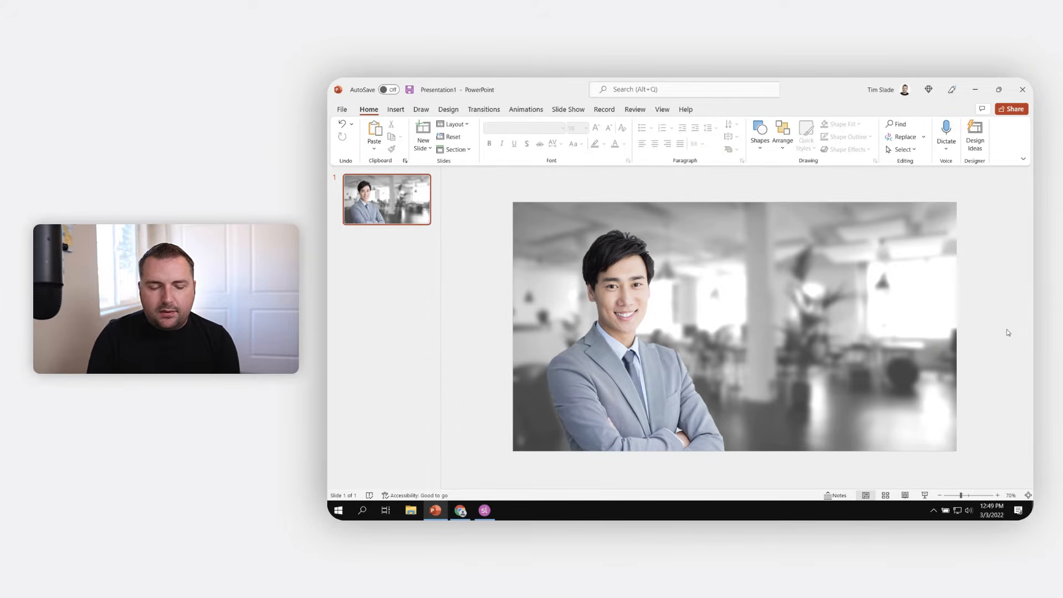
Step: Draw a full-height rectangle, 7.5" high and about 7.76" wide, from the slide's right edge to the businessman's shoulder
{"action": "left_click", "coordinate": [611, 379]}
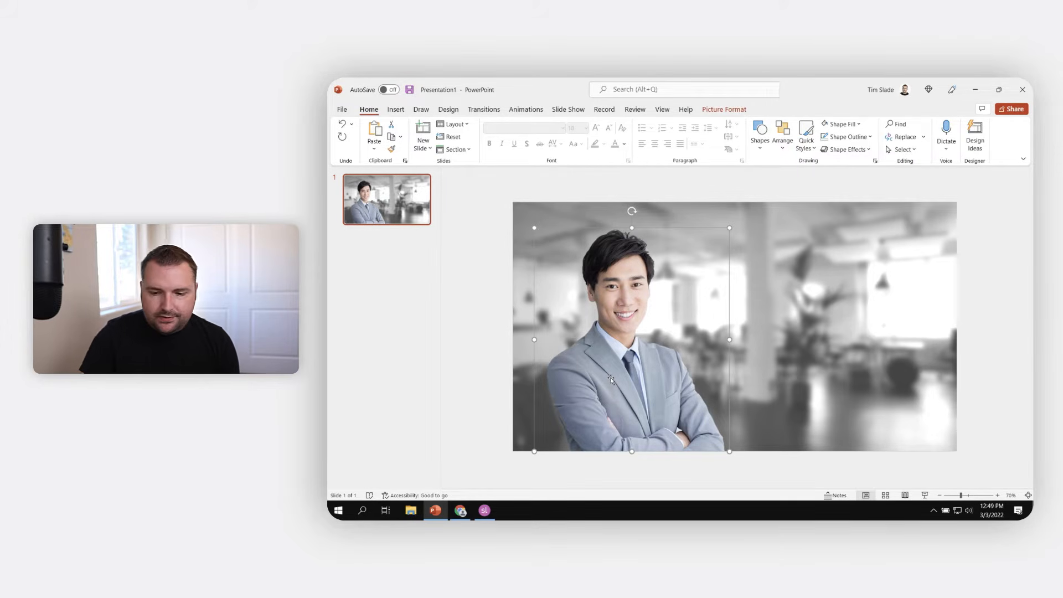
{"action": "left_click", "coordinate": [977, 331]}
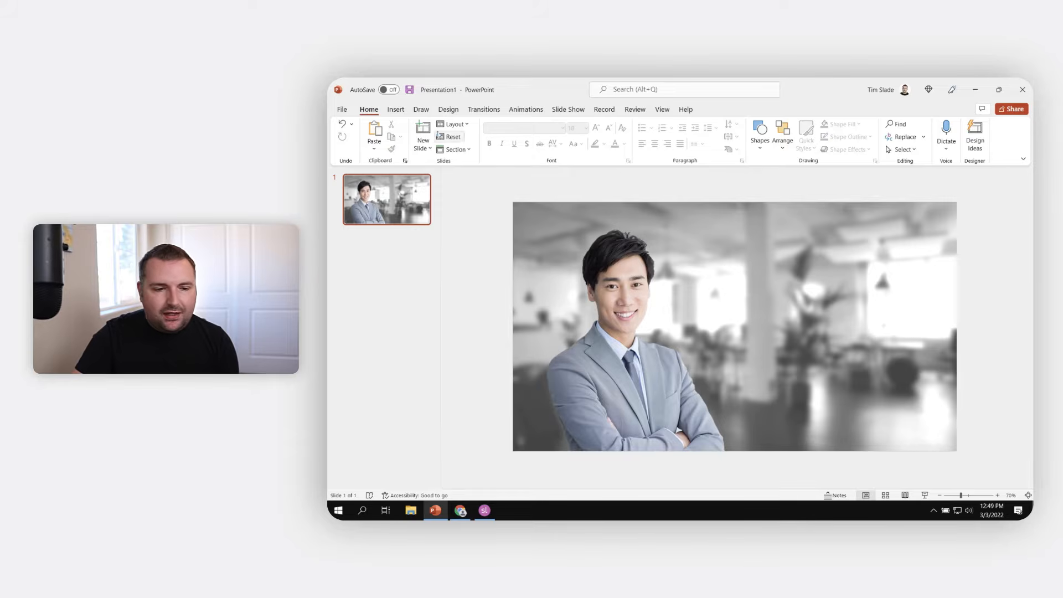
{"action": "left_click", "coordinate": [396, 111]}
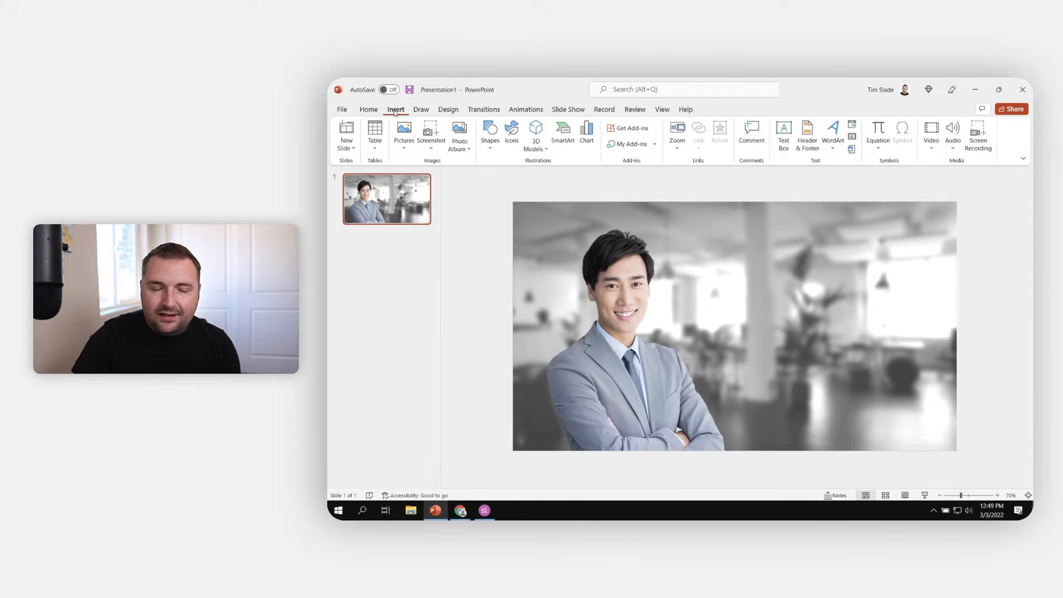
{"action": "left_click", "coordinate": [490, 148]}
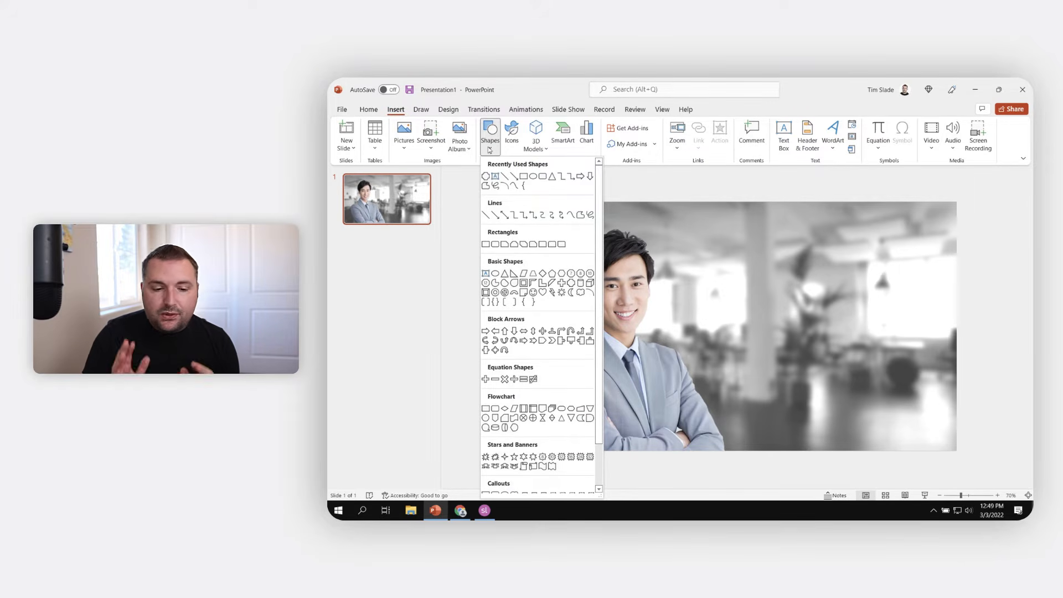
{"action": "left_click", "coordinate": [525, 178]}
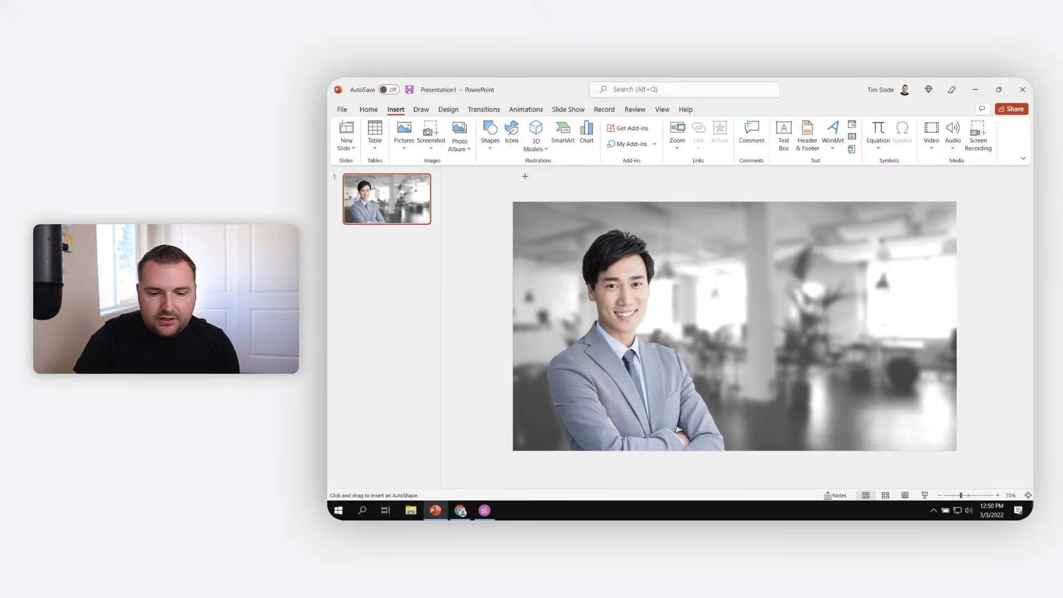
{"action": "left_click_drag", "start_coordinate": [956, 202], "coordinate": [698, 450]}
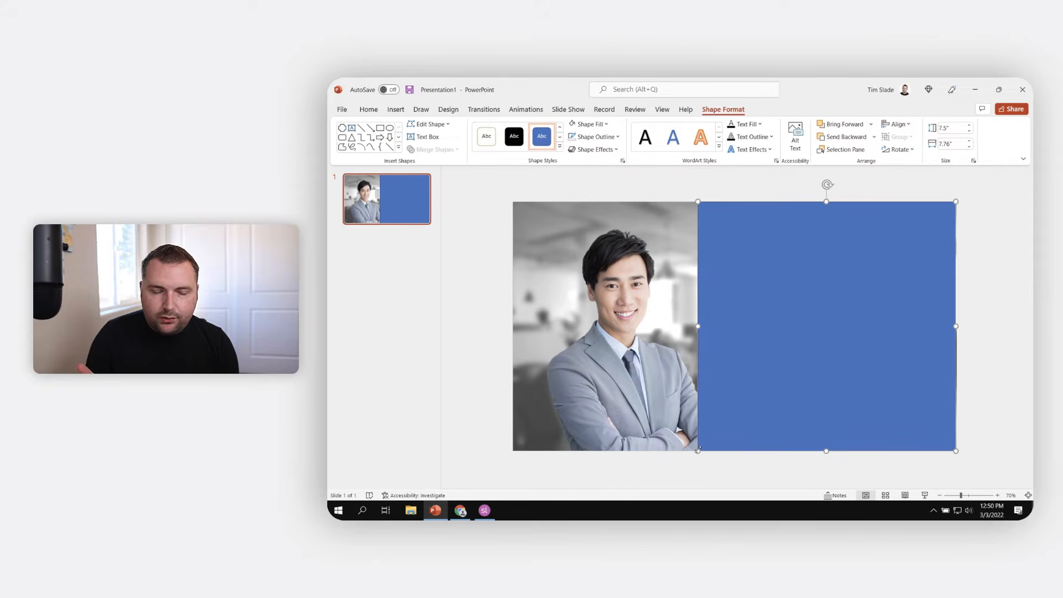
Step: Fill the full-height blue rectangle beside the businessman with white and remove its outline
{"action": "left_click", "coordinate": [603, 124]}
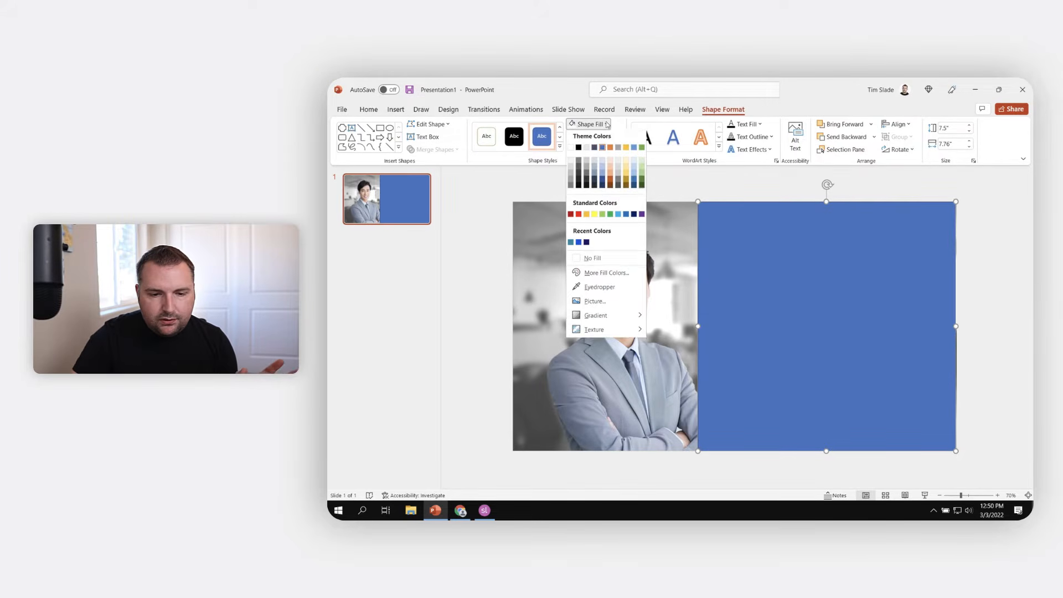
{"action": "left_click", "coordinate": [571, 149]}
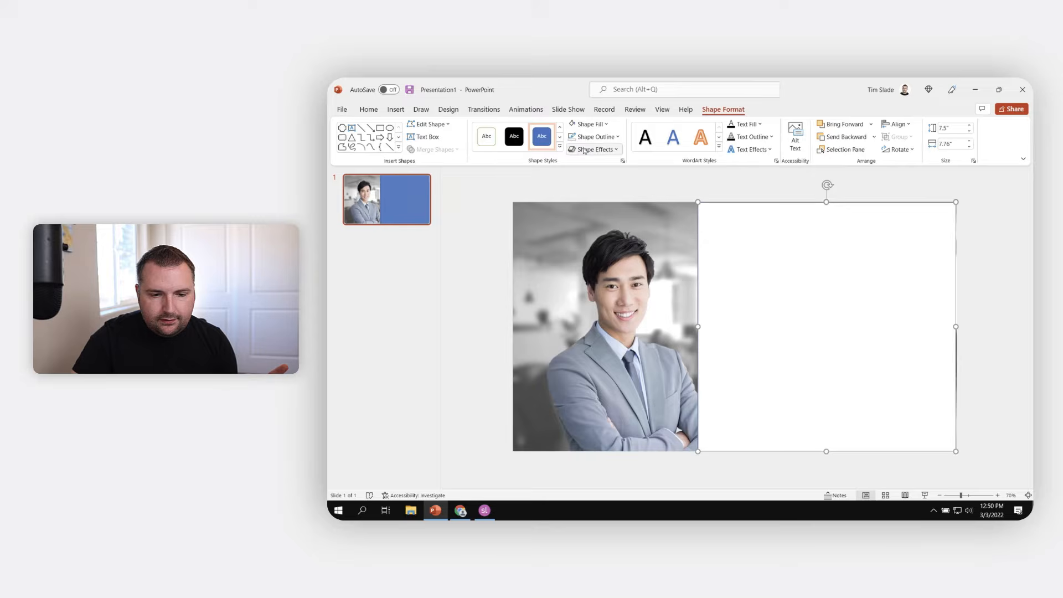
{"action": "left_click", "coordinate": [618, 137]}
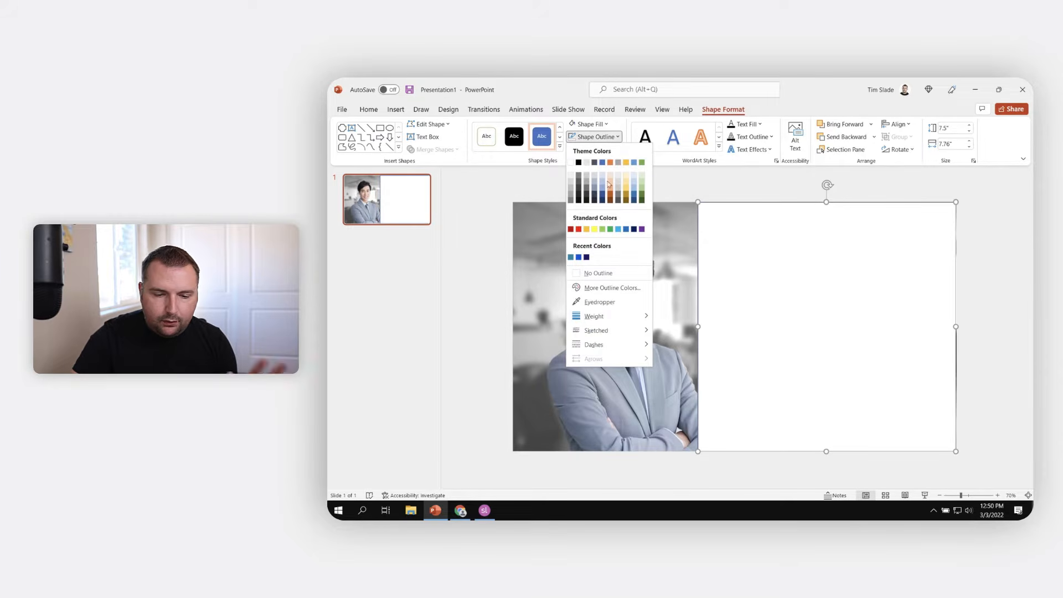
{"action": "left_click", "coordinate": [598, 273]}
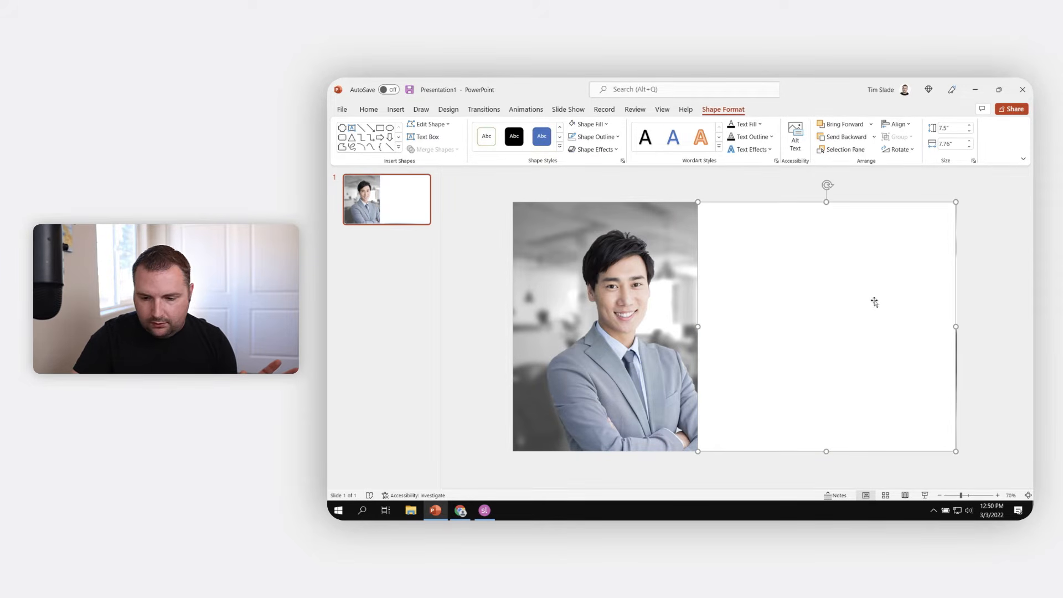
{"action": "left_click", "coordinate": [1006, 367]}
Step: Move the white rectangle horizontally over the businessman's arm, leaving a strip of office background beyond its outer edge
{"action": "left_click", "coordinate": [931, 348]}
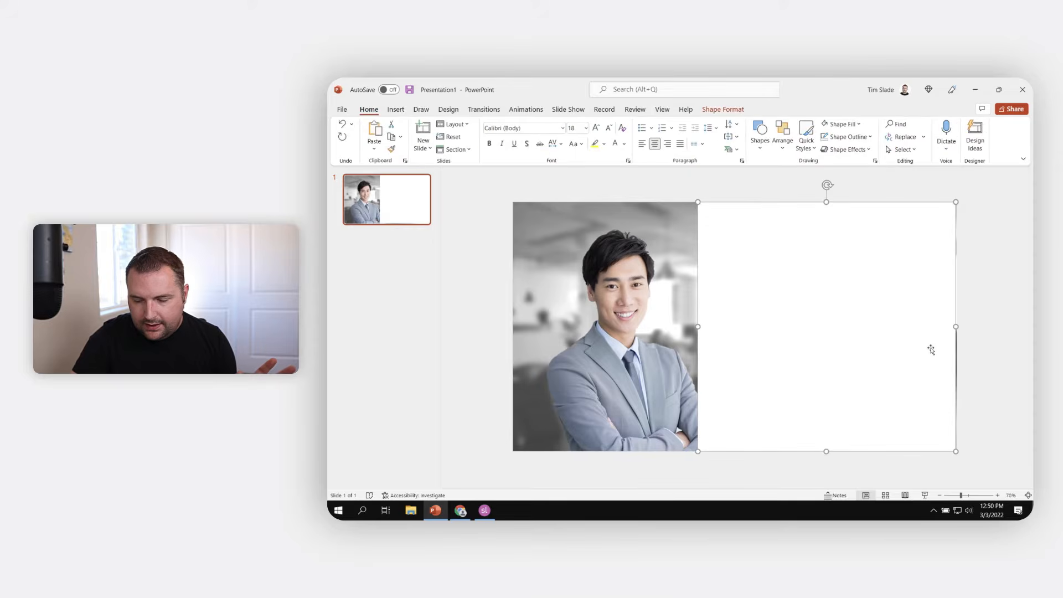
{"action": "left_click_drag", "start_coordinate": [930, 348], "coordinate": [896, 349]}
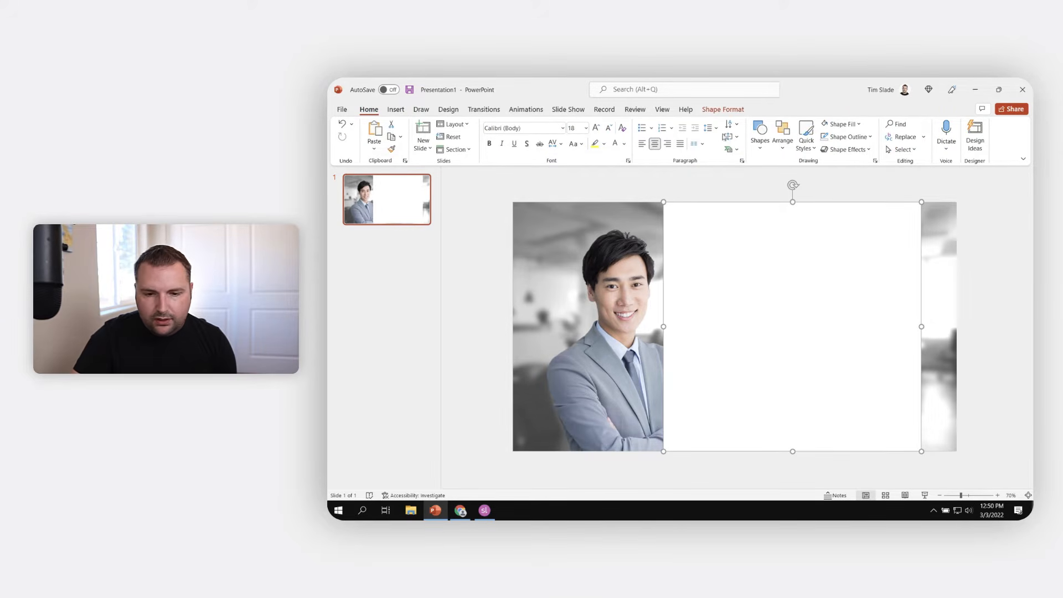
{"action": "left_click", "coordinate": [727, 115]}
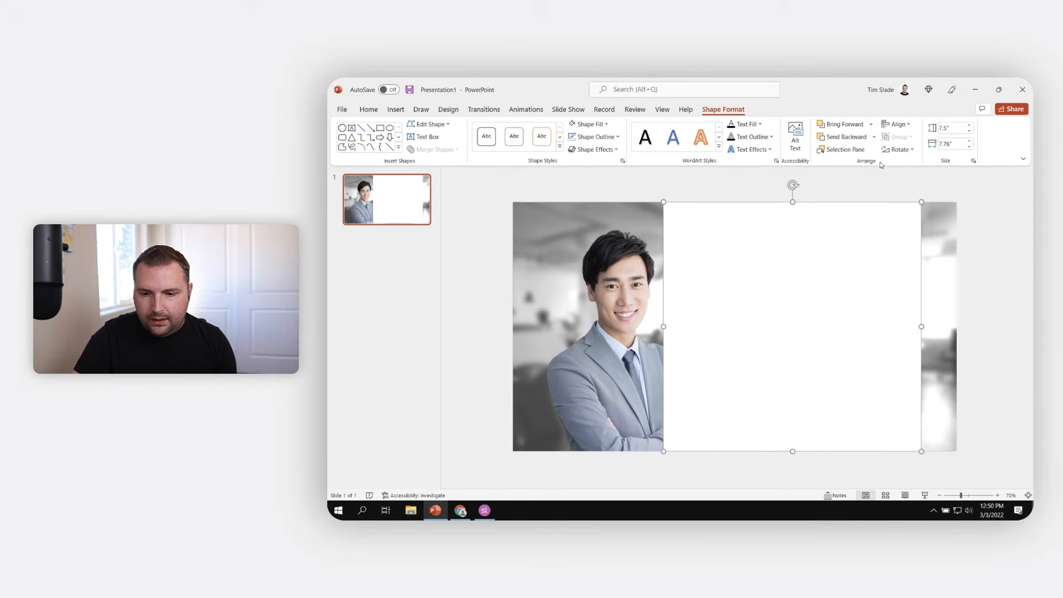
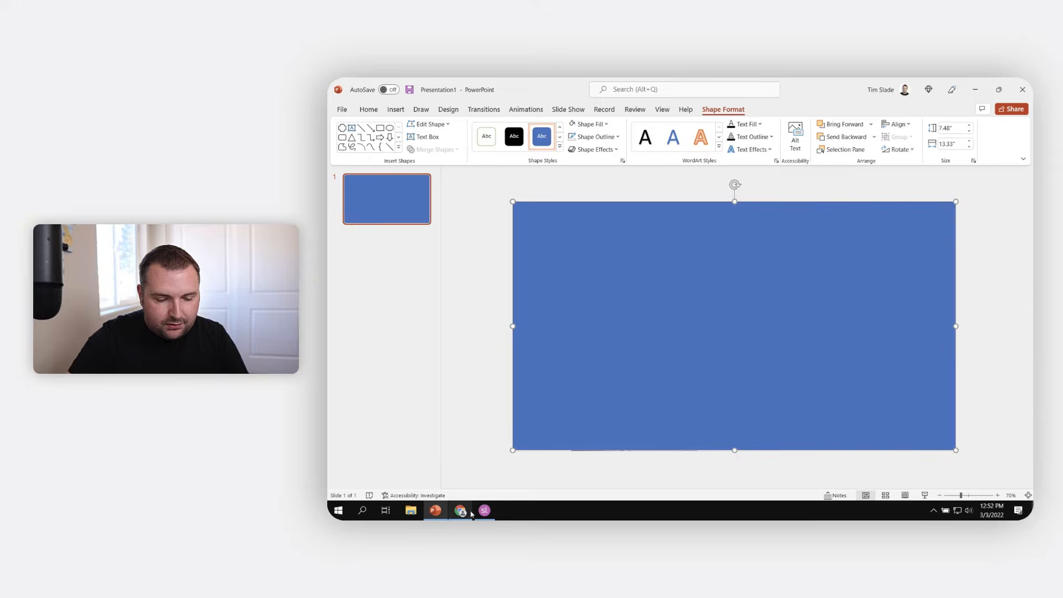
Step: Switch to Chrome and open flatuicolors.com in a new tab
{"action": "left_click", "coordinate": [460, 510]}
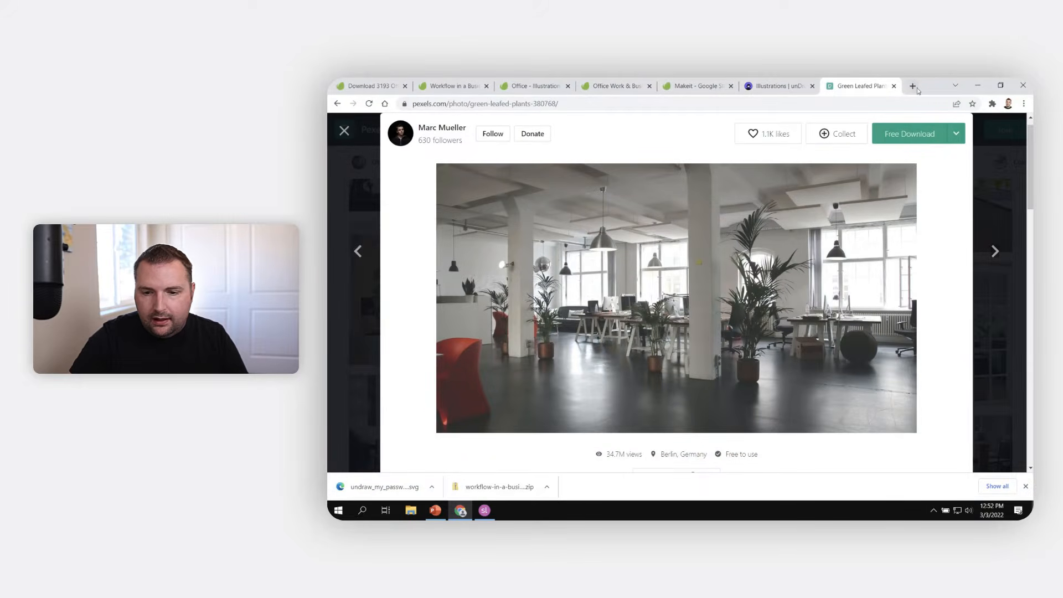
{"action": "left_click", "coordinate": [913, 86]}
{"action": "type", "text": "flat"}
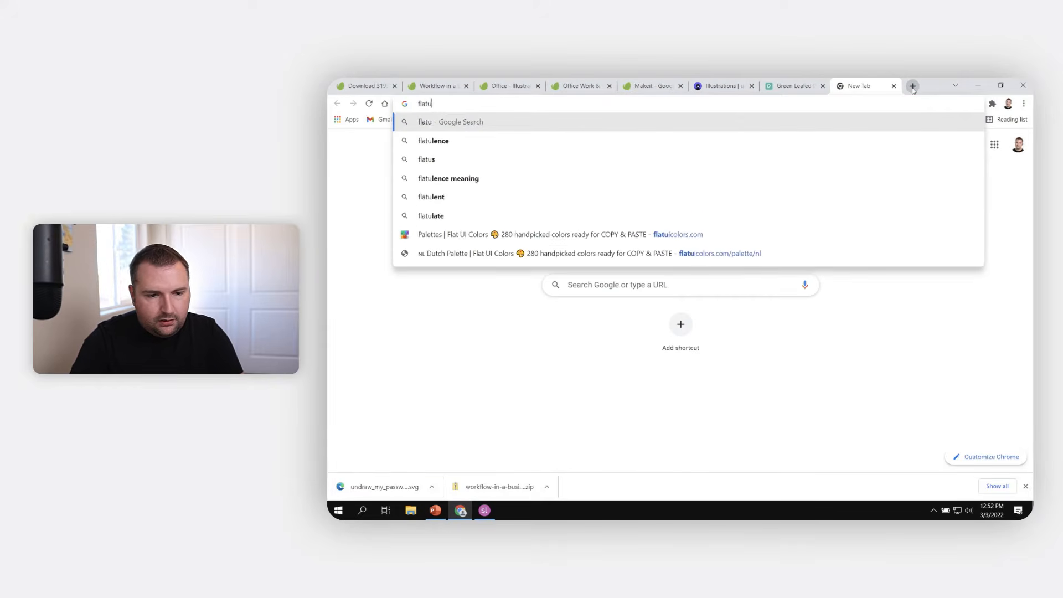
{"action": "type", "text": "u"}
{"action": "key", "text": "Return"}
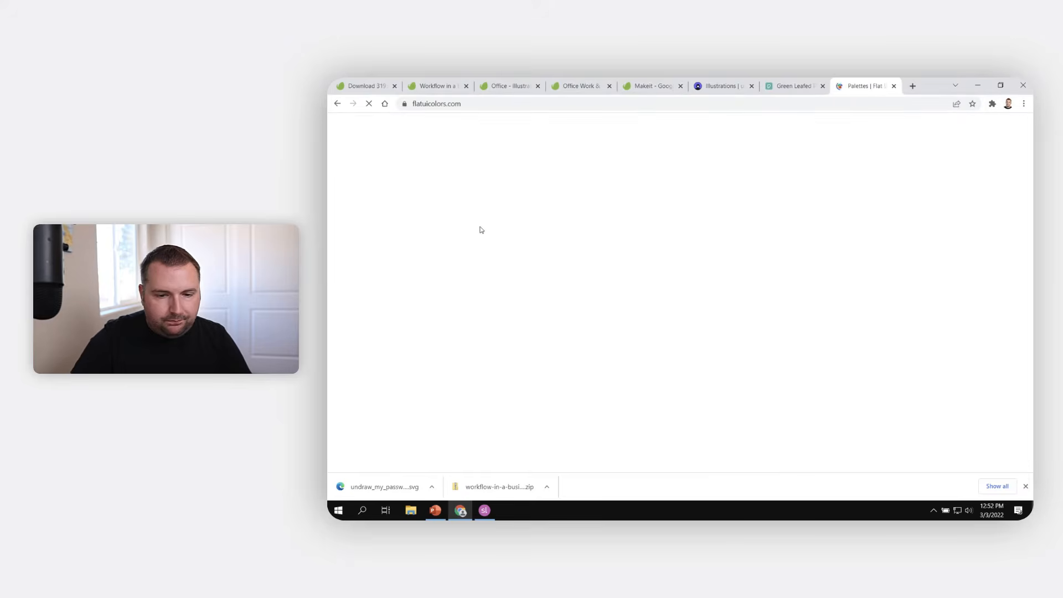
Step: Open Flat UI Palette v1 from the palette collection and look over its color swatches
{"action": "scroll", "coordinate": [412, 355], "scroll_direction": "down", "scroll_amount": 3}
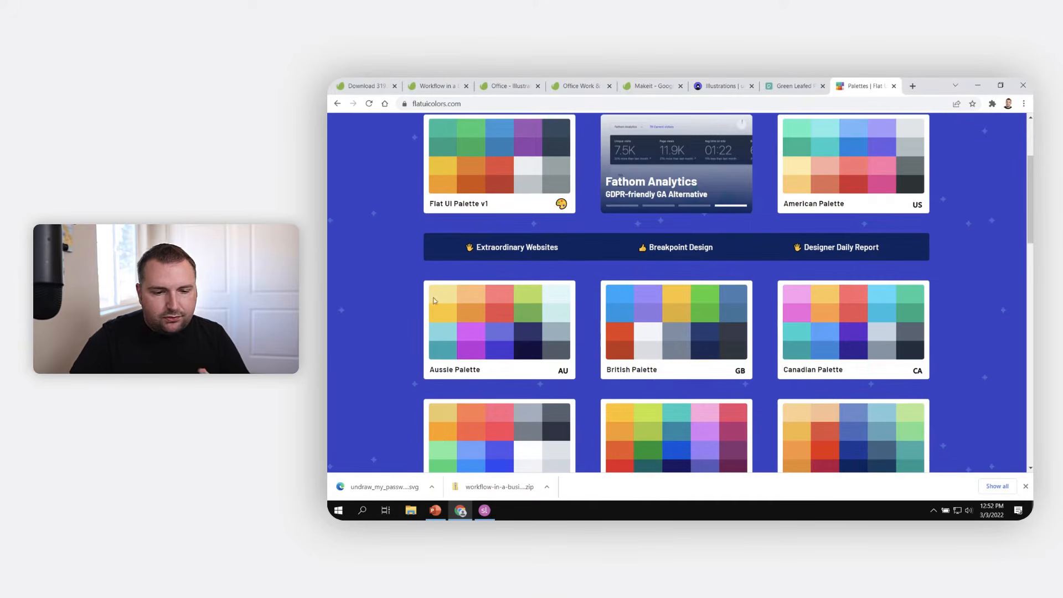
{"action": "left_click", "coordinate": [474, 162]}
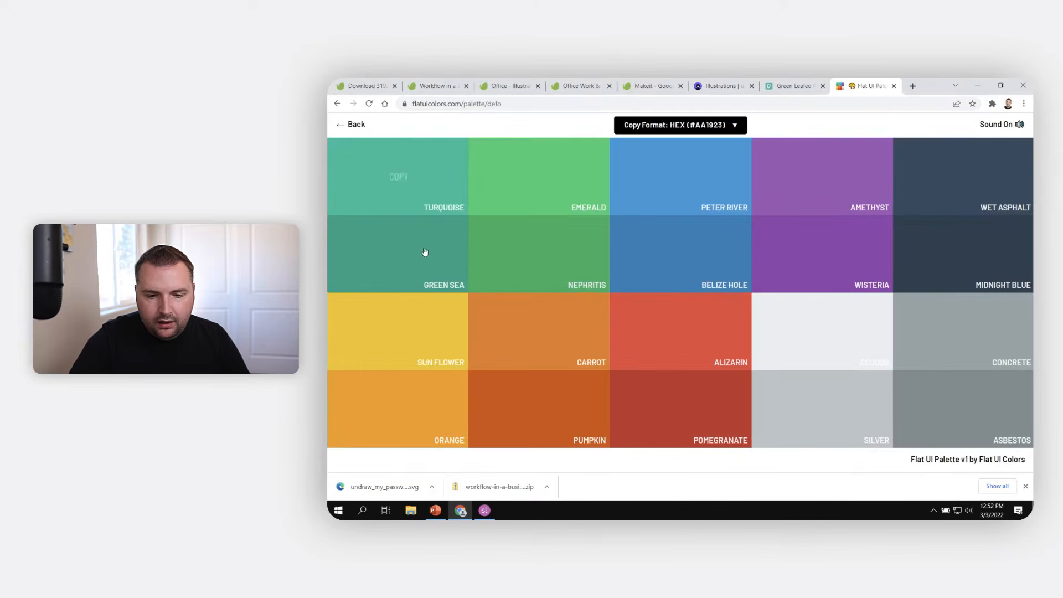
{"action": "mouse_move", "coordinate": [723, 370]}
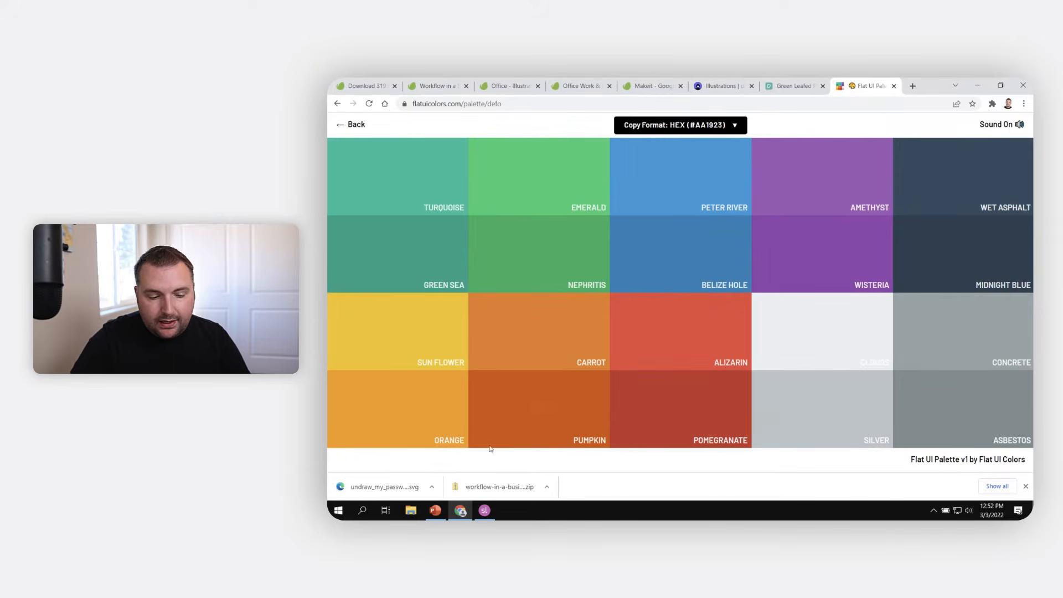
{"action": "mouse_move", "coordinate": [562, 337]}
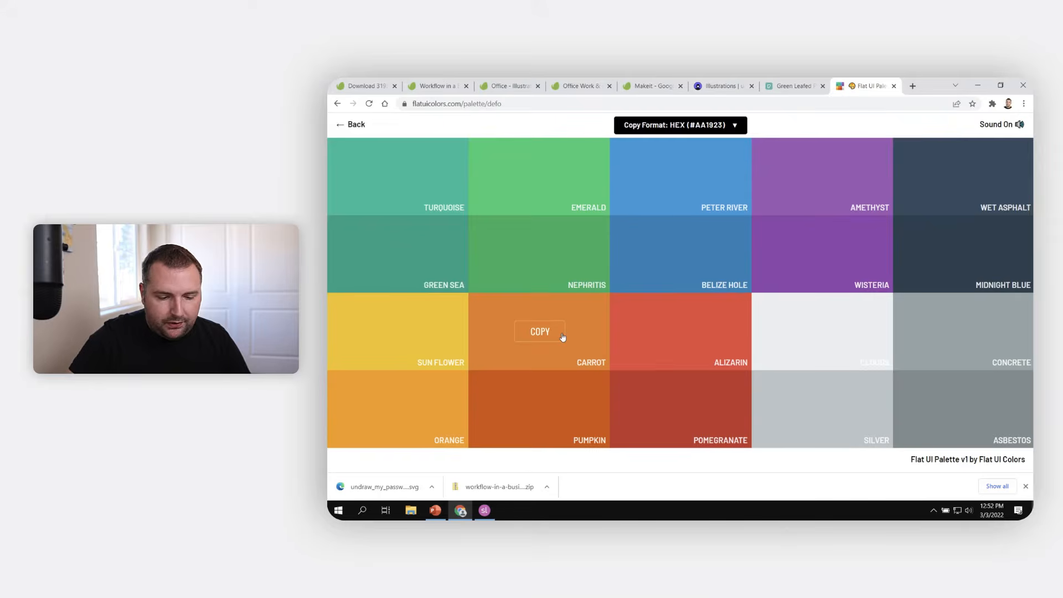
Step: Switch back to PowerPoint and insert a screen clipping of the Flat UI color swatches onto the slide
{"action": "left_click", "coordinate": [436, 510]}
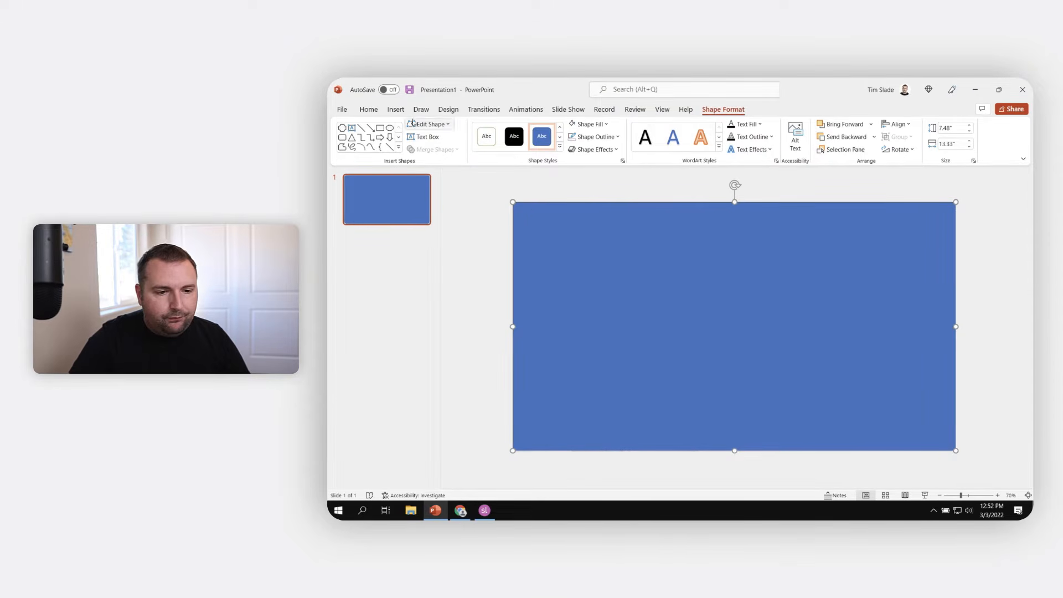
{"action": "left_click", "coordinate": [395, 110]}
{"action": "left_click", "coordinate": [437, 151]}
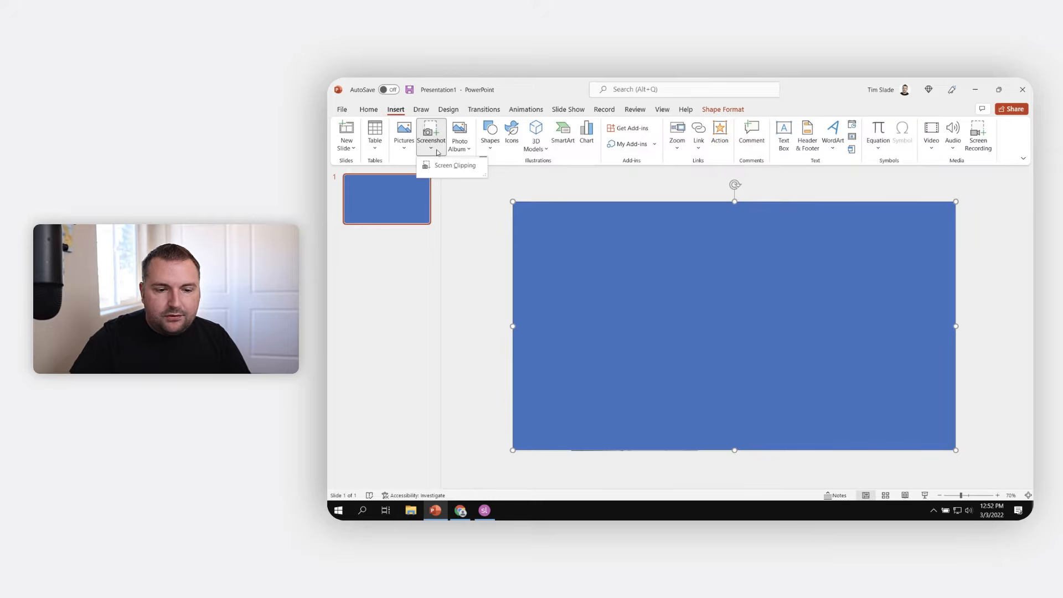
{"action": "left_click", "coordinate": [445, 165]}
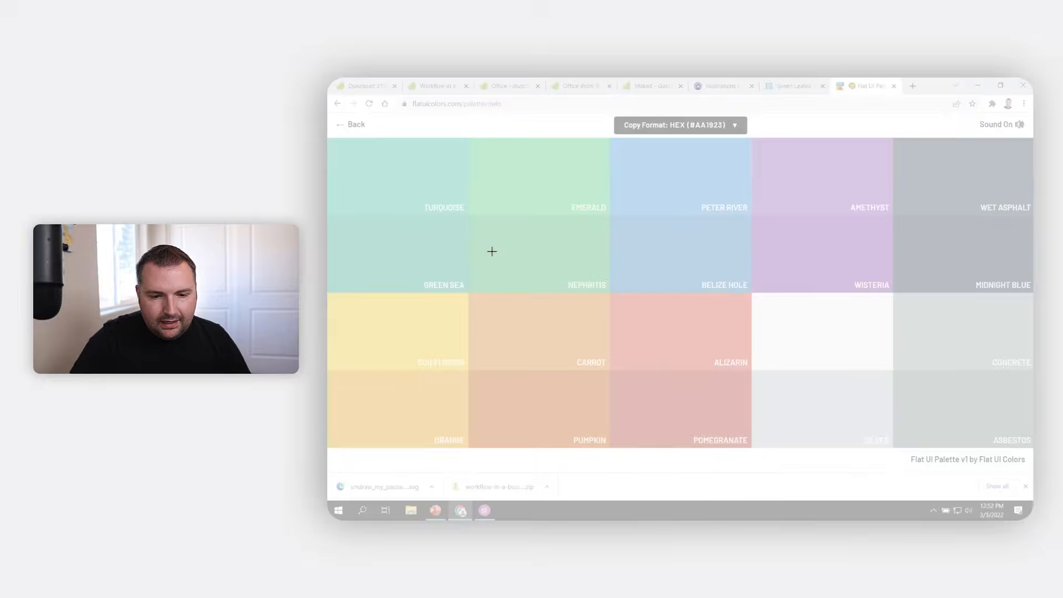
{"action": "left_click_drag", "start_coordinate": [337, 146], "coordinate": [978, 430]}
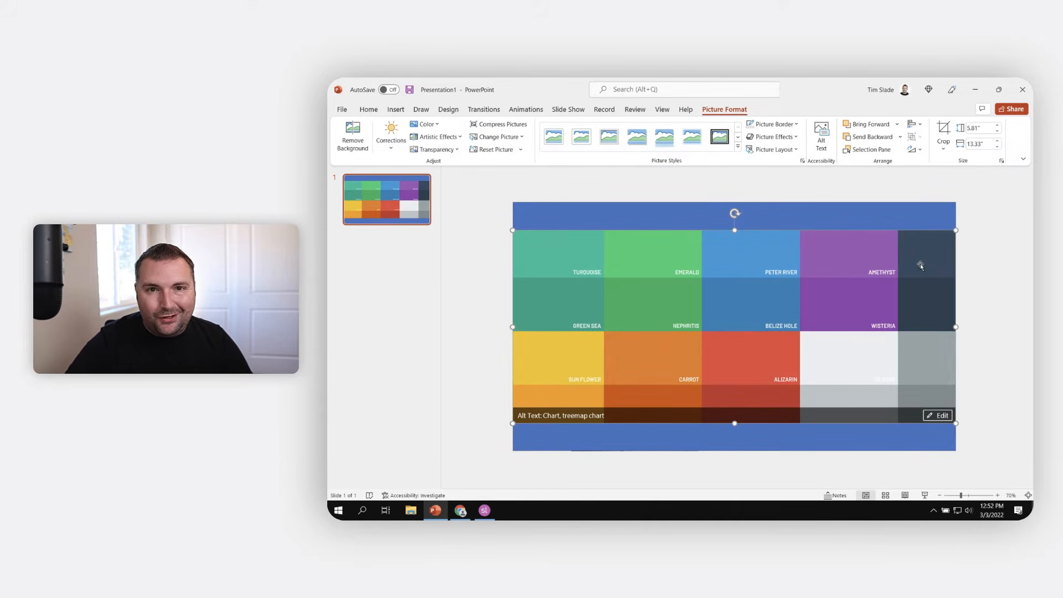
Step: Shrink the palette clipping to about 8.23" by 3.59" and place it centered in the slide's lower half
{"action": "left_click_drag", "start_coordinate": [956, 230], "coordinate": [783, 301]}
{"action": "left_click_drag", "start_coordinate": [686, 371], "coordinate": [777, 378]}
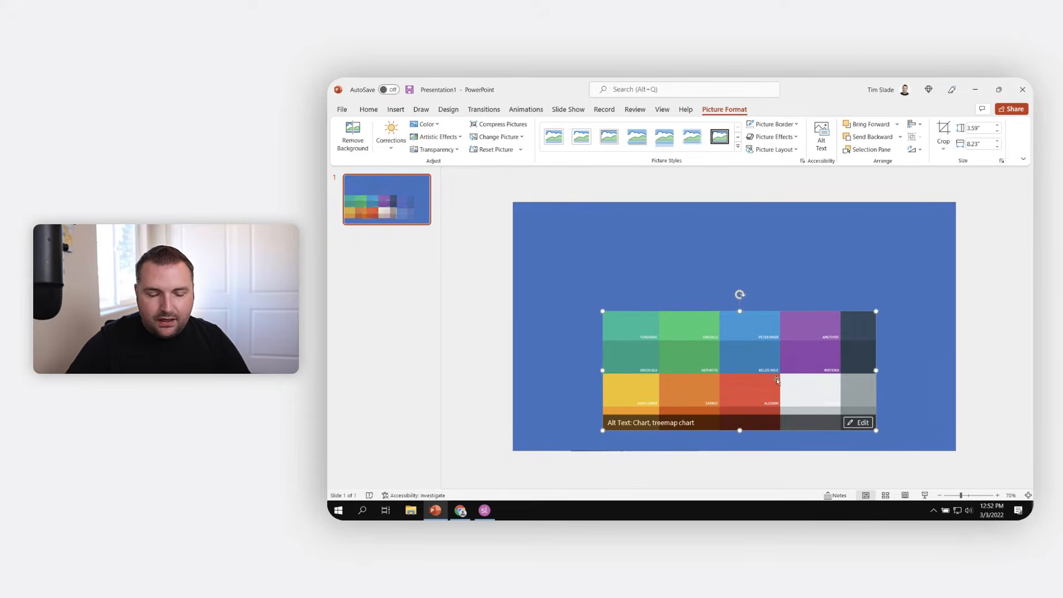
Step: Fill the full-slide rectangle with the Belize Hole blue sampled from the palette clipping using the Eyedropper
{"action": "left_click", "coordinate": [683, 250]}
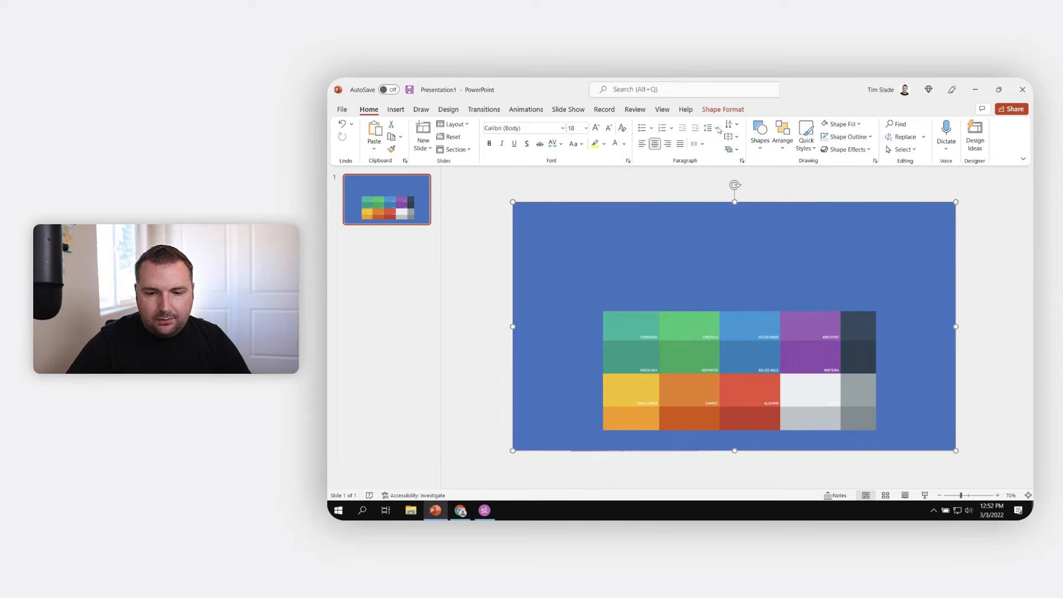
{"action": "left_click", "coordinate": [723, 109]}
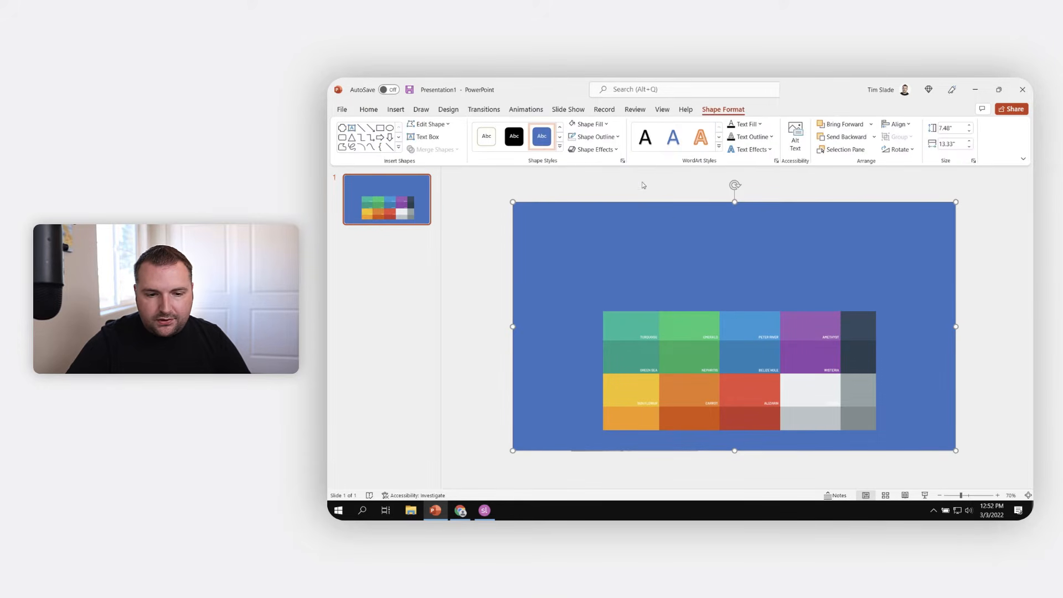
{"action": "left_click", "coordinate": [605, 124]}
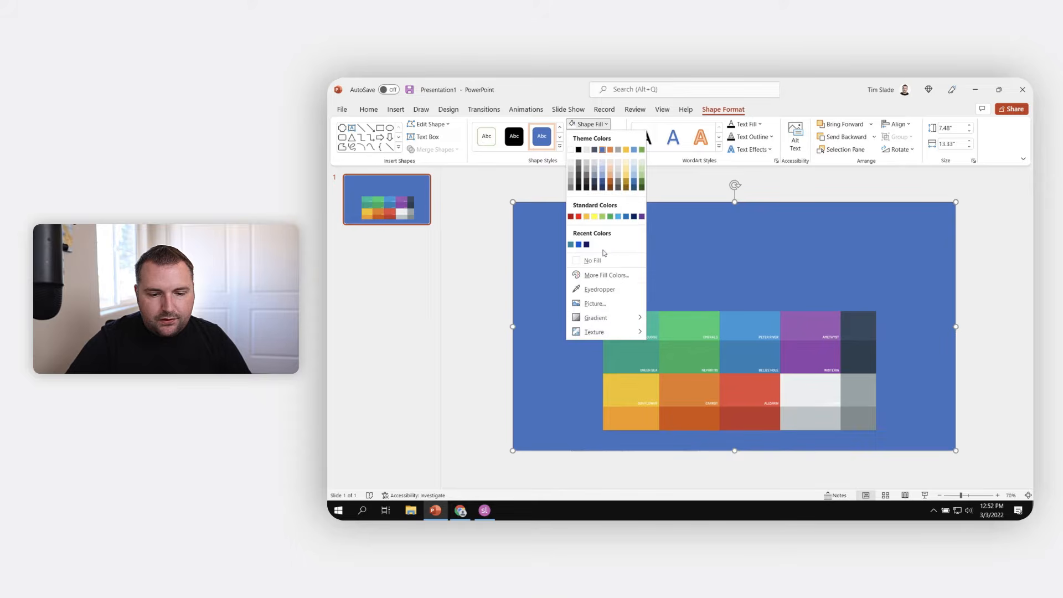
{"action": "left_click", "coordinate": [594, 290]}
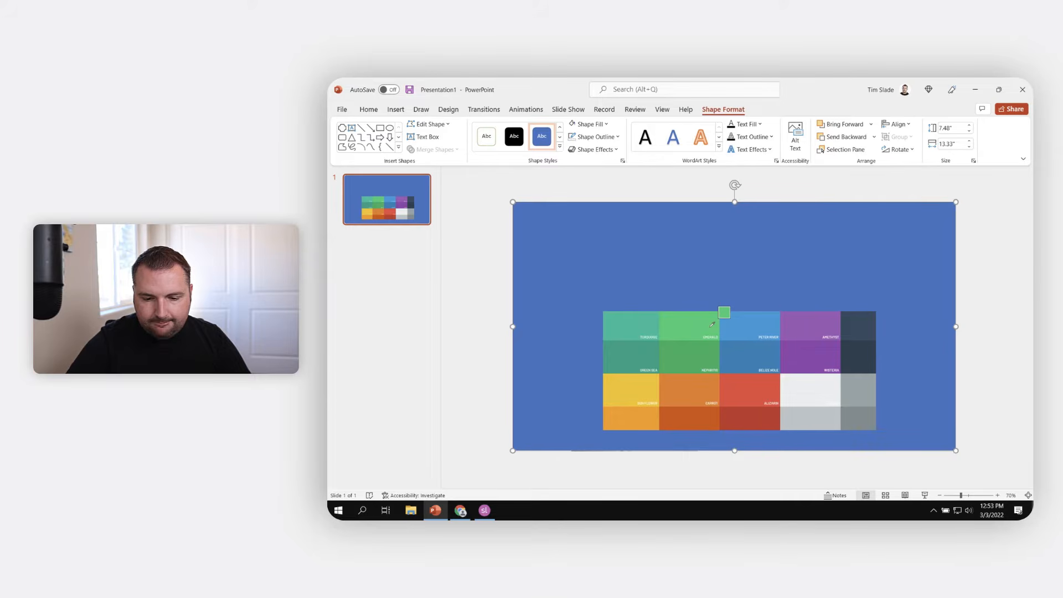
{"action": "left_click", "coordinate": [740, 362]}
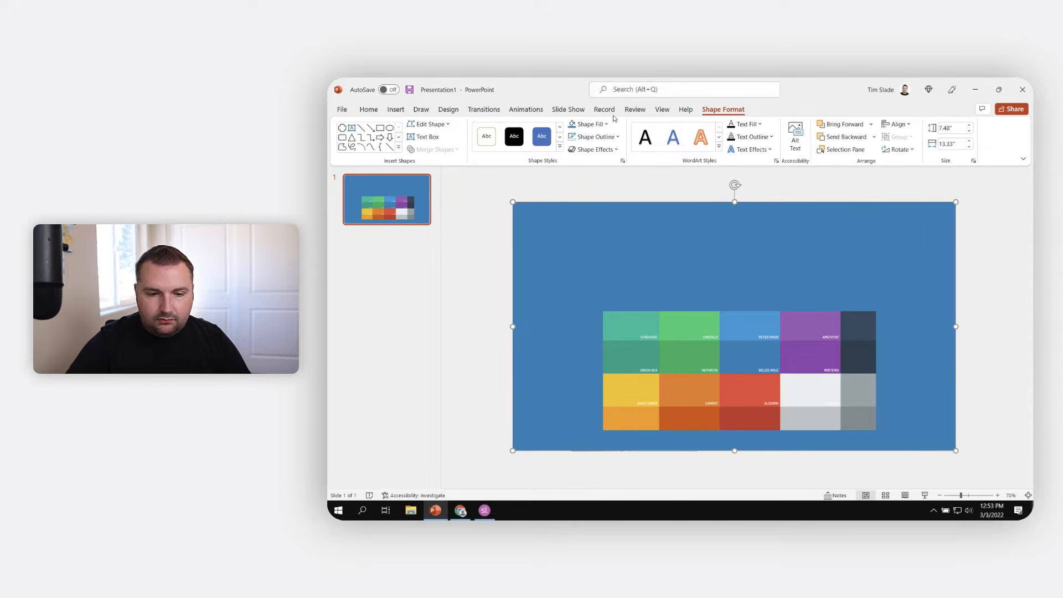
Step: Fill the full-slide rectangle with the Nephritis green sampled from the palette clipping using the Eyedropper
{"action": "left_click", "coordinate": [590, 124]}
{"action": "left_click", "coordinate": [601, 290]}
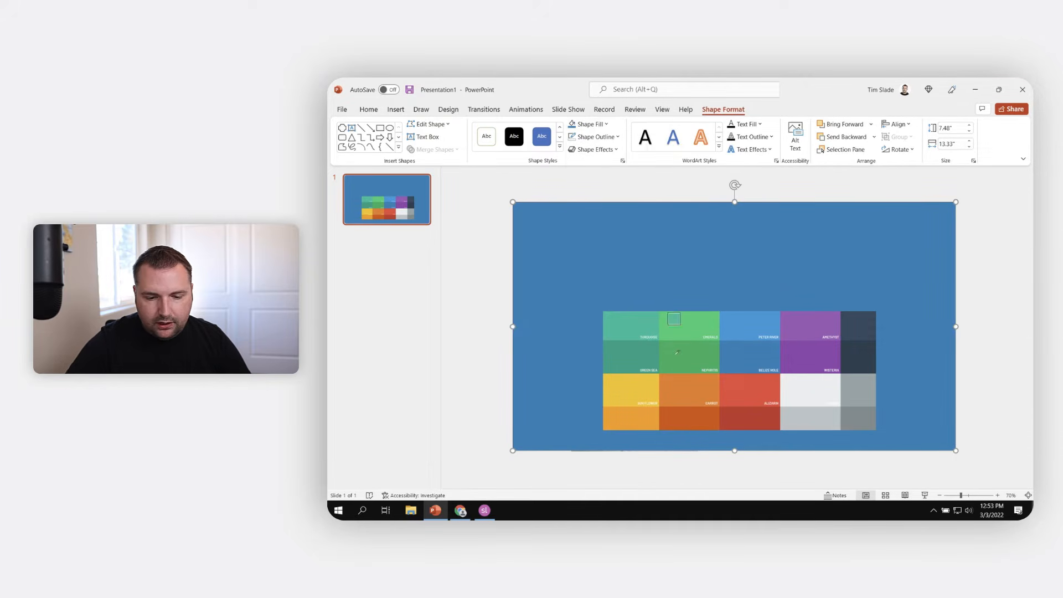
{"action": "left_click", "coordinate": [680, 369]}
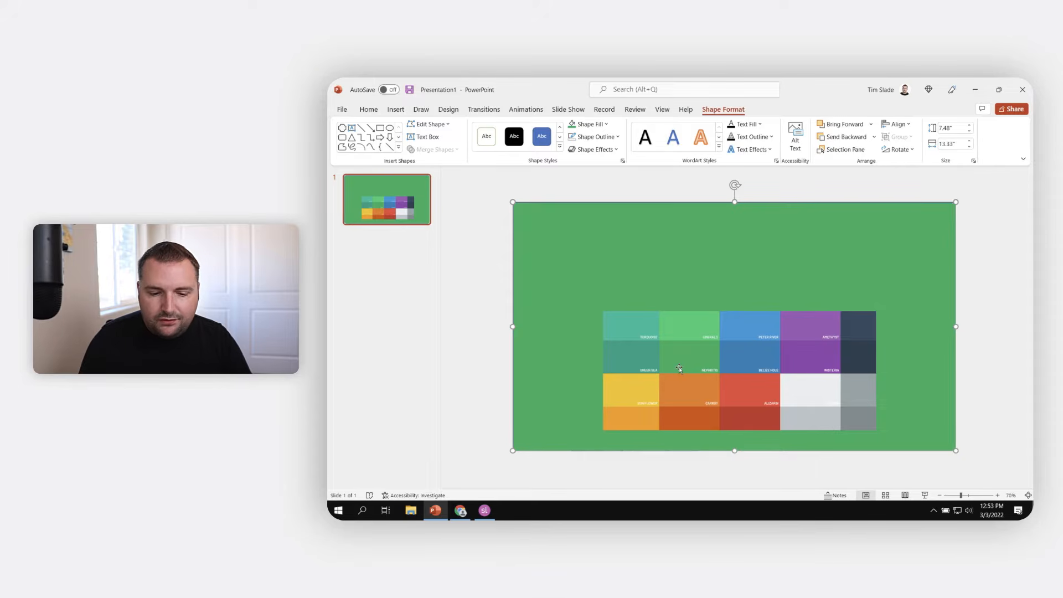
Step: Change the full-slide rectangle's fill to a gradient fill using the detailed gradient settings
{"action": "left_click", "coordinate": [606, 125]}
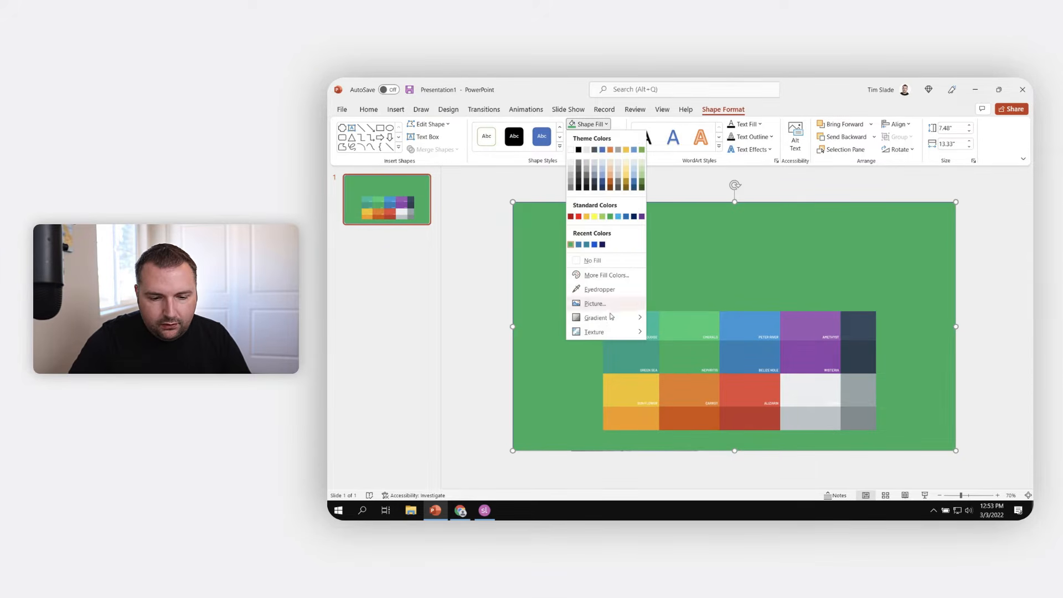
{"action": "mouse_move", "coordinate": [611, 319]}
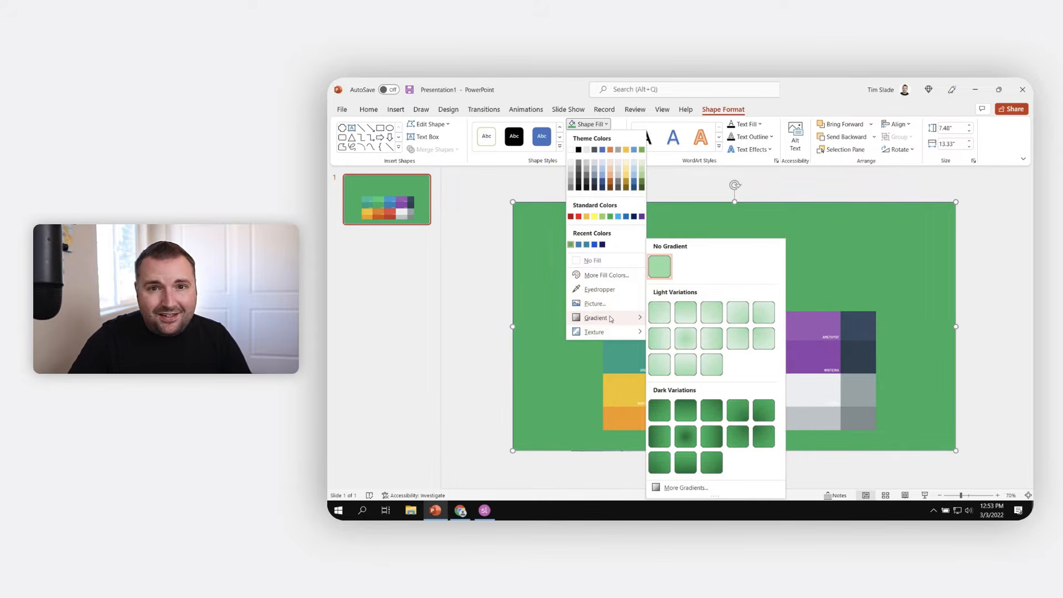
{"action": "left_click", "coordinate": [689, 488]}
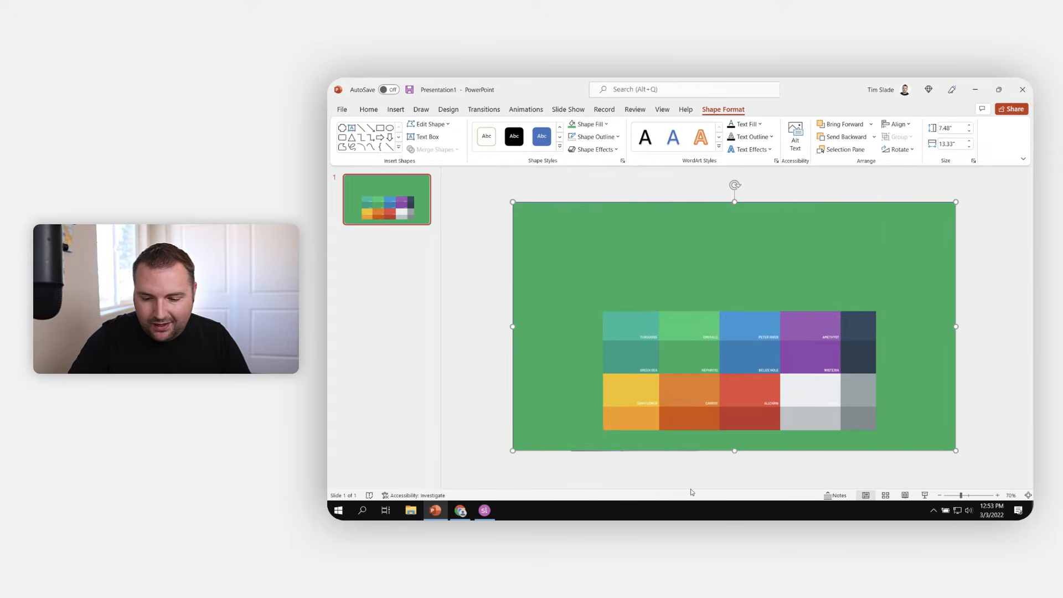
{"action": "left_click", "coordinate": [937, 268]}
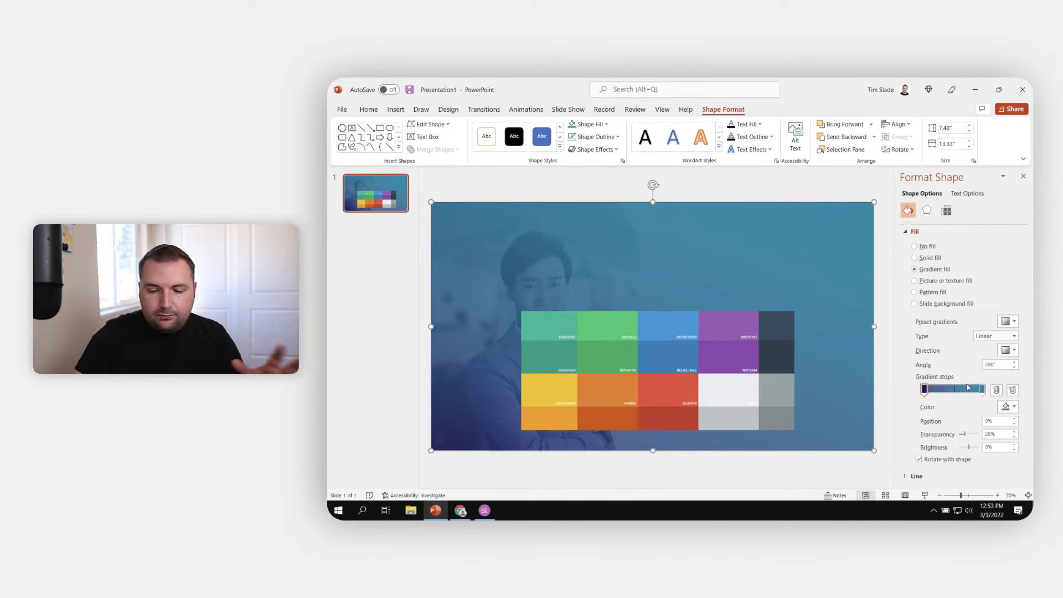
Step: Add two stops to the rectangle's gradient, then remove the two stops nearest its start
{"action": "left_click", "coordinate": [997, 391]}
{"action": "left_click", "coordinate": [999, 391]}
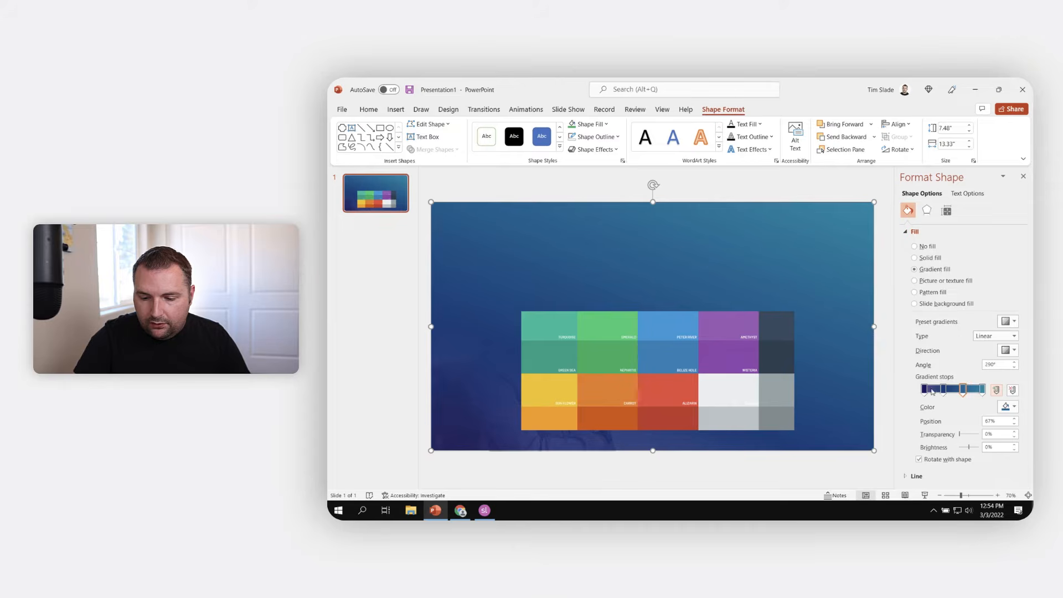
{"action": "left_click", "coordinate": [1013, 391]}
{"action": "left_click", "coordinate": [1013, 391]}
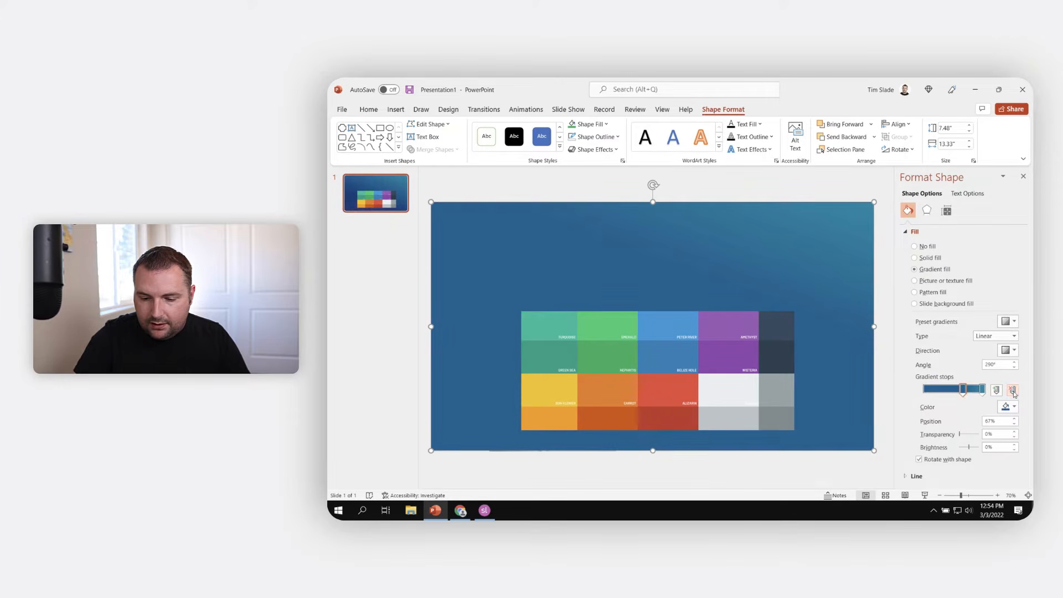
Step: Move the gradient's inner stop to 0% and color it with the Belize Hole blue sampled from the palette clipping using the Eyedropper
{"action": "left_click", "coordinate": [983, 389]}
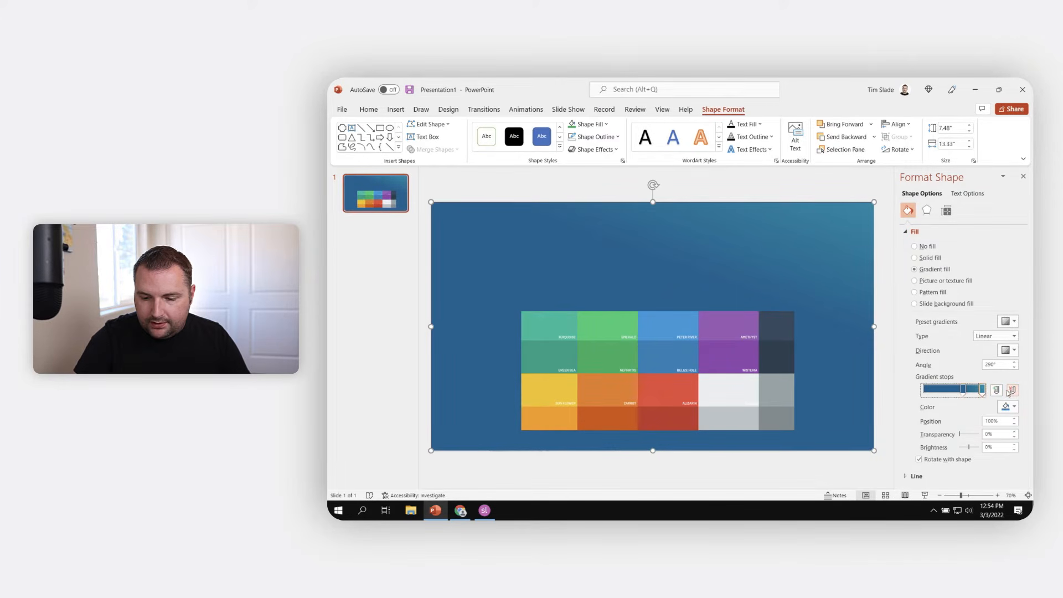
{"action": "left_click", "coordinate": [1009, 391]}
{"action": "left_click_drag", "start_coordinate": [964, 391], "coordinate": [919, 392]}
{"action": "left_click", "coordinate": [1011, 409]}
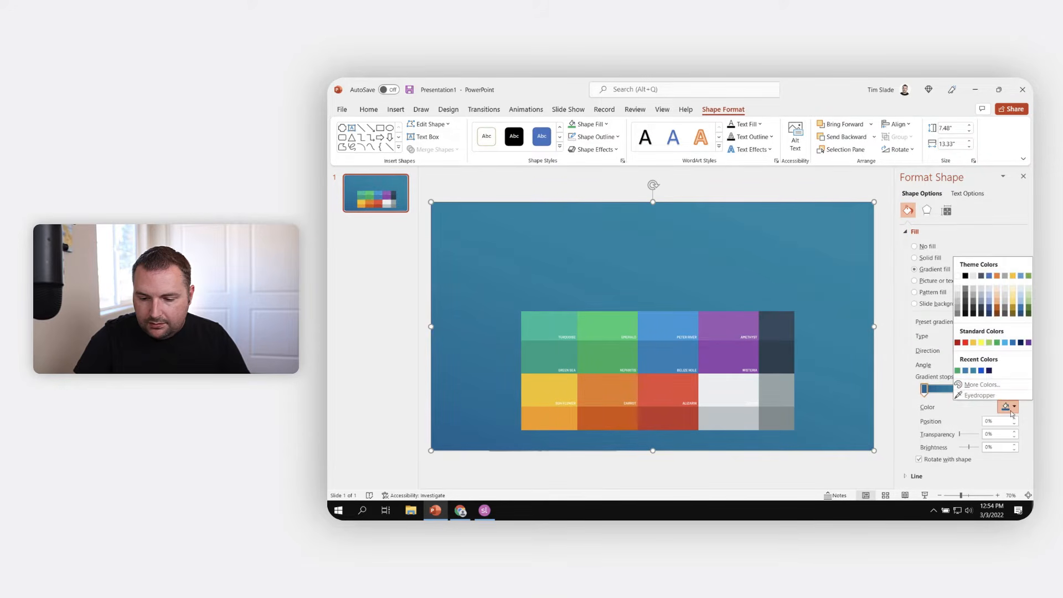
{"action": "left_click", "coordinate": [981, 396]}
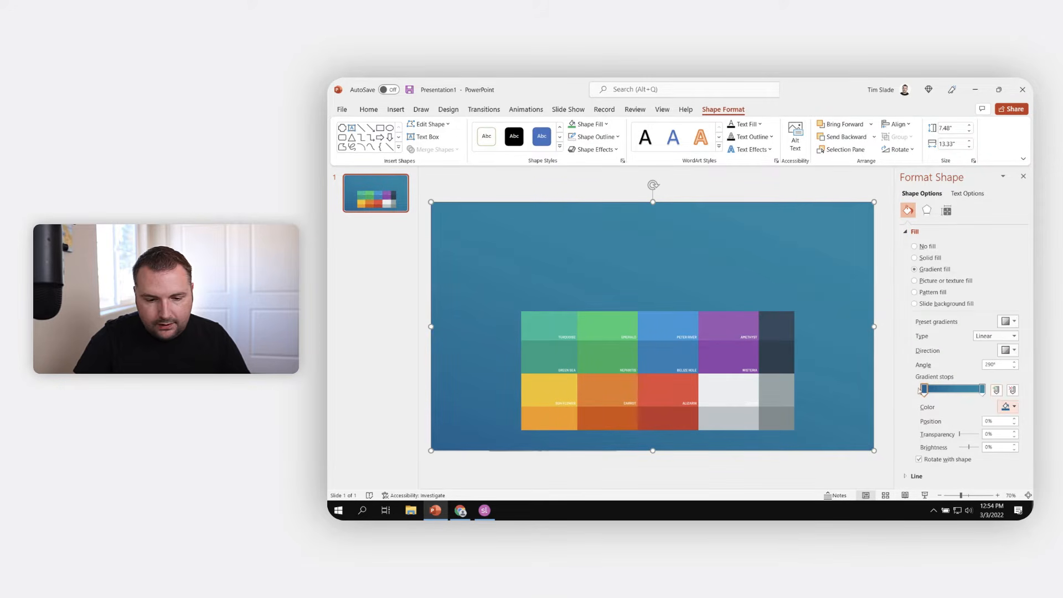
{"action": "left_click", "coordinate": [663, 355]}
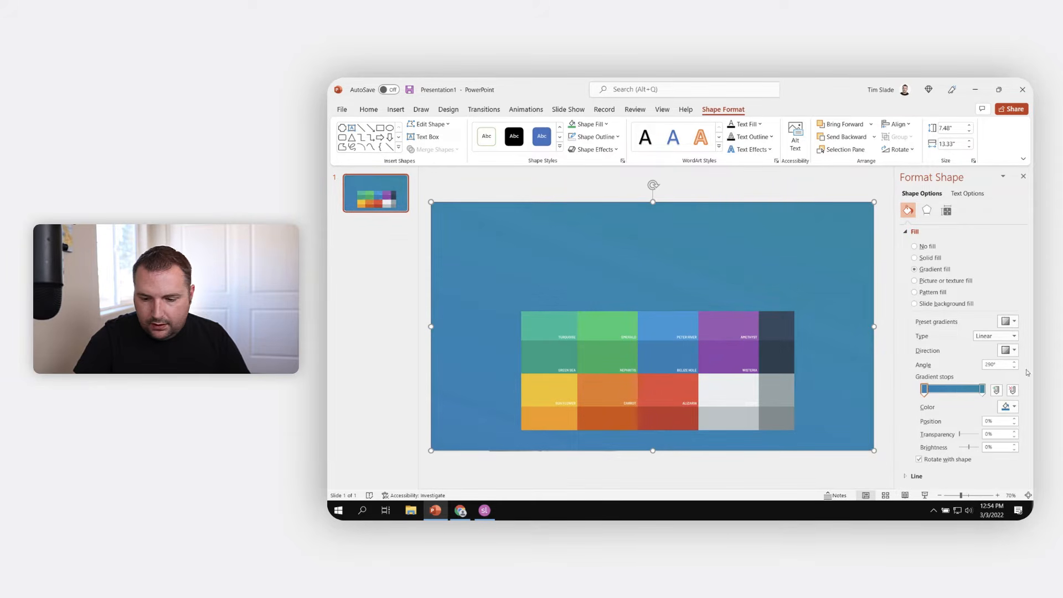
Step: Color the gradient's 100% stop with the Nephritis green sampled from the palette clipping using the Eyedropper
{"action": "left_click", "coordinate": [983, 389]}
{"action": "left_click", "coordinate": [1010, 408]}
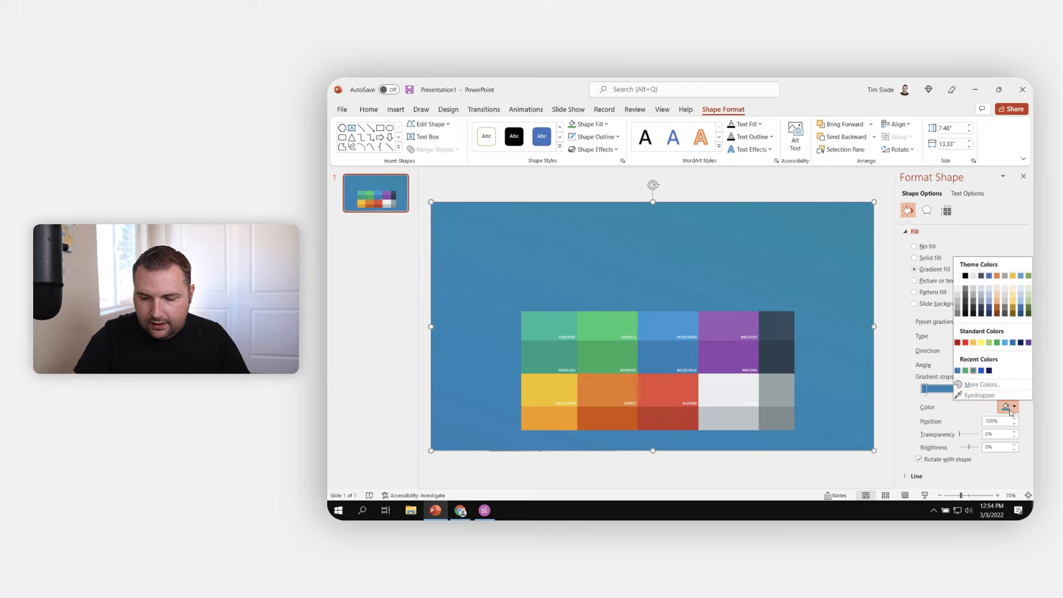
{"action": "left_click", "coordinate": [991, 397]}
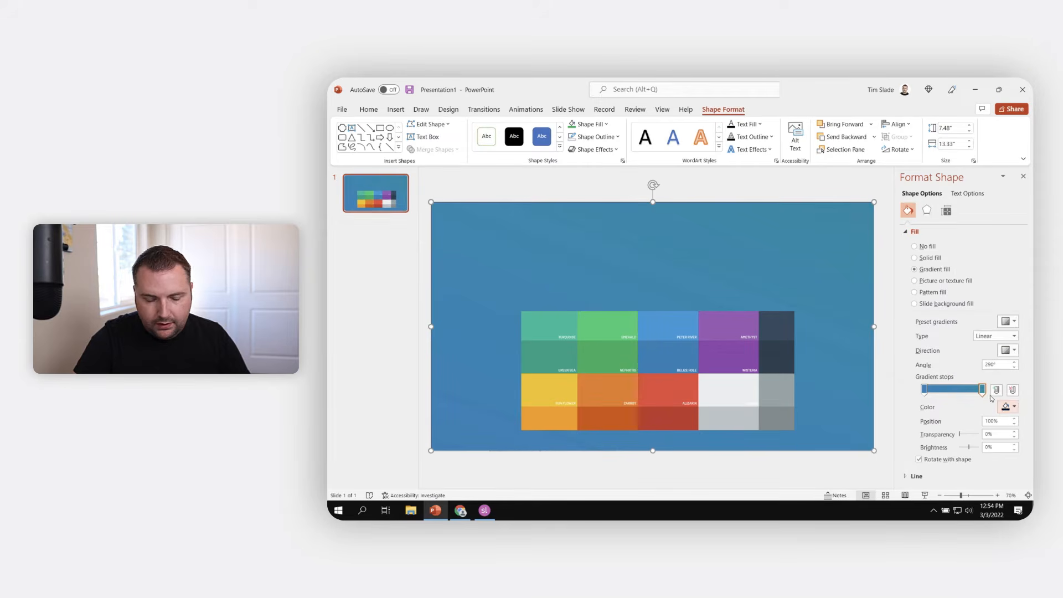
{"action": "left_click", "coordinate": [613, 355]}
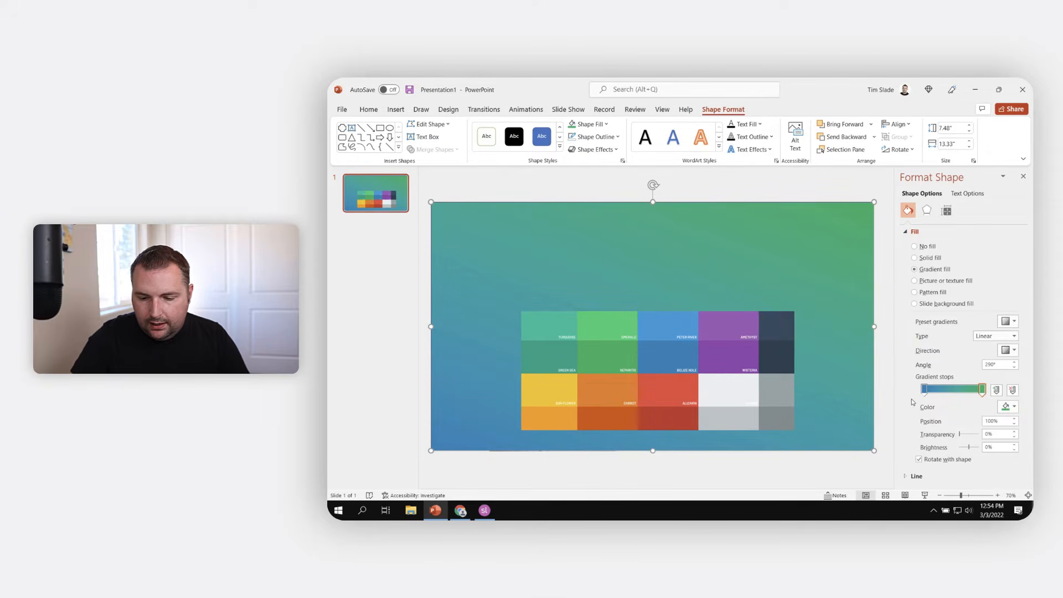
Step: Move the palette clipping off the slide to just below its lower edge
{"action": "left_click", "coordinate": [678, 369]}
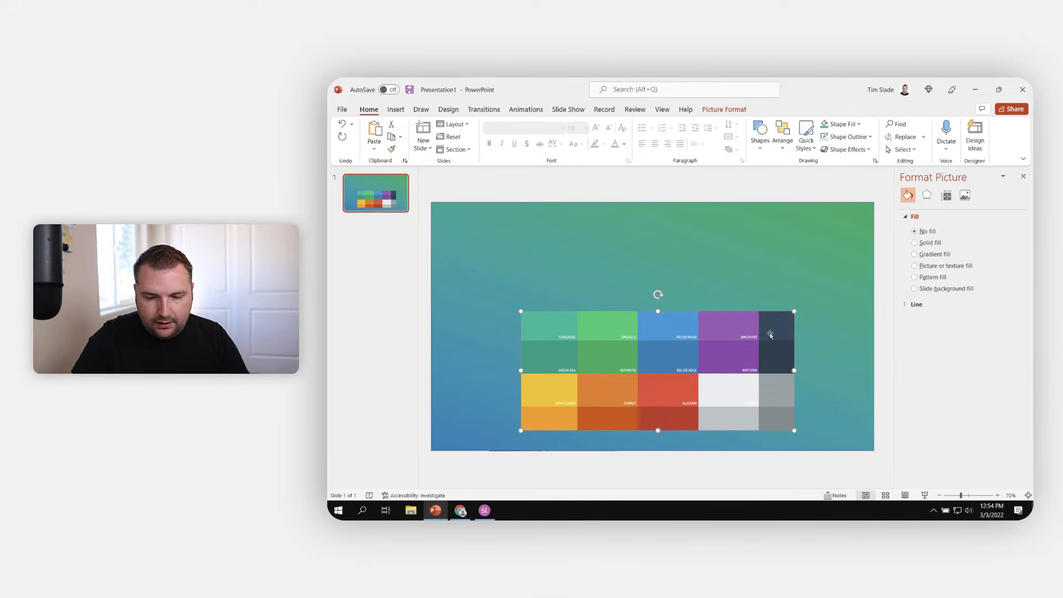
{"action": "left_click_drag", "start_coordinate": [770, 334], "coordinate": [685, 418]}
{"action": "left_click_drag", "start_coordinate": [667, 384], "coordinate": [704, 453]}
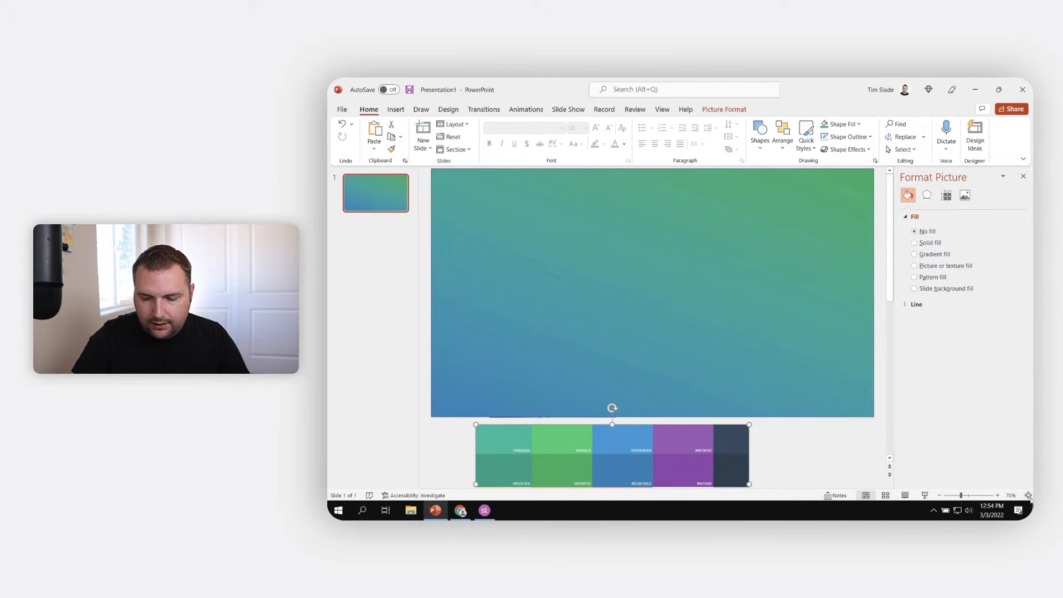
{"action": "left_click", "coordinate": [1028, 495]}
{"action": "left_click_drag", "start_coordinate": [890, 370], "coordinate": [889, 221]}
Step: Add a middle stop at 52% to the rectangle's gradient and color it with the Amethyst purple sampled using the Eyedropper
{"action": "left_click", "coordinate": [802, 246]}
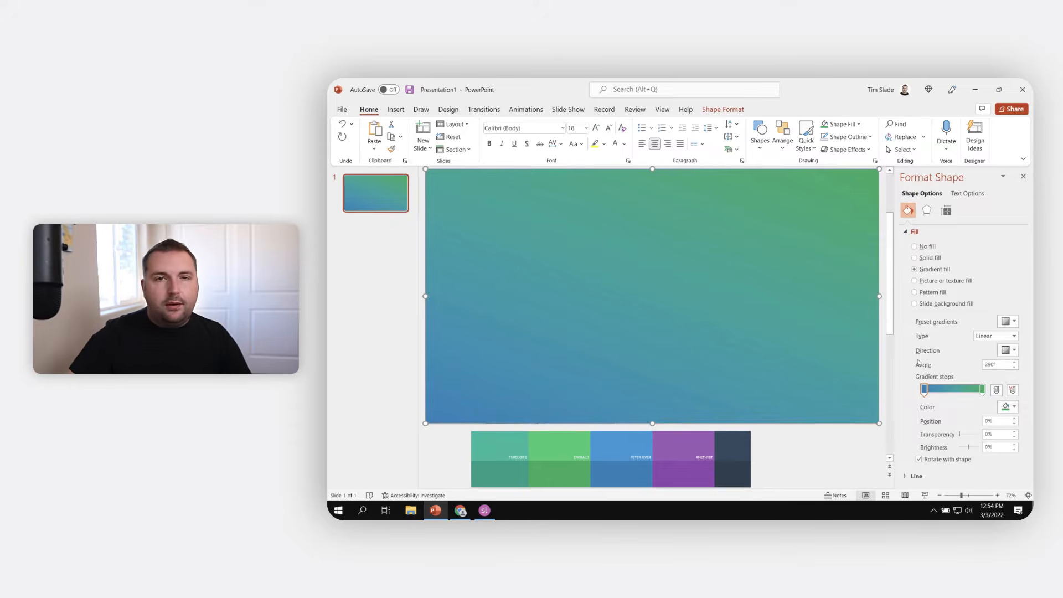
{"action": "left_click_drag", "start_coordinate": [924, 392], "coordinate": [982, 390]}
{"action": "left_click", "coordinate": [953, 390]}
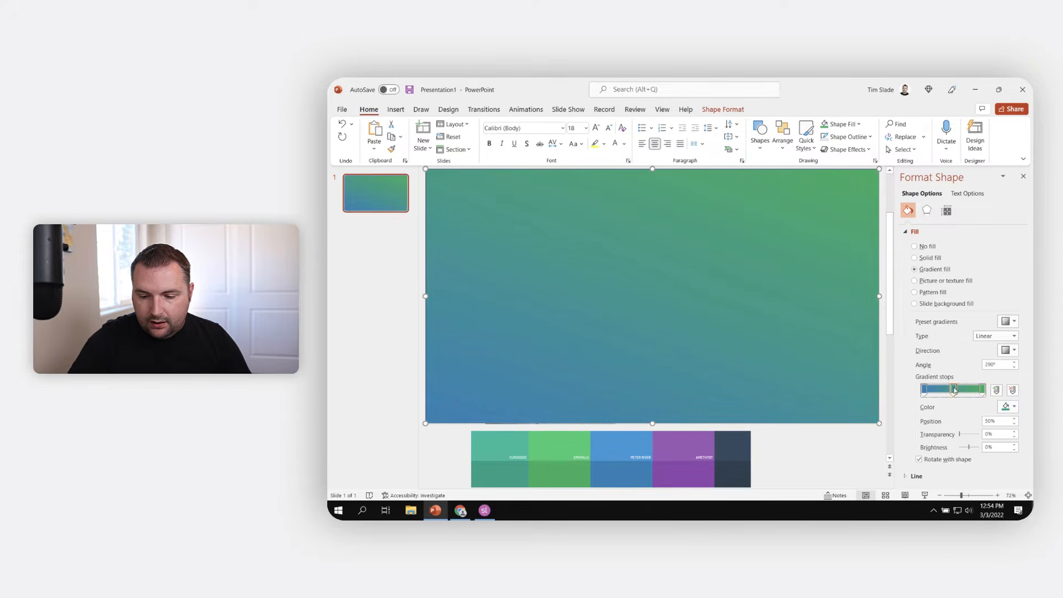
{"action": "left_click_drag", "start_coordinate": [954, 390], "coordinate": [956, 391]}
{"action": "left_click", "coordinate": [1016, 408]}
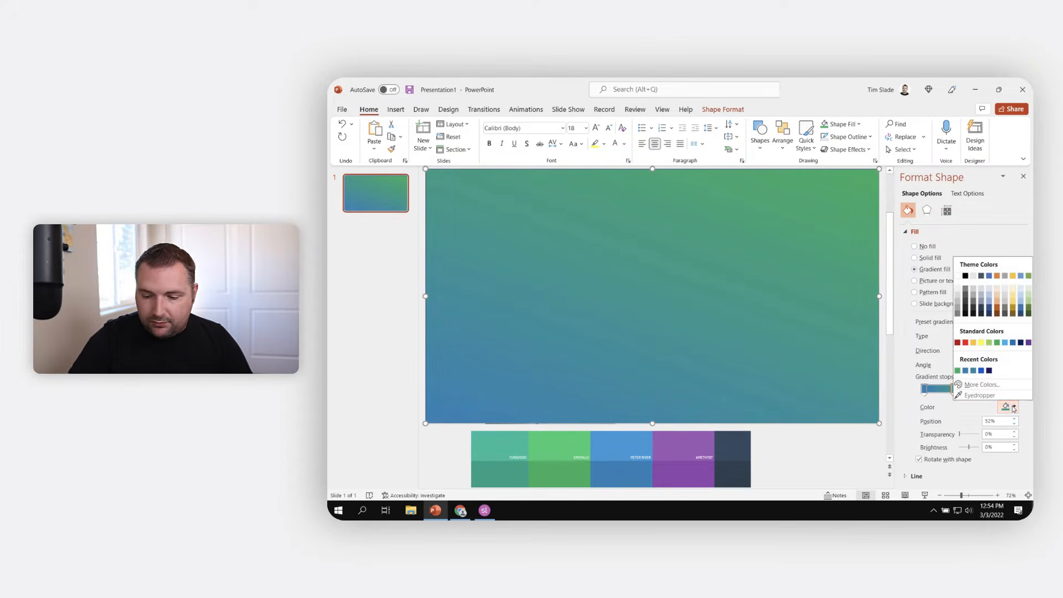
{"action": "left_click", "coordinate": [978, 397]}
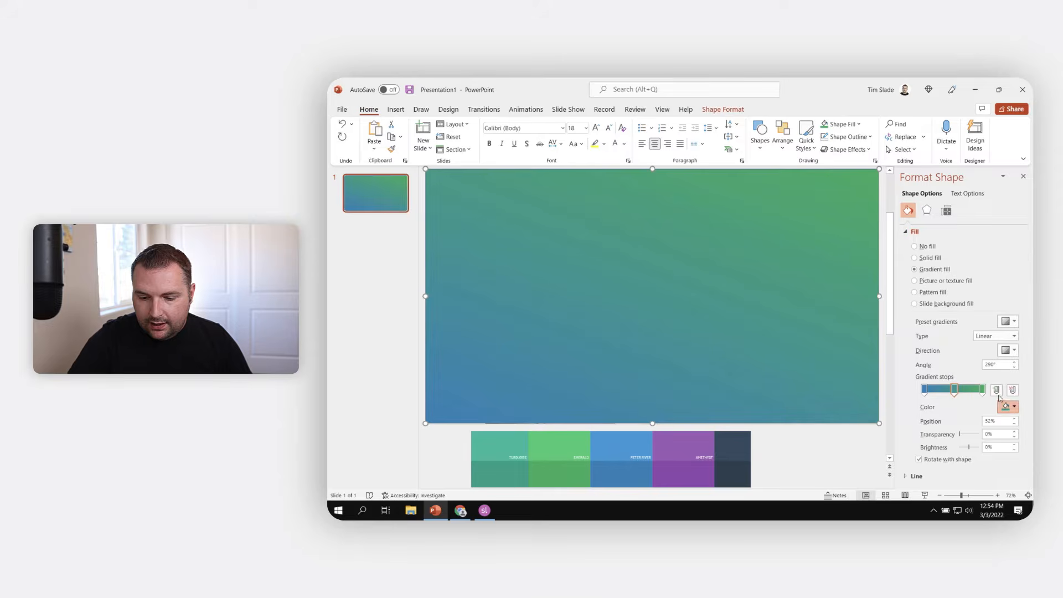
{"action": "left_click", "coordinate": [679, 443]}
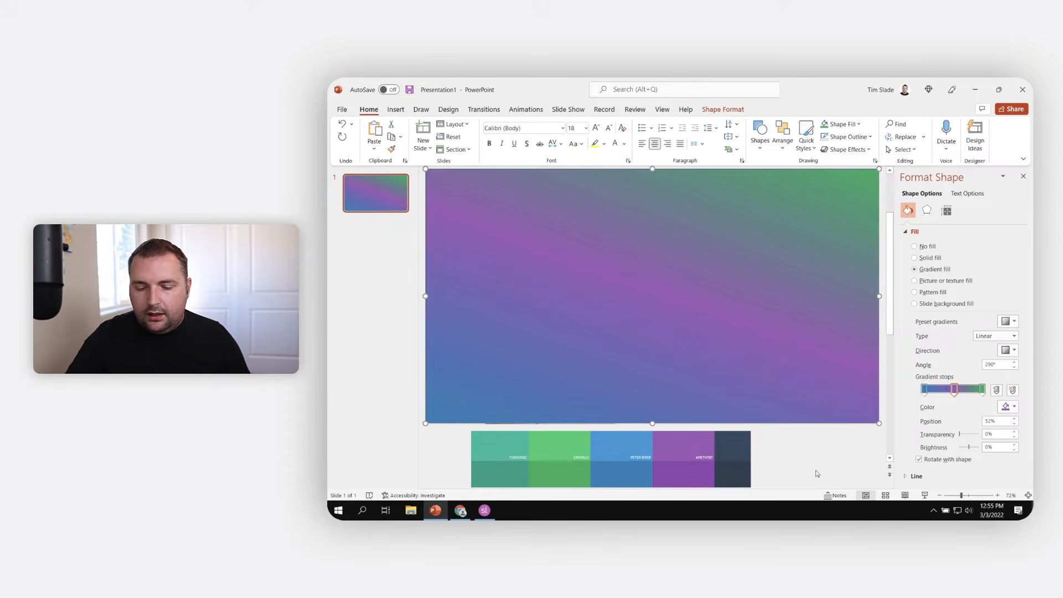
Step: Remove the purple middle stop from the rectangle's gradient
{"action": "left_click", "coordinate": [1014, 393]}
{"action": "left_click", "coordinate": [1014, 393]}
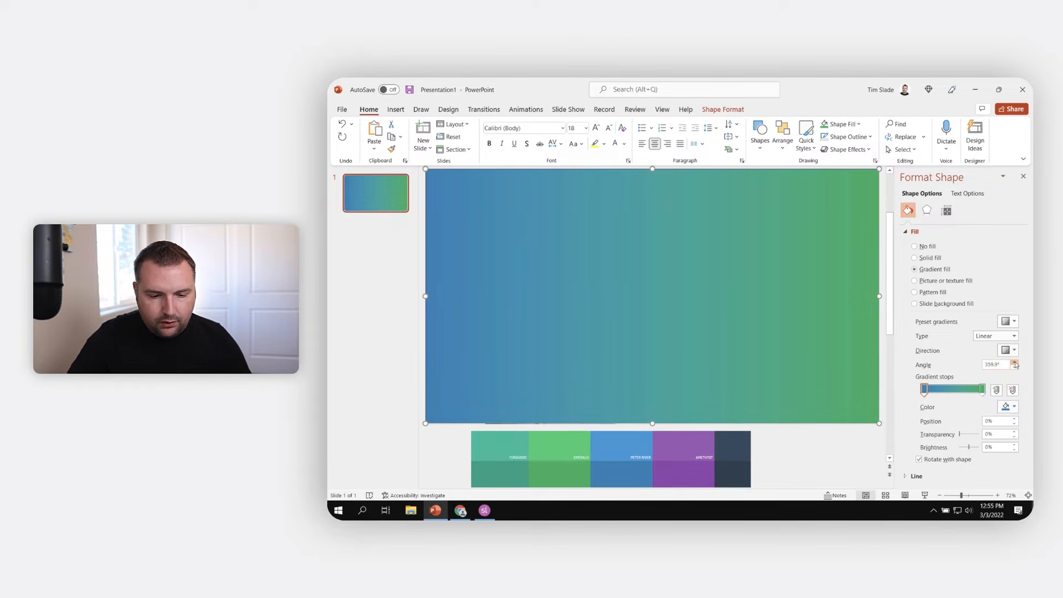
Step: Set the rectangle's linear gradient angle to 80°
{"action": "left_click", "coordinate": [1015, 368]}
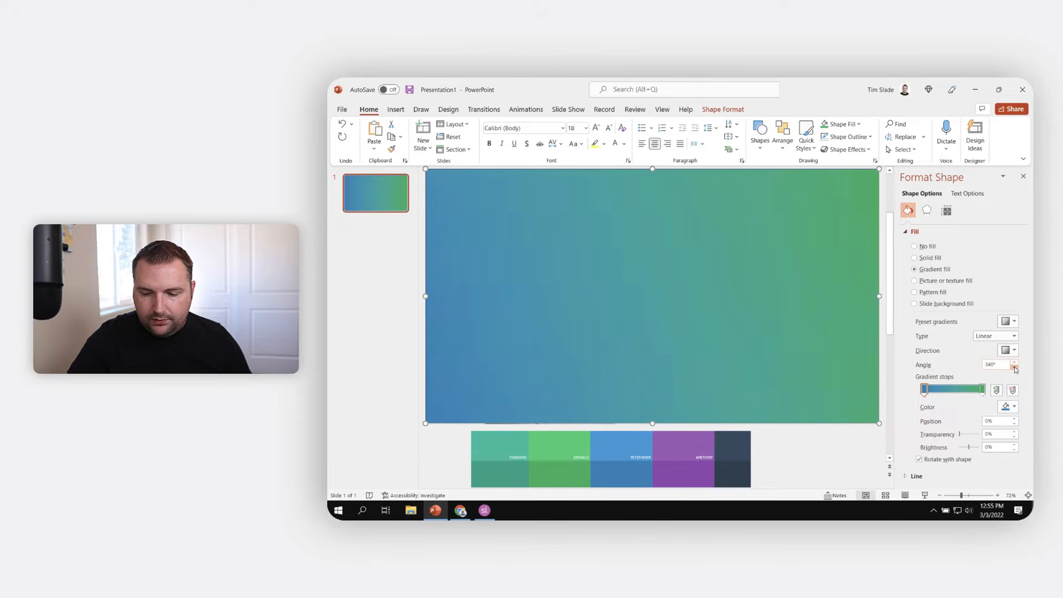
{"action": "left_click", "coordinate": [1015, 368]}
{"action": "left_click", "coordinate": [1015, 368]}
{"action": "left_click", "coordinate": [1015, 368]}
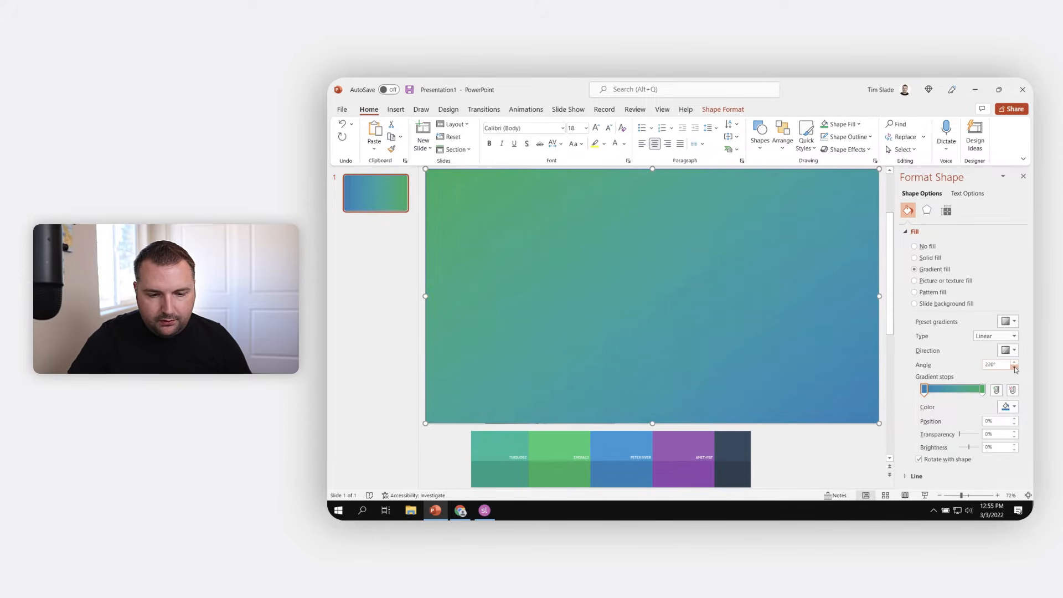
{"action": "left_click", "coordinate": [1015, 368]}
{"action": "left_click", "coordinate": [1015, 369]}
{"action": "left_click", "coordinate": [1015, 368]}
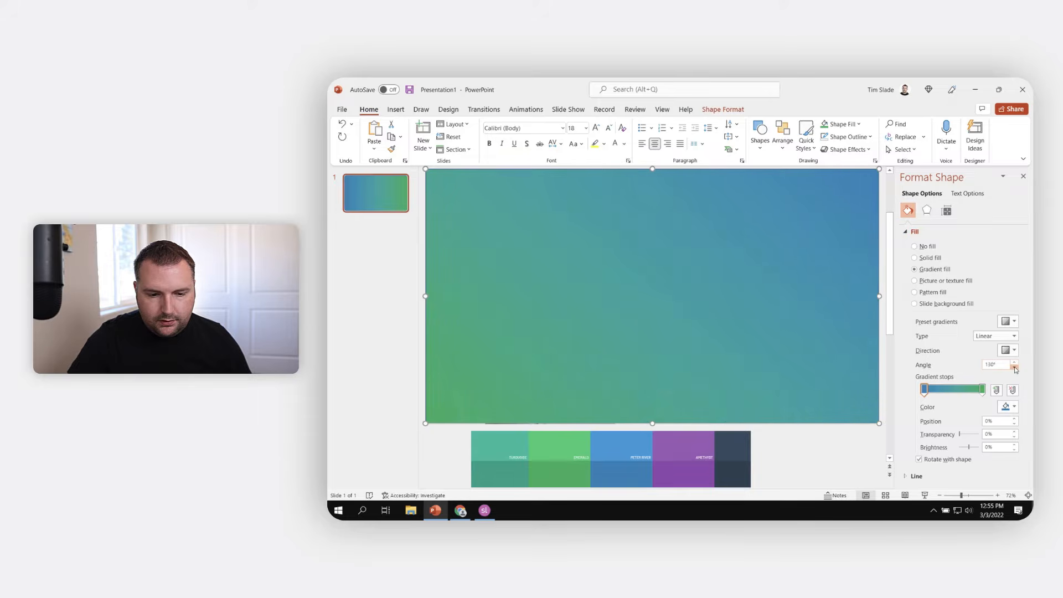
{"action": "left_click", "coordinate": [1015, 369]}
{"action": "left_click", "coordinate": [1015, 368]}
{"action": "left_click", "coordinate": [1014, 369]}
{"action": "left_click", "coordinate": [1014, 369]}
{"action": "left_click", "coordinate": [1015, 369]}
{"action": "left_click", "coordinate": [1015, 369]}
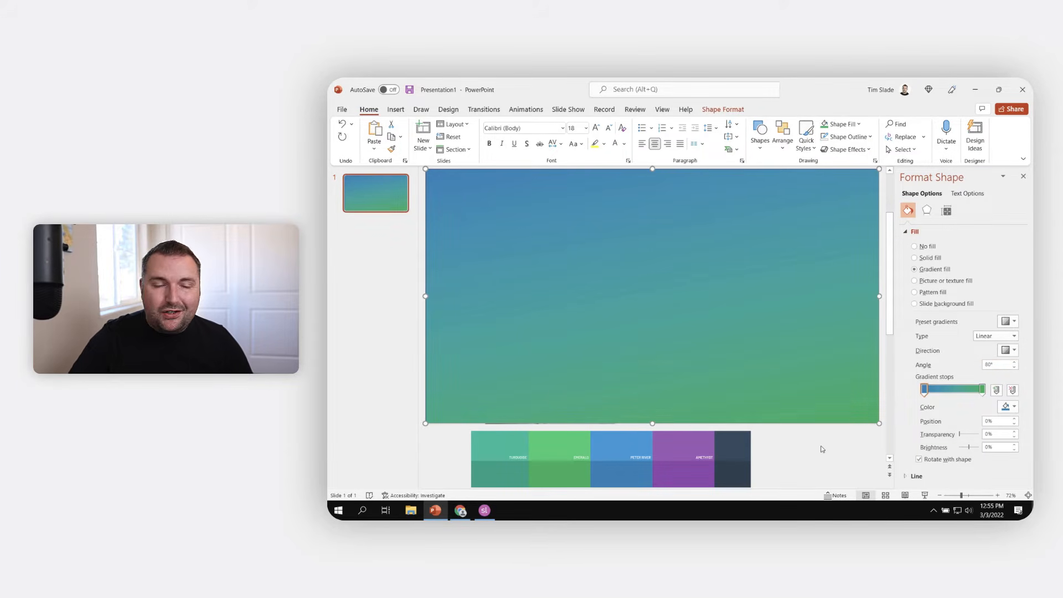
Step: Set the transparency of the gradient's blue 0% stop to 25%
{"action": "left_click", "coordinate": [924, 389]}
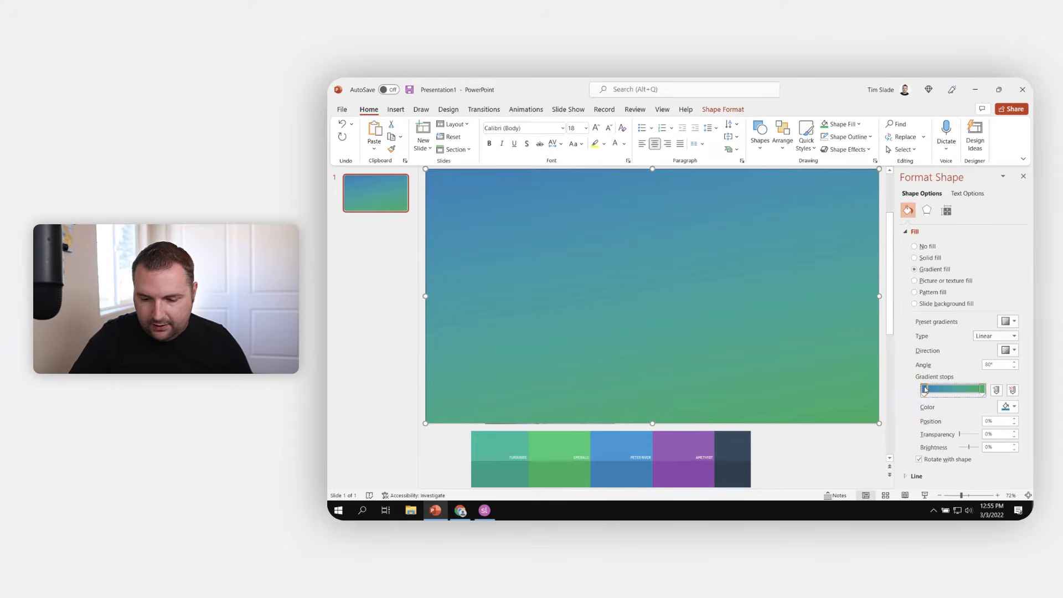
{"action": "left_click", "coordinate": [1016, 432]}
{"action": "left_click", "coordinate": [1015, 432]}
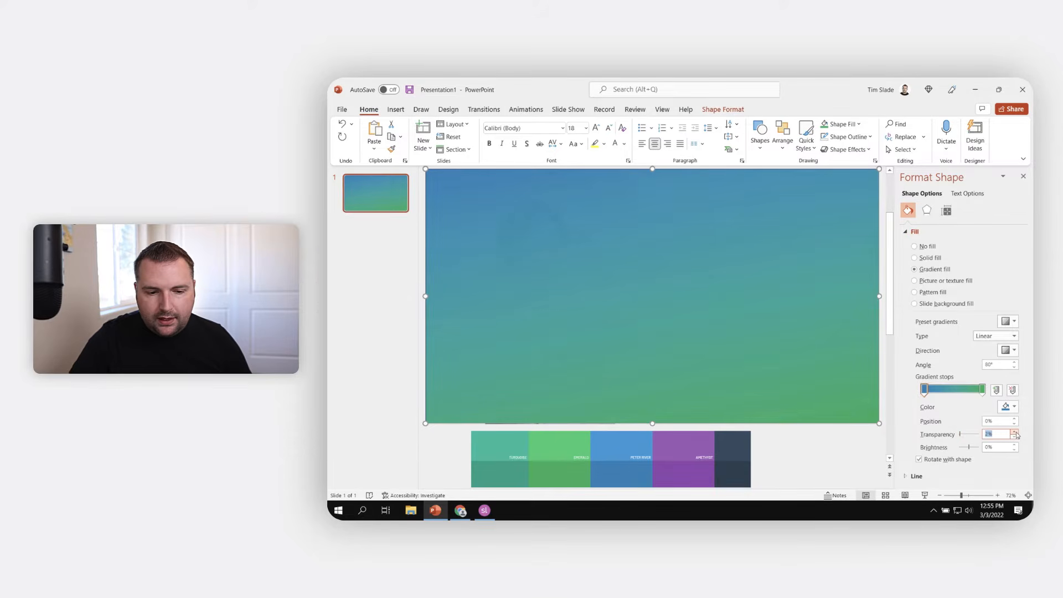
{"action": "left_click", "coordinate": [1016, 432]}
{"action": "left_click", "coordinate": [1016, 432]}
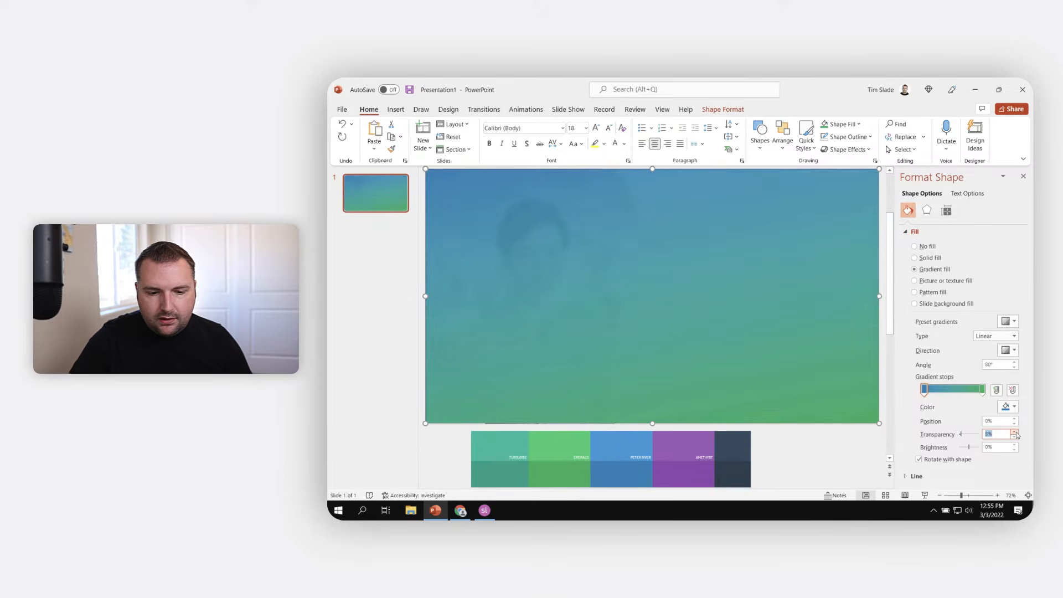
{"action": "left_click", "coordinate": [1016, 432]}
{"action": "left_click", "coordinate": [1016, 432]}
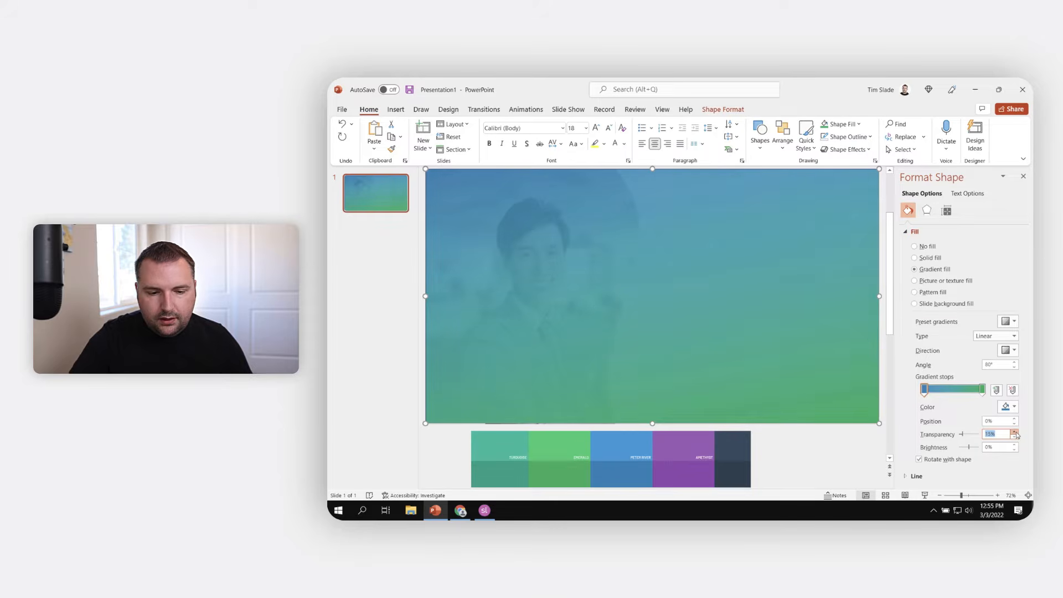
{"action": "left_click", "coordinate": [1016, 432]}
{"action": "left_click", "coordinate": [1015, 432]}
{"action": "left_click", "coordinate": [1015, 431]}
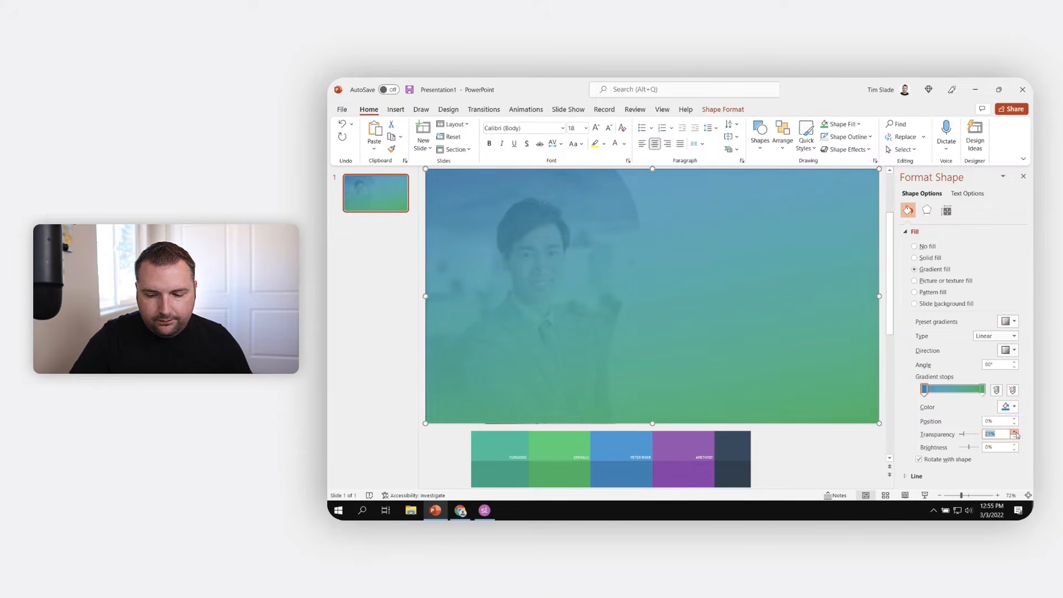
{"action": "left_click", "coordinate": [1015, 432]}
{"action": "left_click", "coordinate": [1015, 432]}
{"action": "left_click", "coordinate": [1016, 432]}
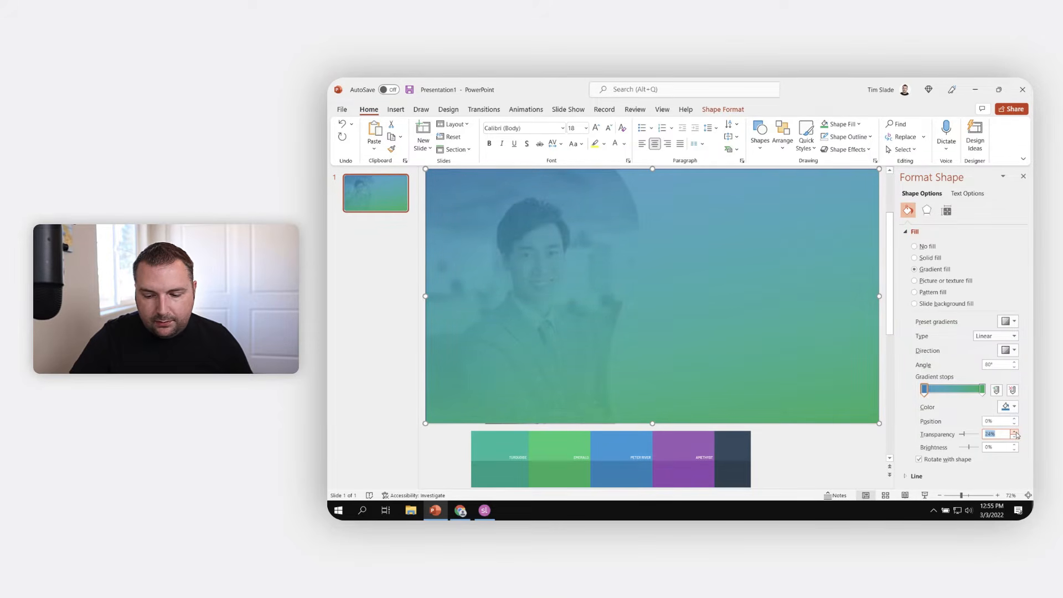
{"action": "left_click", "coordinate": [867, 464]}
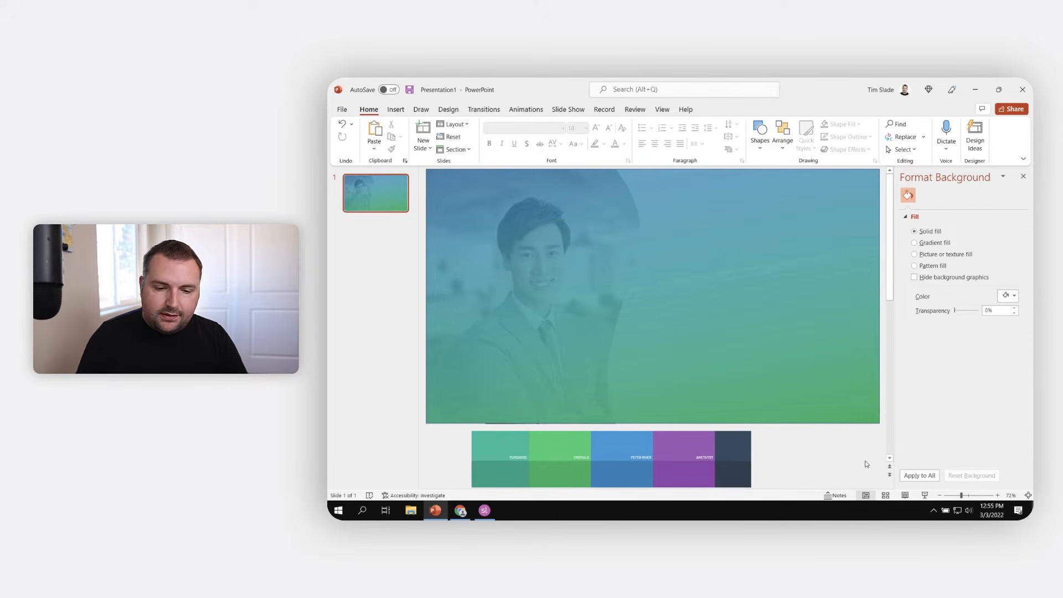
Step: Remove the outline from the full-slide gradient rectangle
{"action": "left_click", "coordinate": [787, 310]}
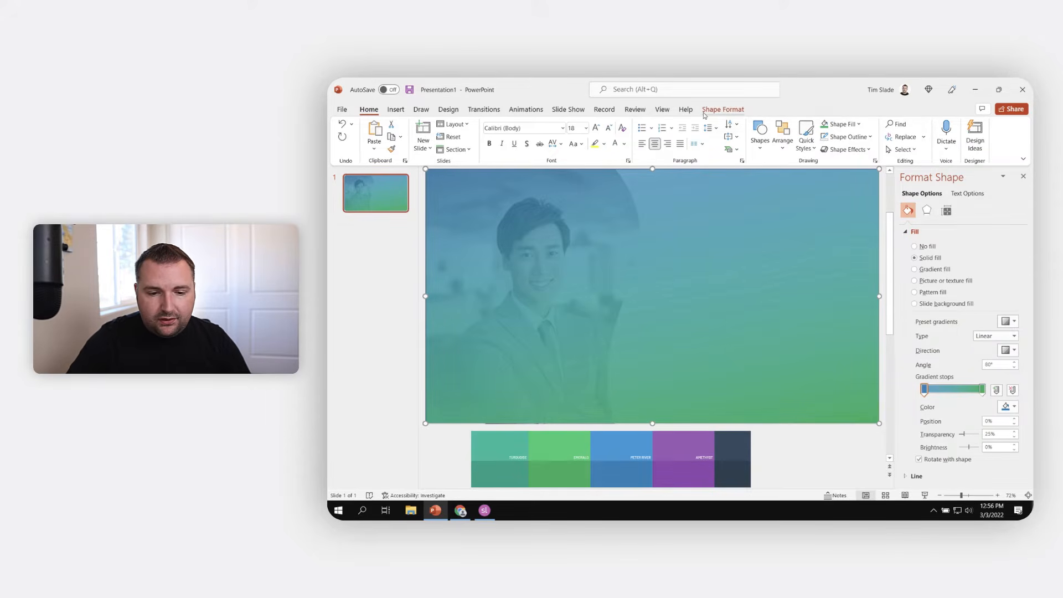
{"action": "left_click", "coordinate": [723, 111]}
{"action": "left_click", "coordinate": [599, 137]}
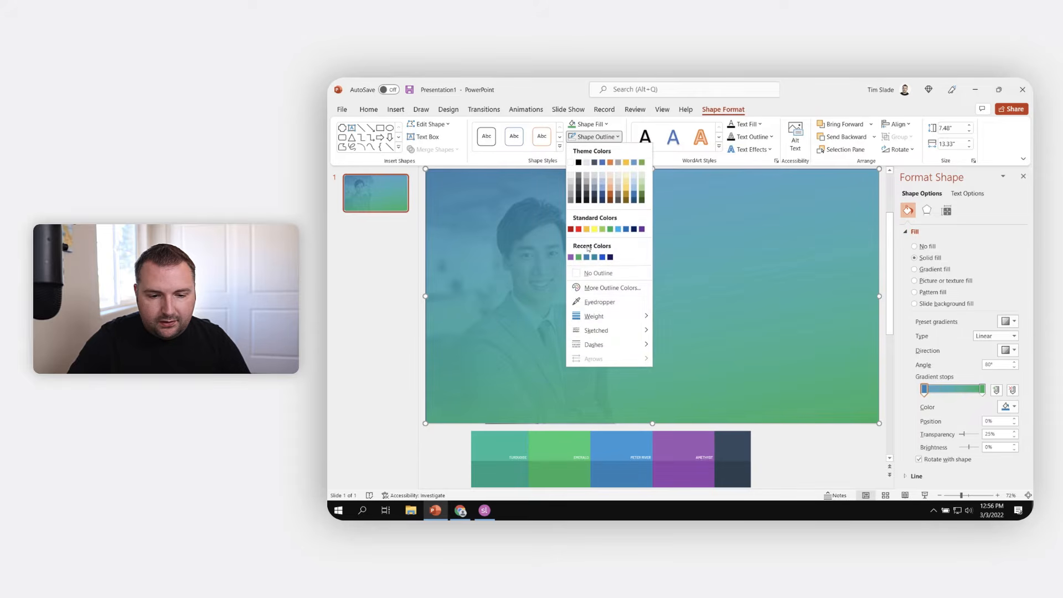
{"action": "left_click", "coordinate": [599, 274]}
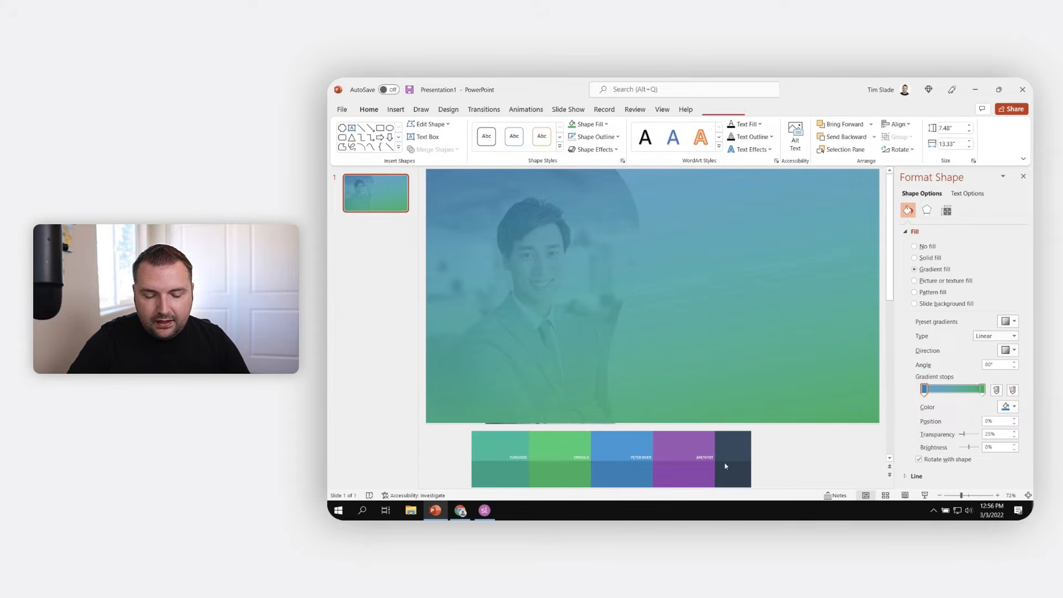
{"action": "left_click", "coordinate": [773, 450]}
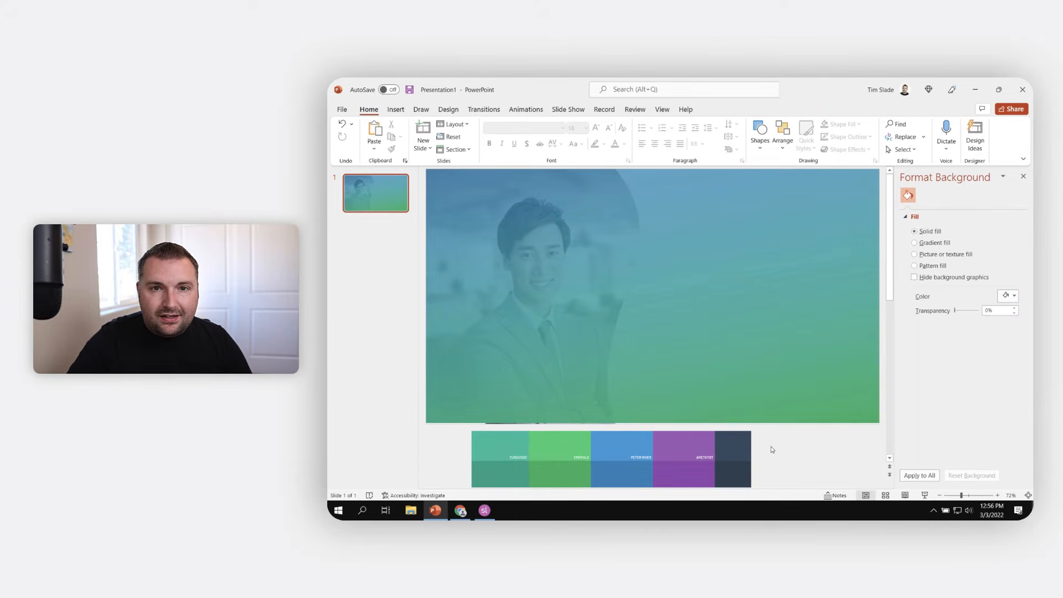
Step: Send the gradient rectangle to the back, behind all other objects on the slide
{"action": "left_click", "coordinate": [669, 252]}
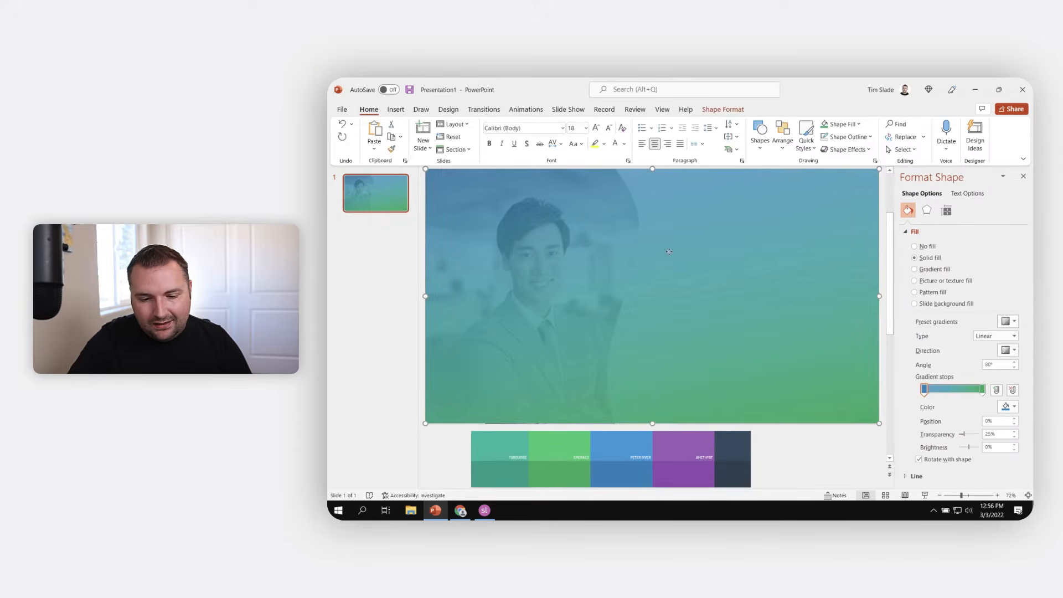
{"action": "right_click", "coordinate": [669, 251]}
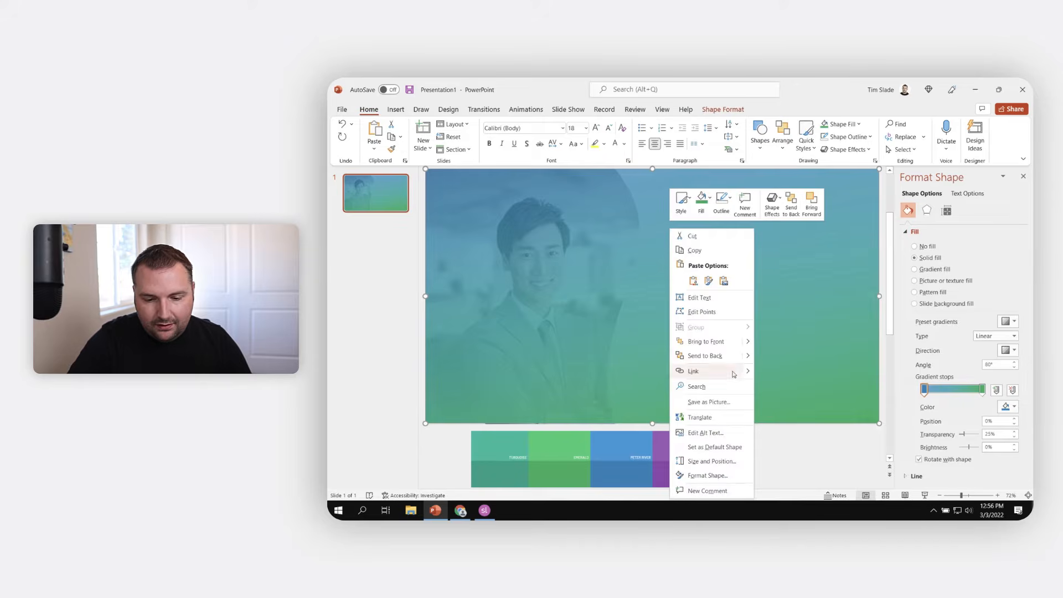
{"action": "key", "text": "Escape"}
{"action": "key", "text": "Delete"}
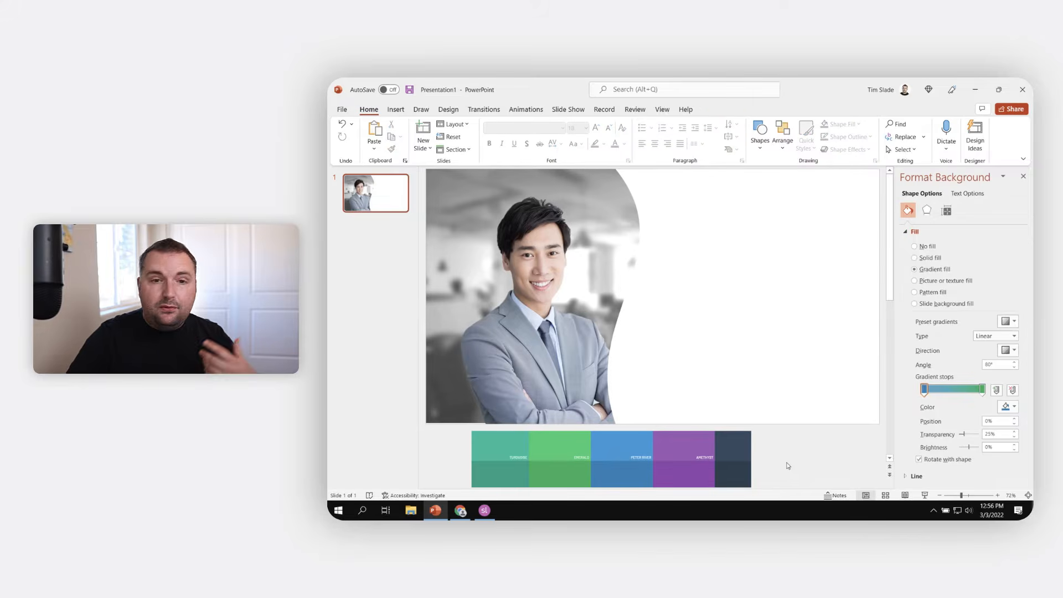
Step: Send the grayscale background photo to the back so the gradient rectangle lies directly over it
{"action": "left_click", "coordinate": [450, 189]}
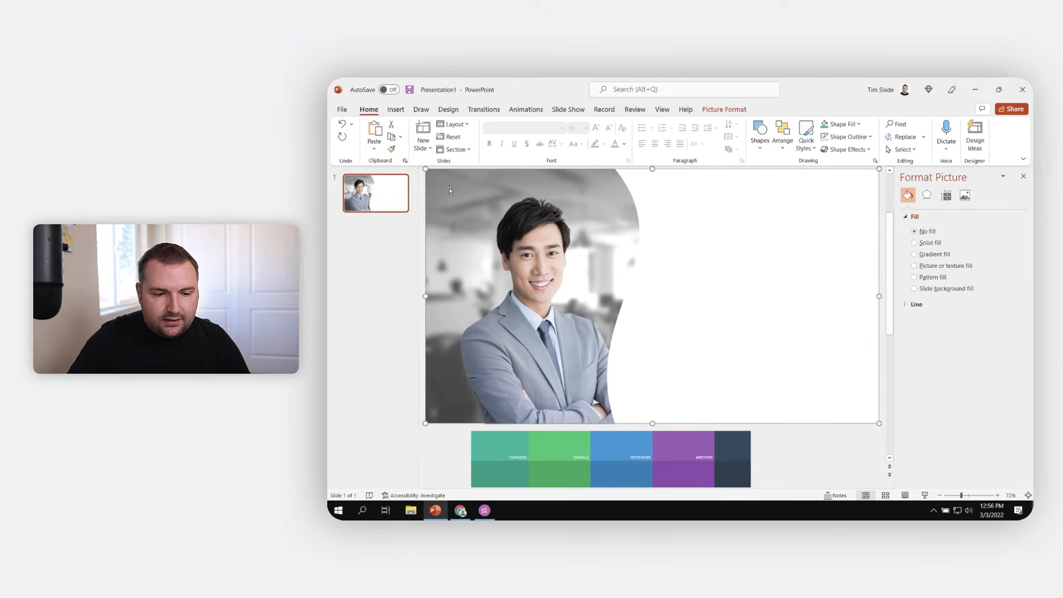
{"action": "right_click", "coordinate": [450, 188]}
{"action": "left_click", "coordinate": [500, 302]}
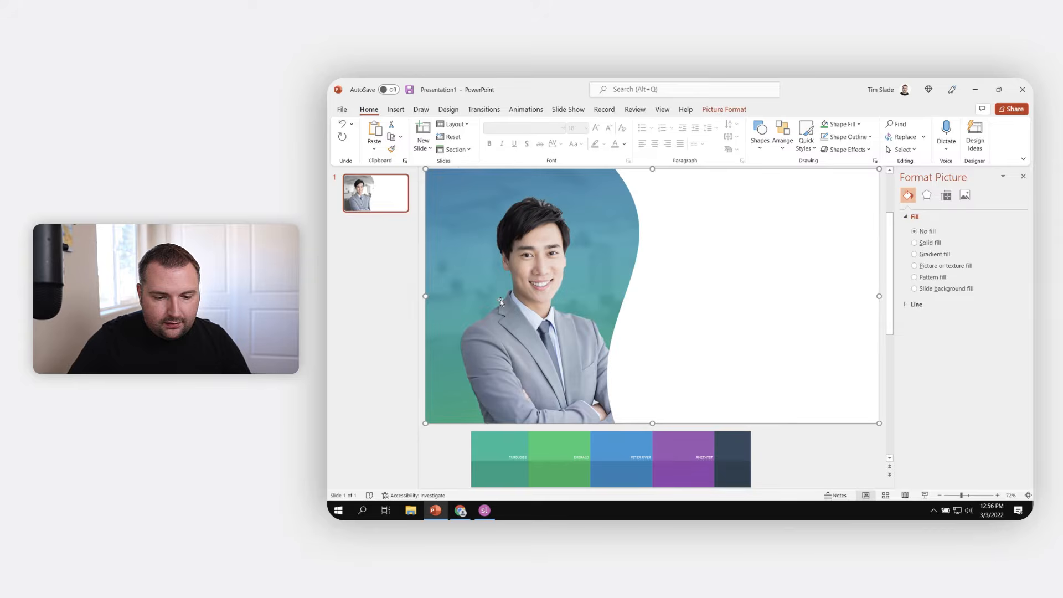